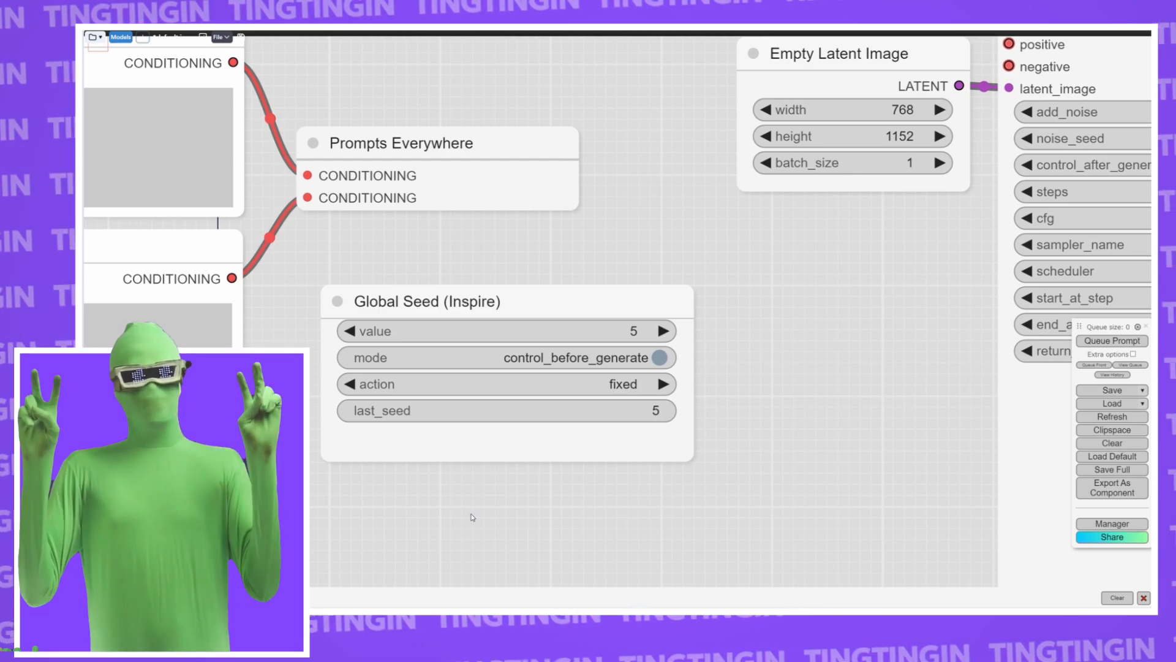
- Queue an image generation using the positive prompt "woman, jacket," with the negative prompt left empty
left_click_drag(340, 506, 874, 593)
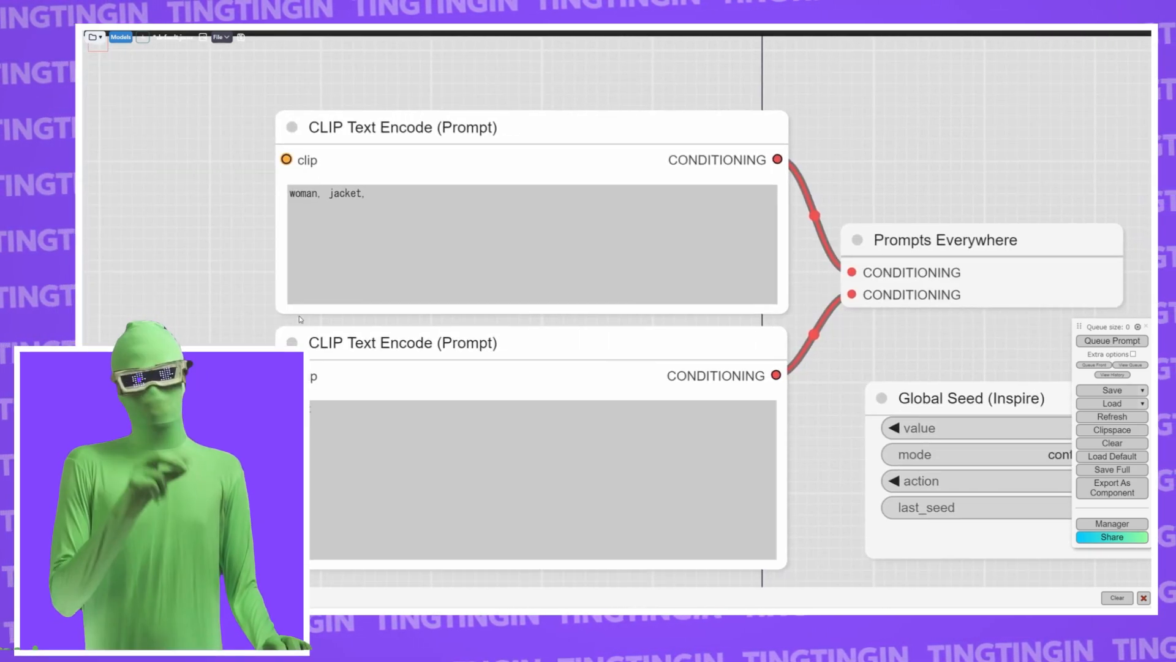
scroll(300, 305, "up", 4)
scroll(299, 306, "up", 1)
left_click_drag(254, 304, 125, 361)
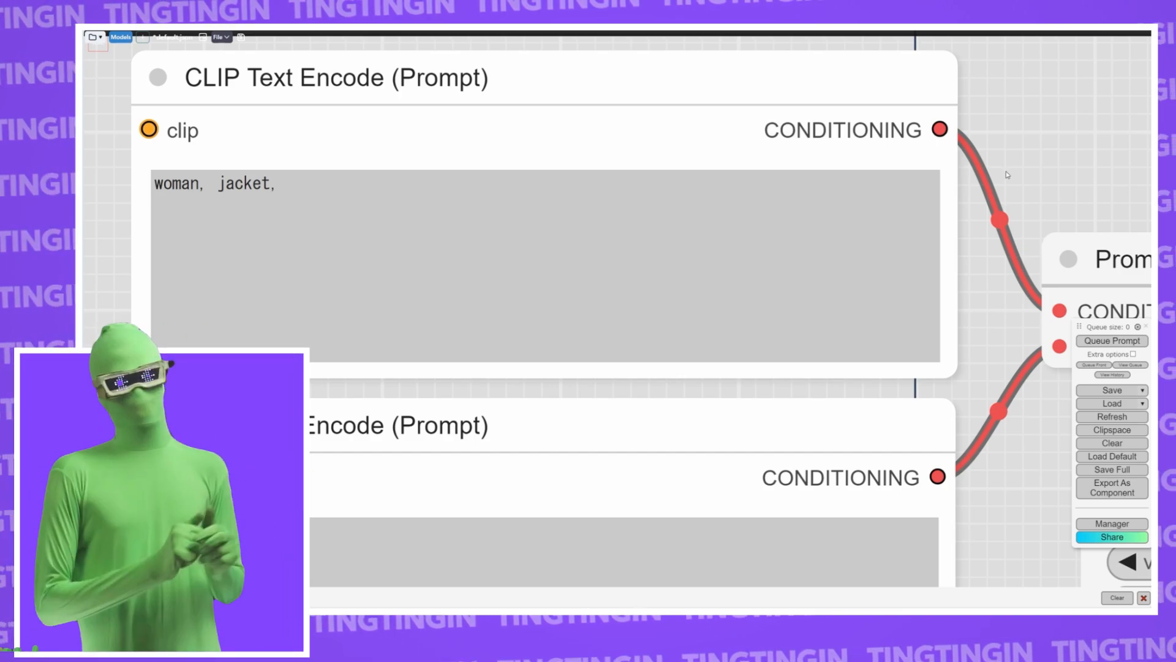
left_click_drag(1006, 171, 709, 176)
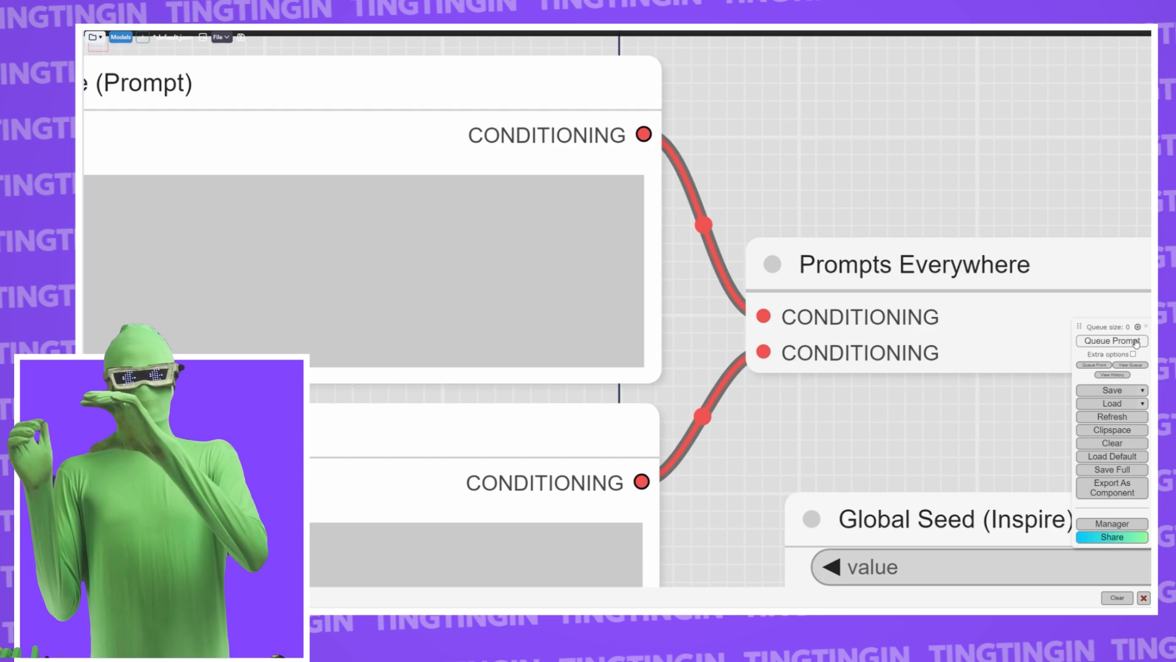
left_click(1112, 341)
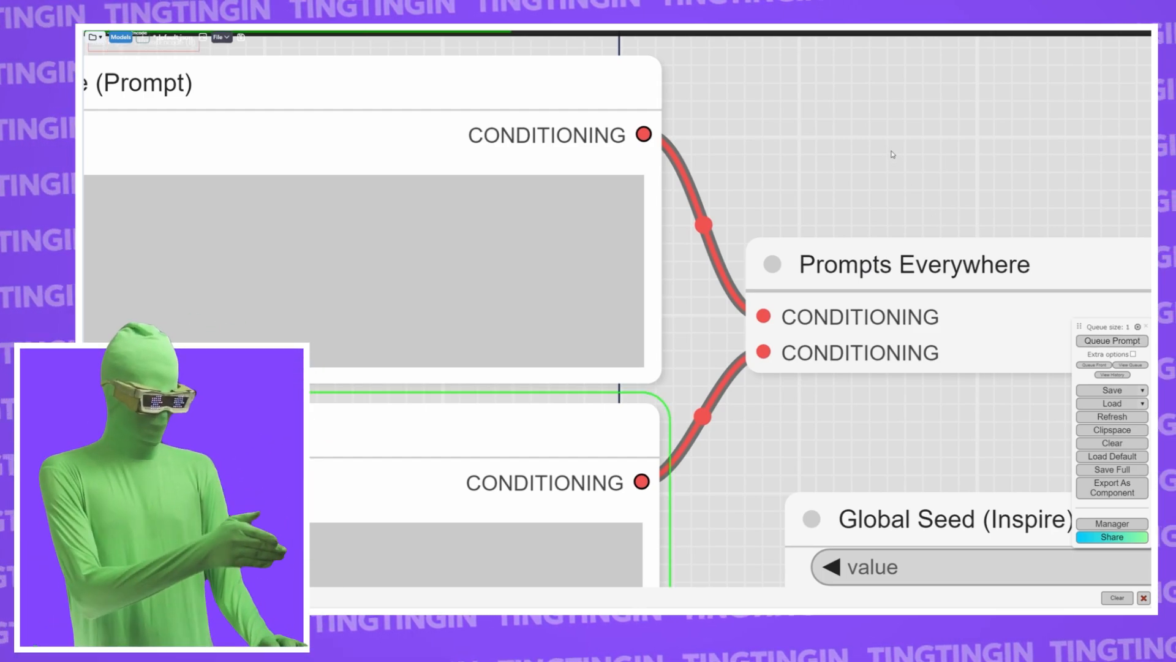
- Examine the generated image of the woman in the Save Image node, including her face and jacket up close
scroll(892, 155, "down", 4)
scroll(889, 145, "down", 2)
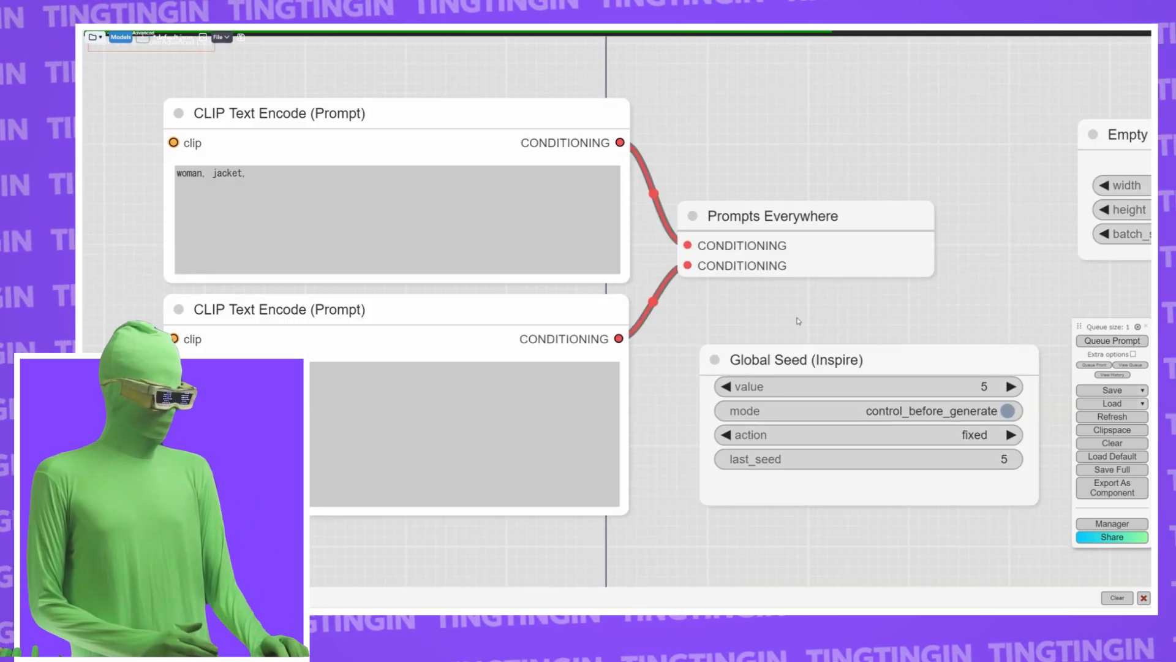
left_click_drag(843, 313, 696, 320)
left_click_drag(968, 311, 471, 279)
scroll(625, 299, "down", 4)
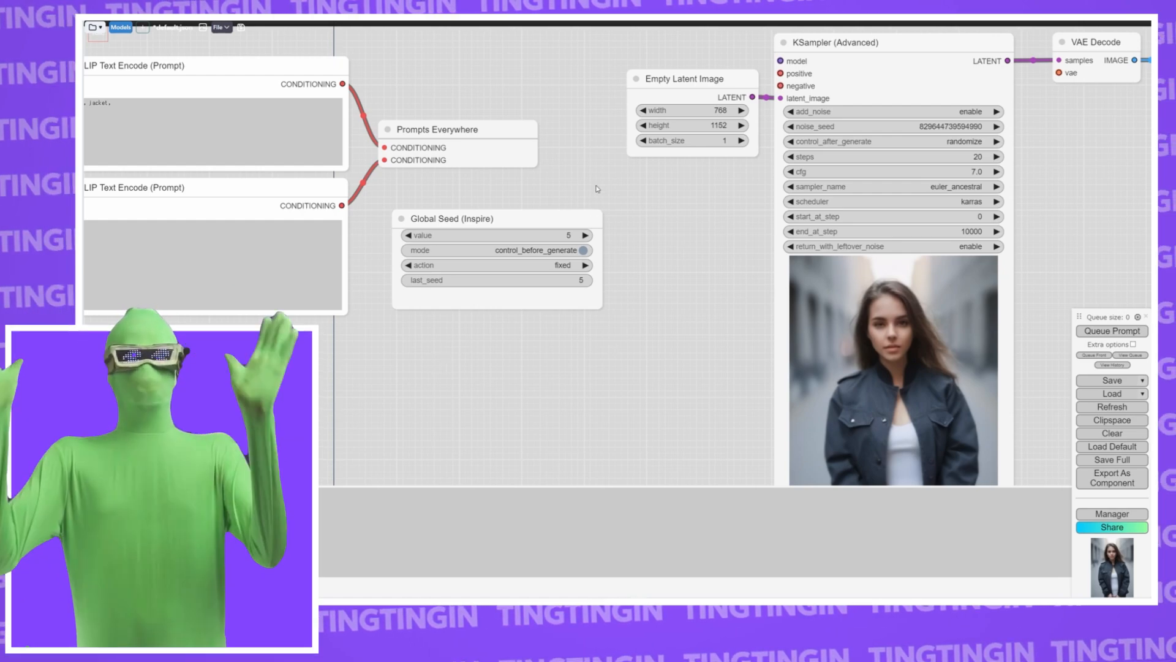
left_click_drag(677, 251, 739, 432)
left_click_drag(674, 375, 76, 182)
left_click_drag(606, 236, 322, 200)
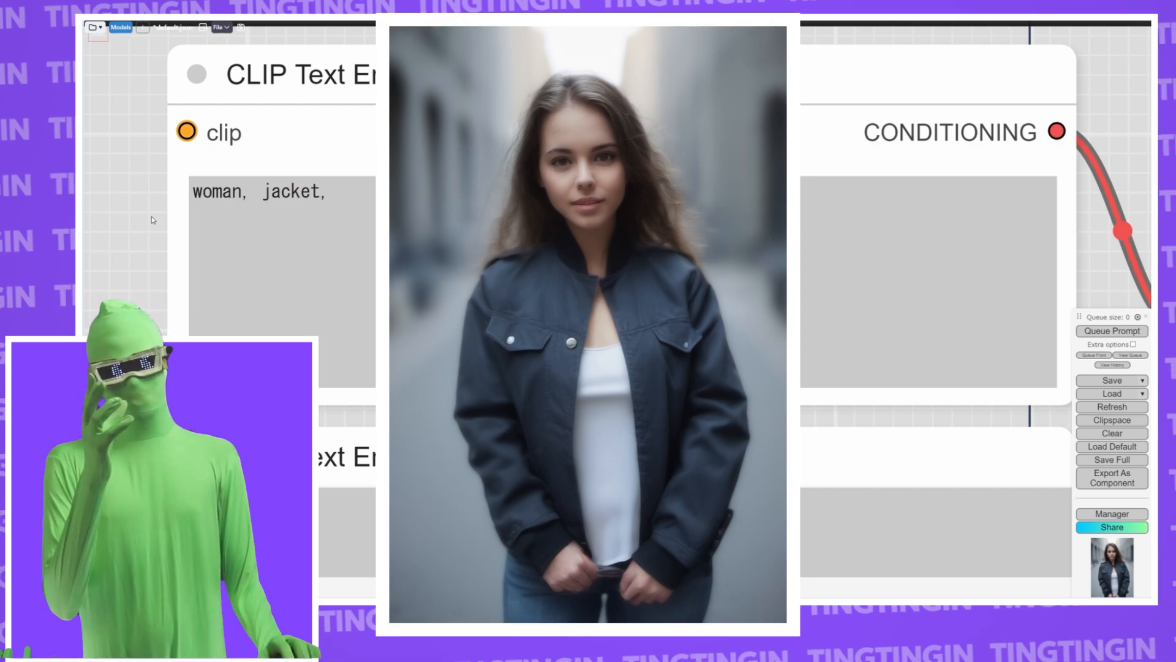
scroll(152, 215, "down", 8)
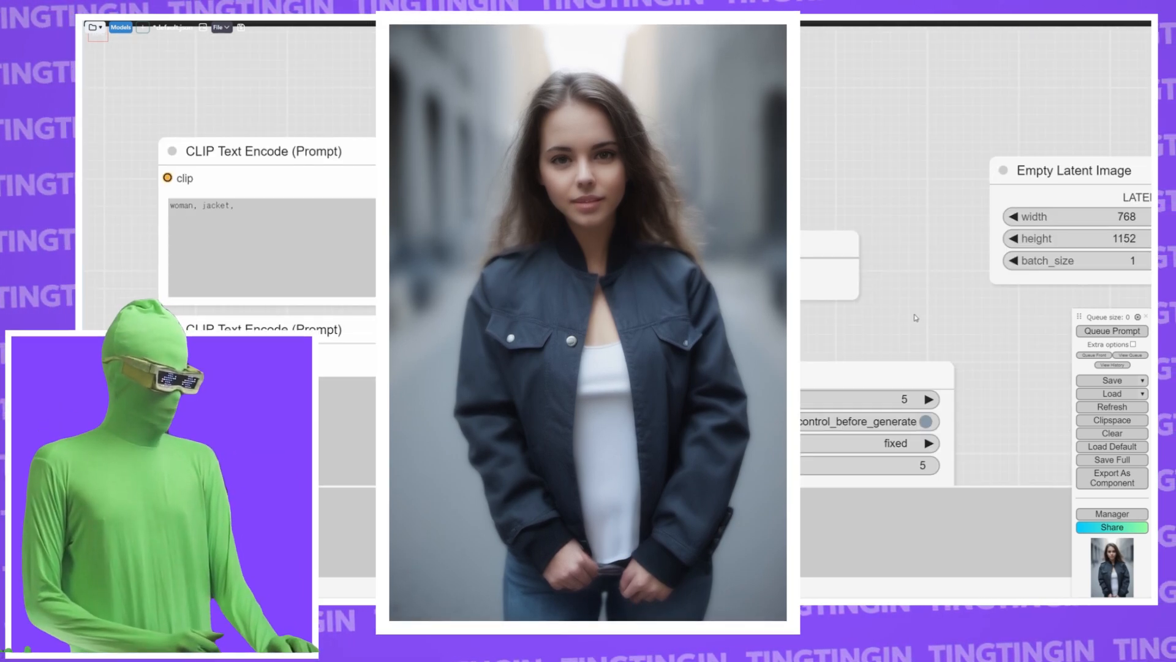
left_click_drag(916, 318, 228, 190)
scroll(435, 223, "down", 4)
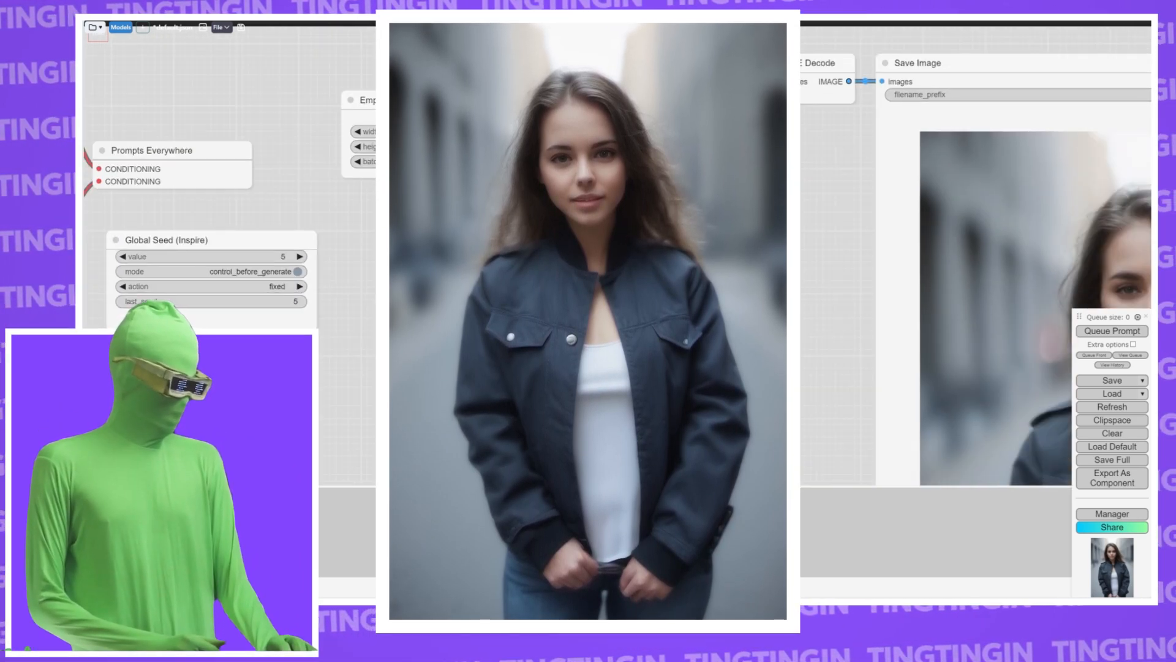
left_click_drag(1133, 251, 482, 206)
scroll(482, 206, "up", 4)
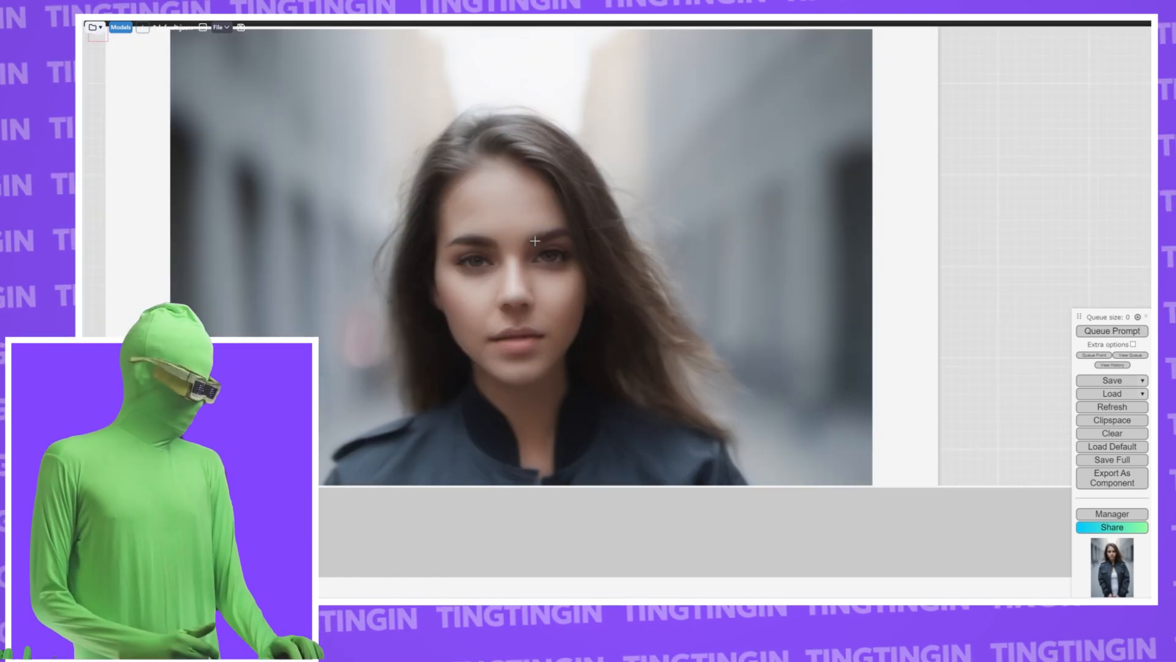
scroll(913, 280, "up", 2)
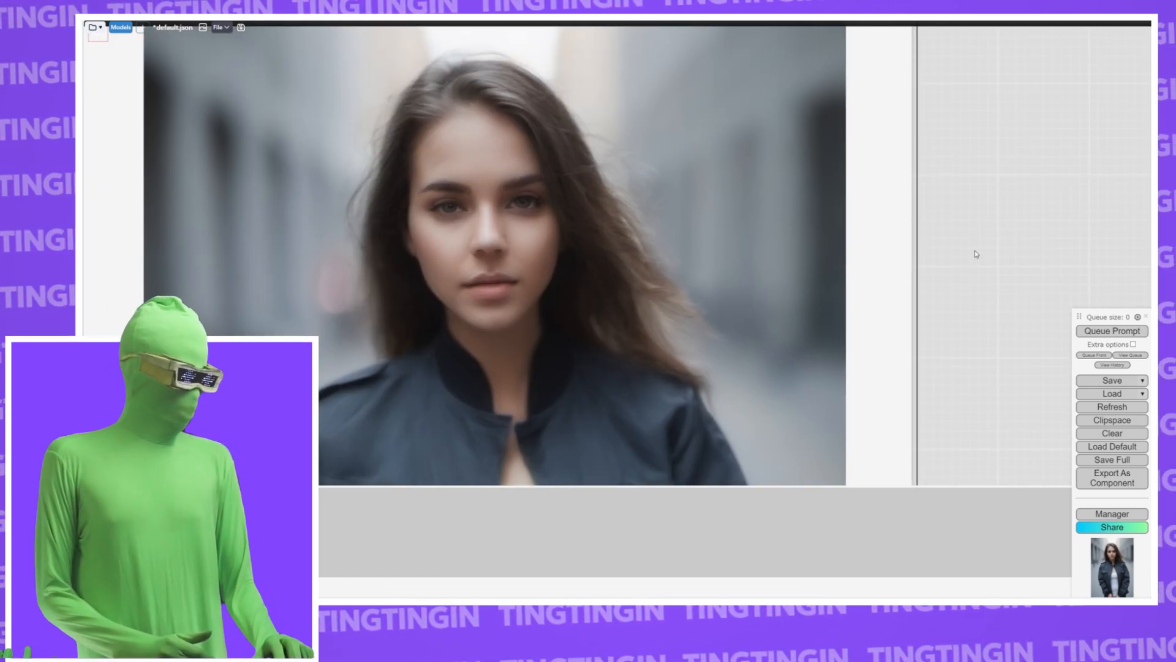
left_click_drag(976, 254, 1128, 260)
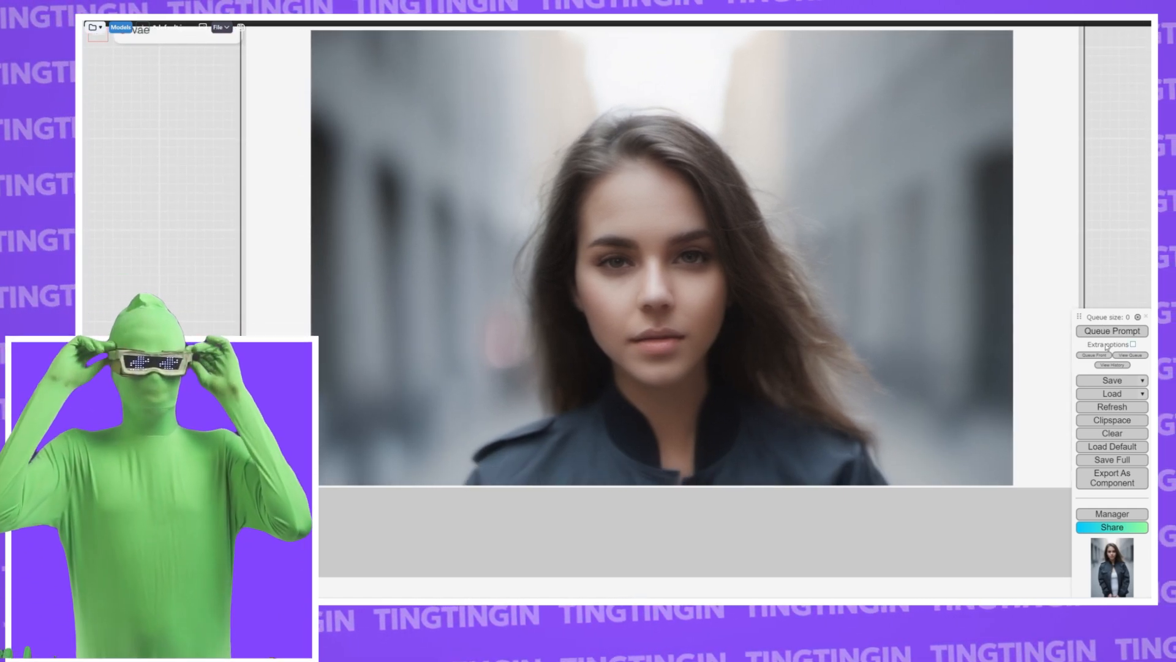
left_click_drag(1115, 245, 986, 166)
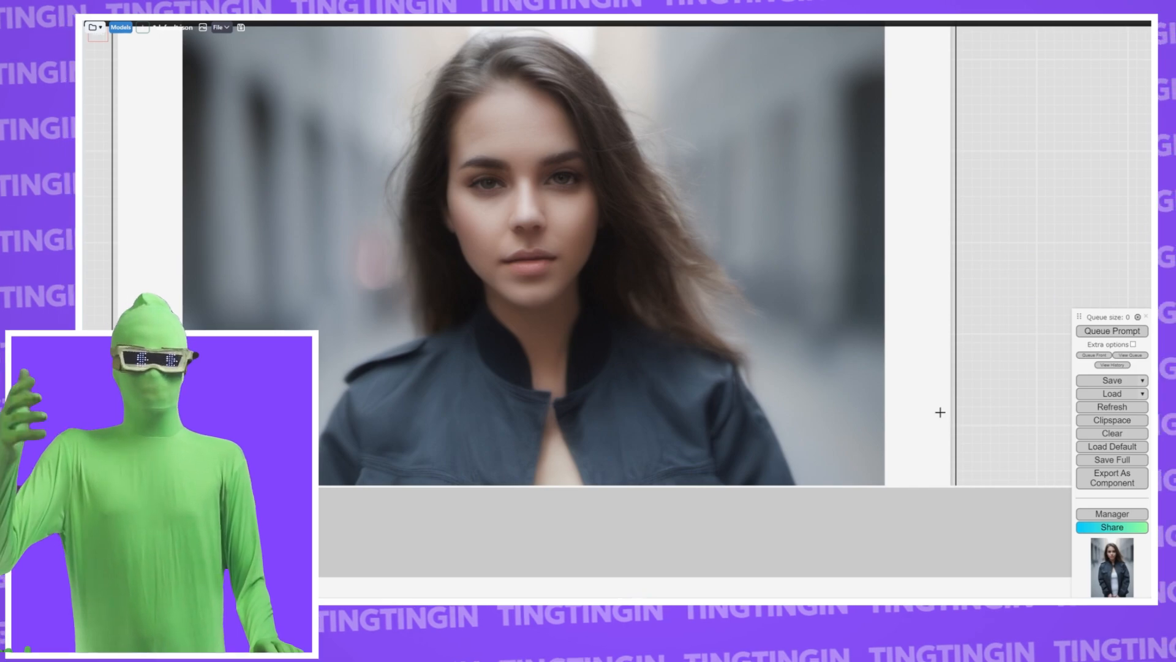
- Fill the empty negative prompt with quality, anatomy, artifact and watermark terms, starting "worst quality, low quality, normal quality, ugly, deformed, lowres, bad anatomy, error"
left_click_drag(940, 412, 880, 22)
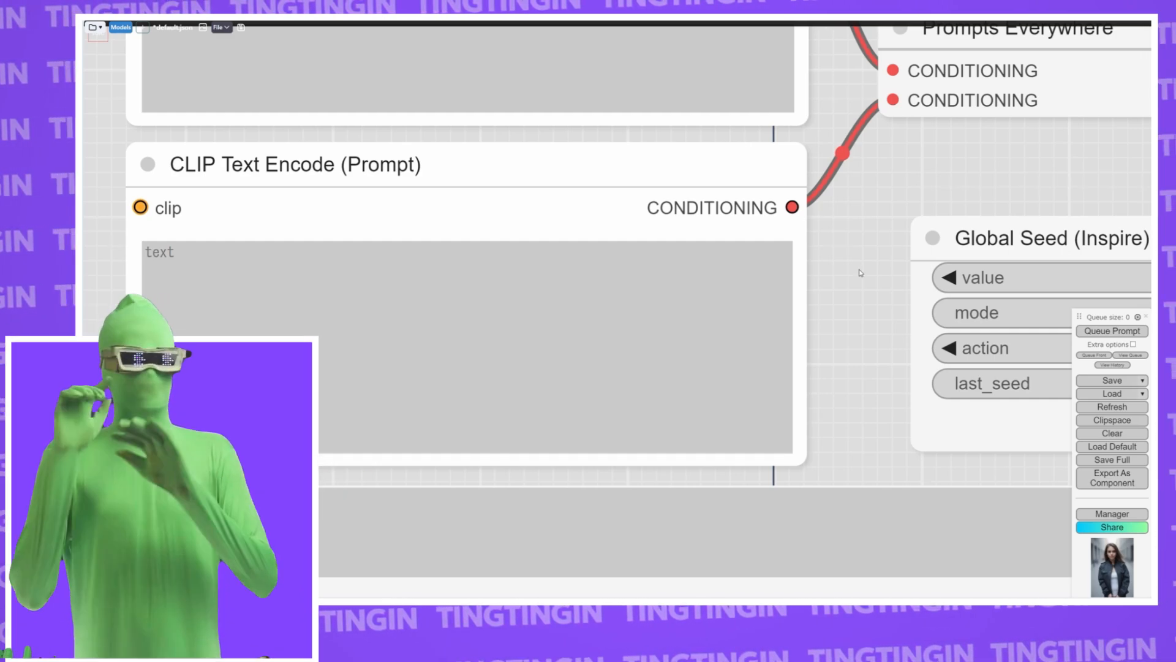
left_click(235, 290)
type("worst quality, low quality, normal quality, ugly, deformed, lowres, bad anatomy, error, missing fingers, bad hands, extra digit, fewer digits, cropped, jpeg artifacts, text, signature, watermark, username, blurry, artist name, artist logo, web address, watermark,")
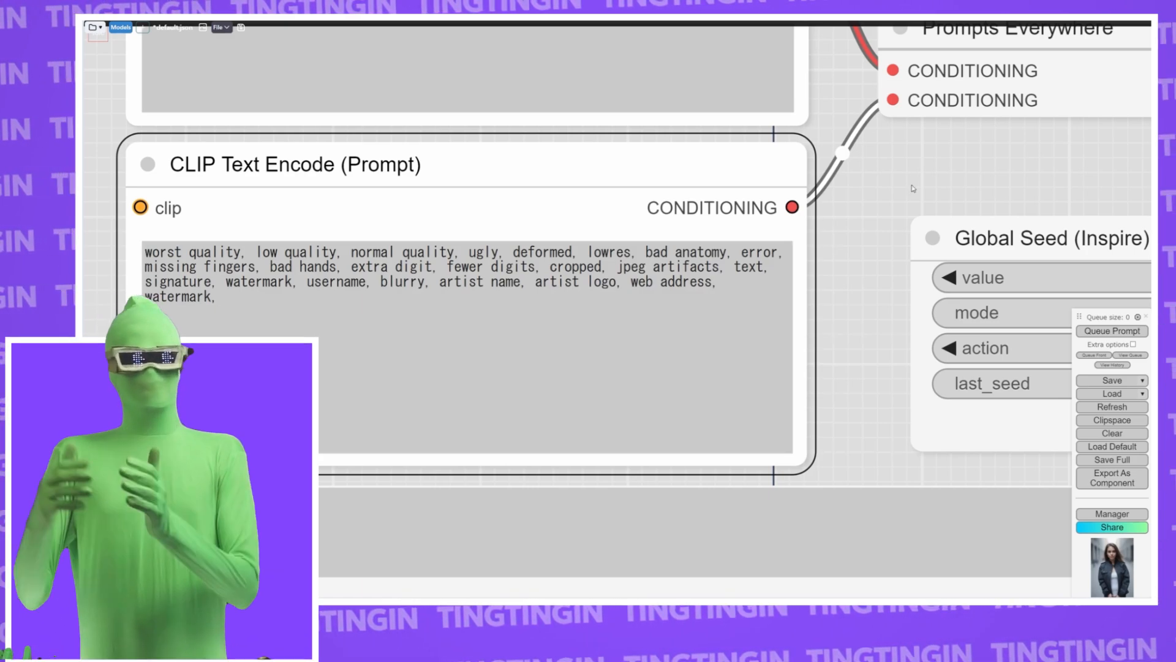
- Review the negative prompt's groups of terms: general quality, ugliness, anatomy and hands, JPEG artifacts, then text and watermarks
left_click_drag(912, 176, 957, 216)
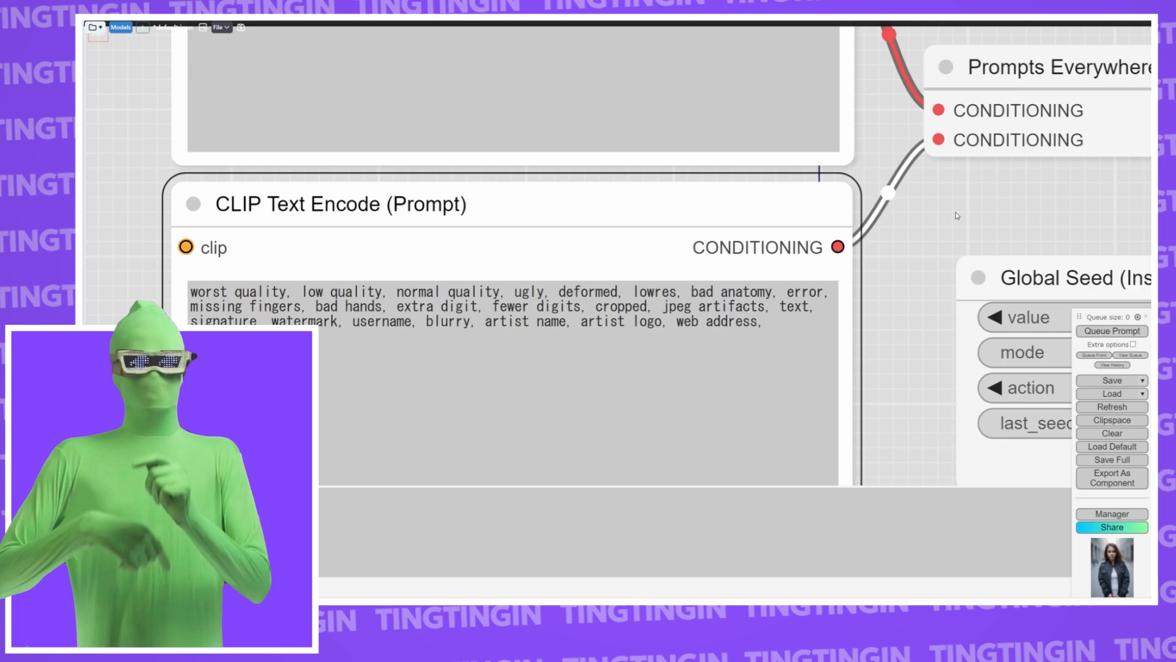
left_click_drag(881, 124, 826, 185)
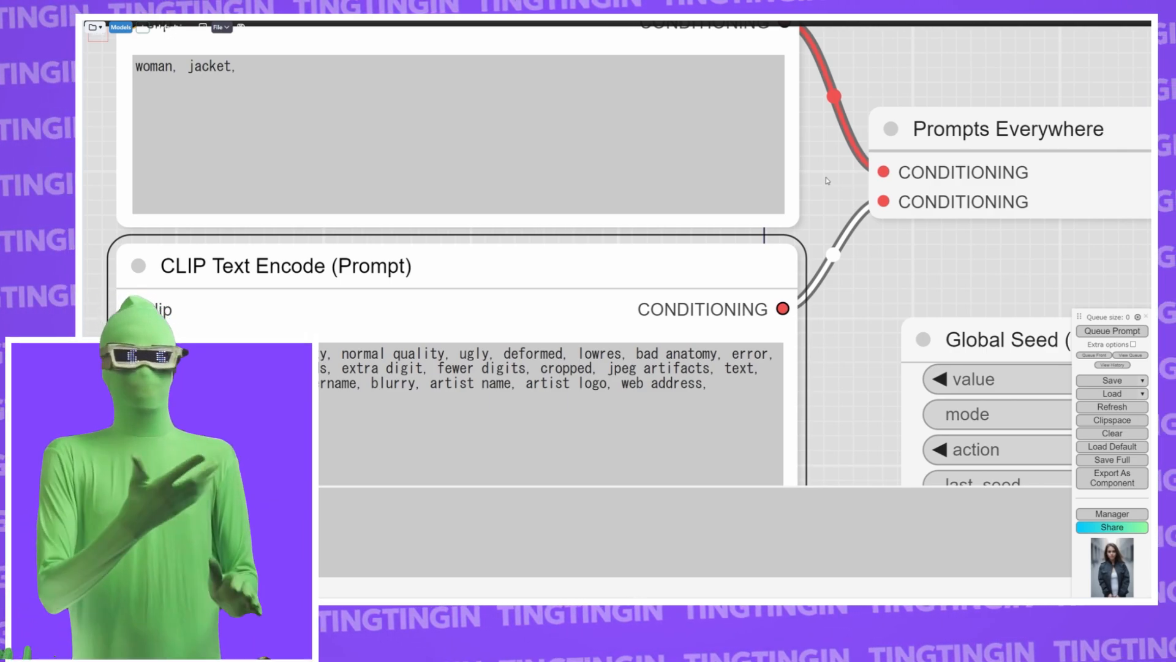
left_click_drag(827, 181, 855, 199)
left_click_drag(860, 338, 863, 352)
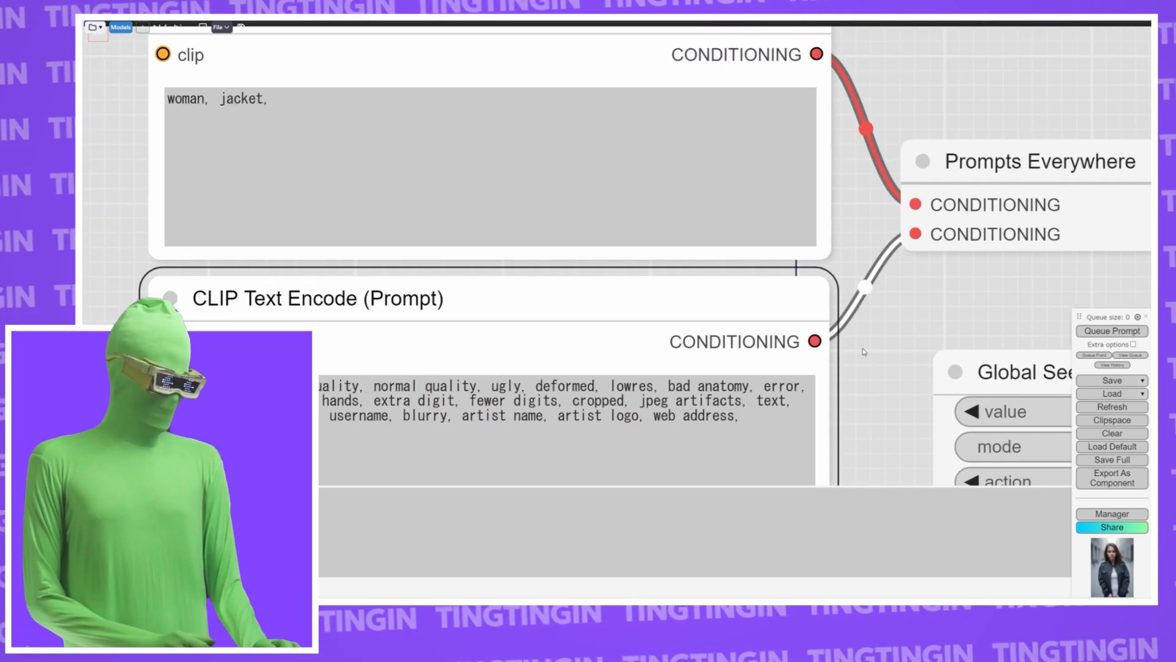
scroll(865, 324, "down", 3)
left_click_drag(864, 239, 777, 220)
left_click_drag(186, 237, 502, 237)
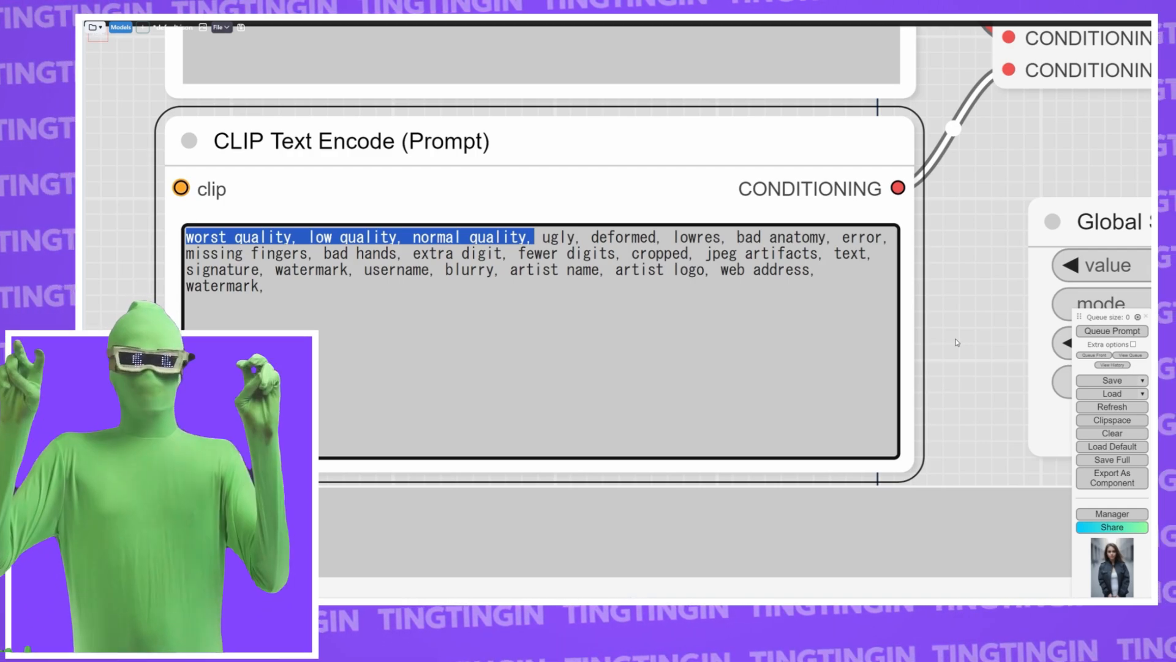
left_click_drag(542, 237, 663, 237)
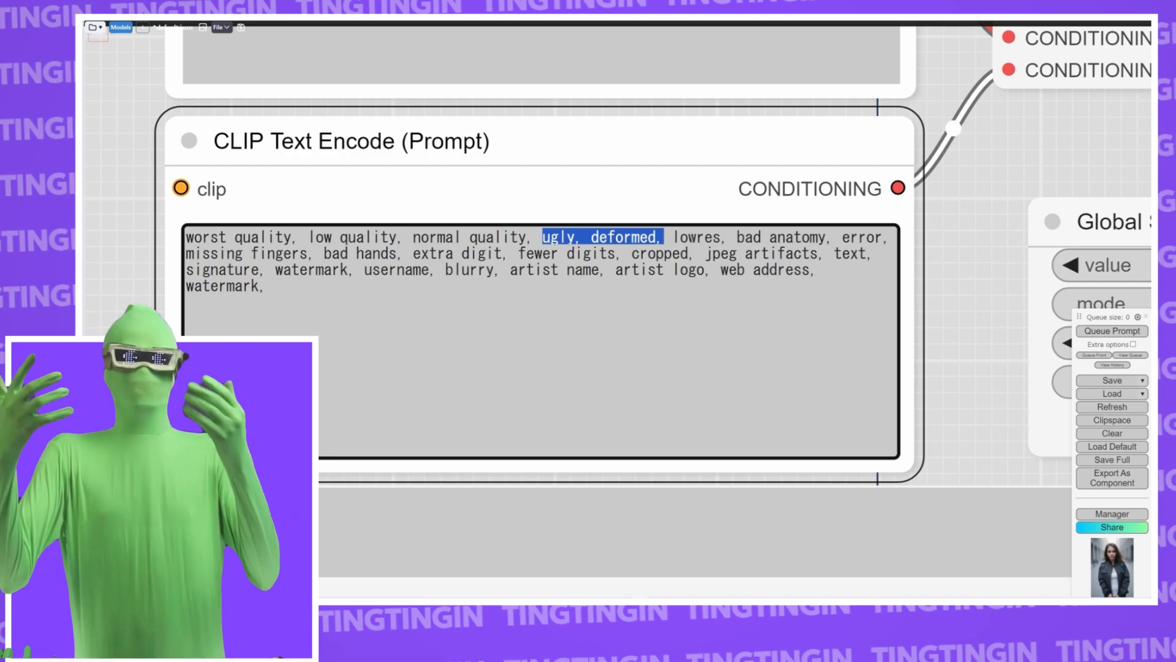
left_click_drag(736, 237, 405, 254)
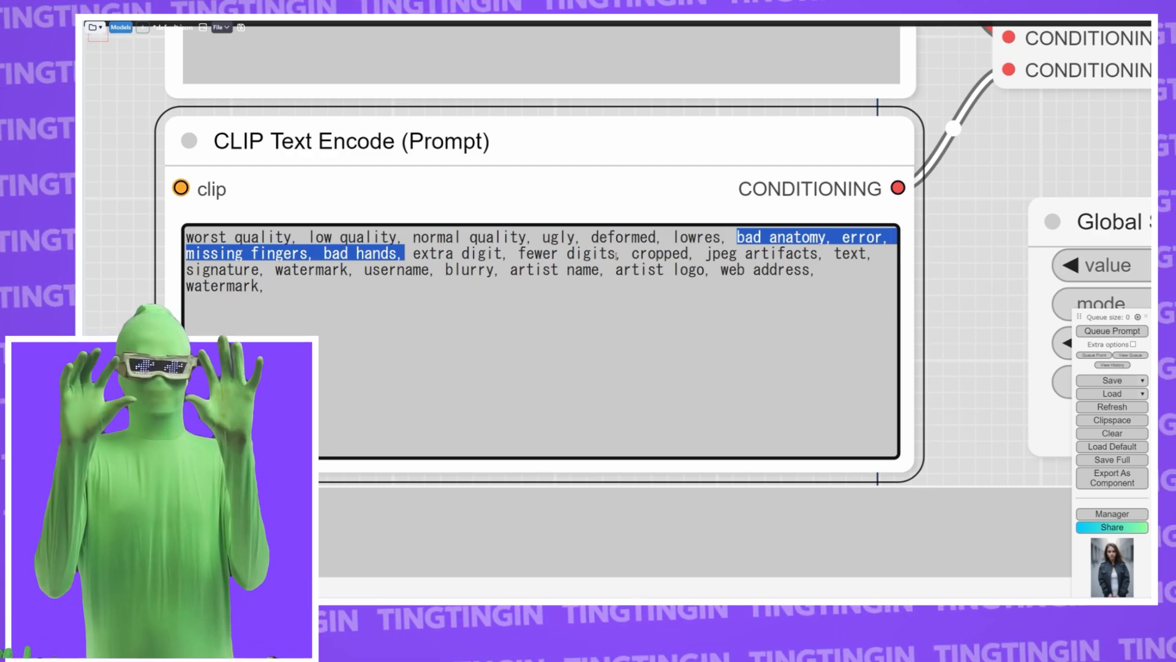
left_click_drag(616, 255, 736, 237)
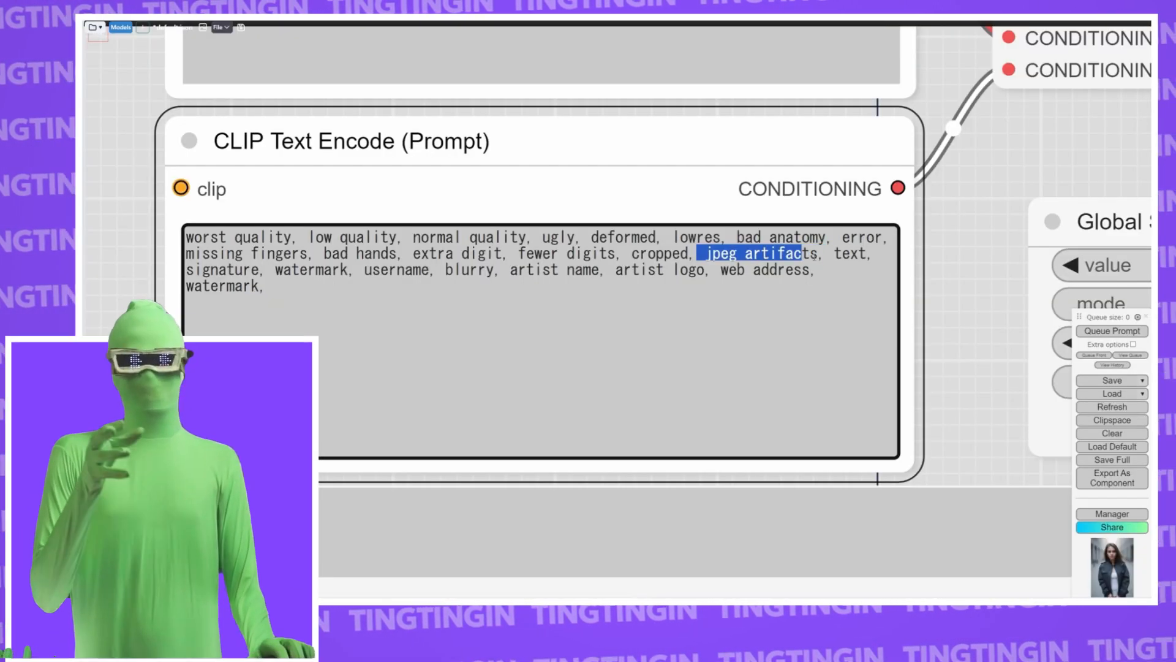
left_click_drag(834, 253, 705, 253)
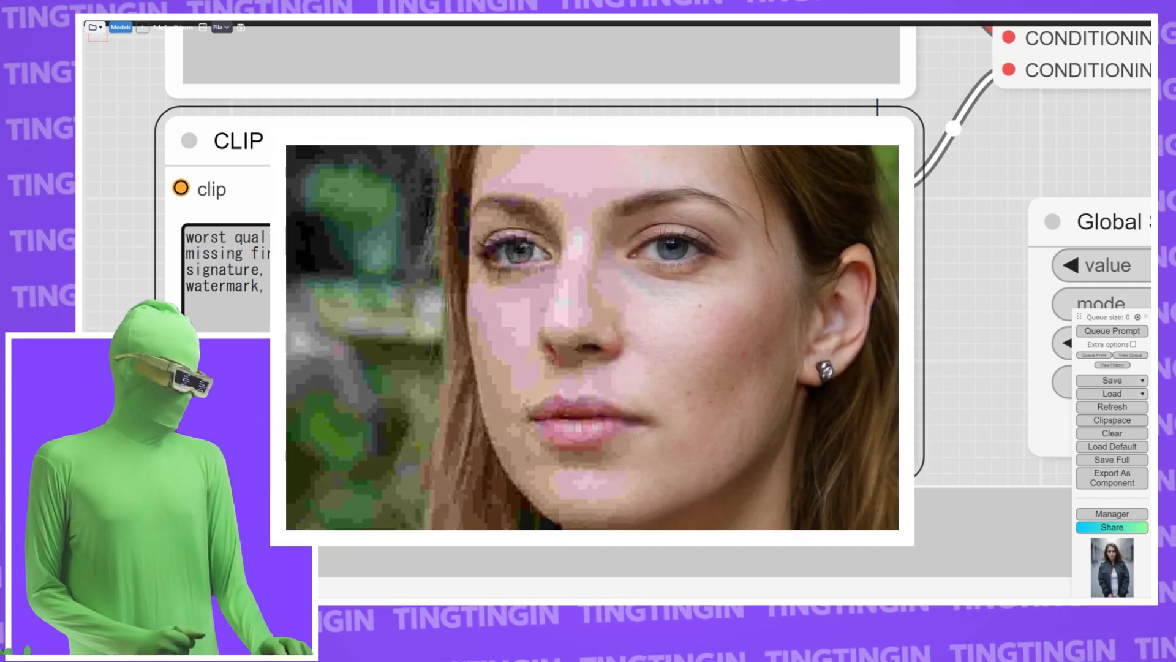
left_click(834, 253)
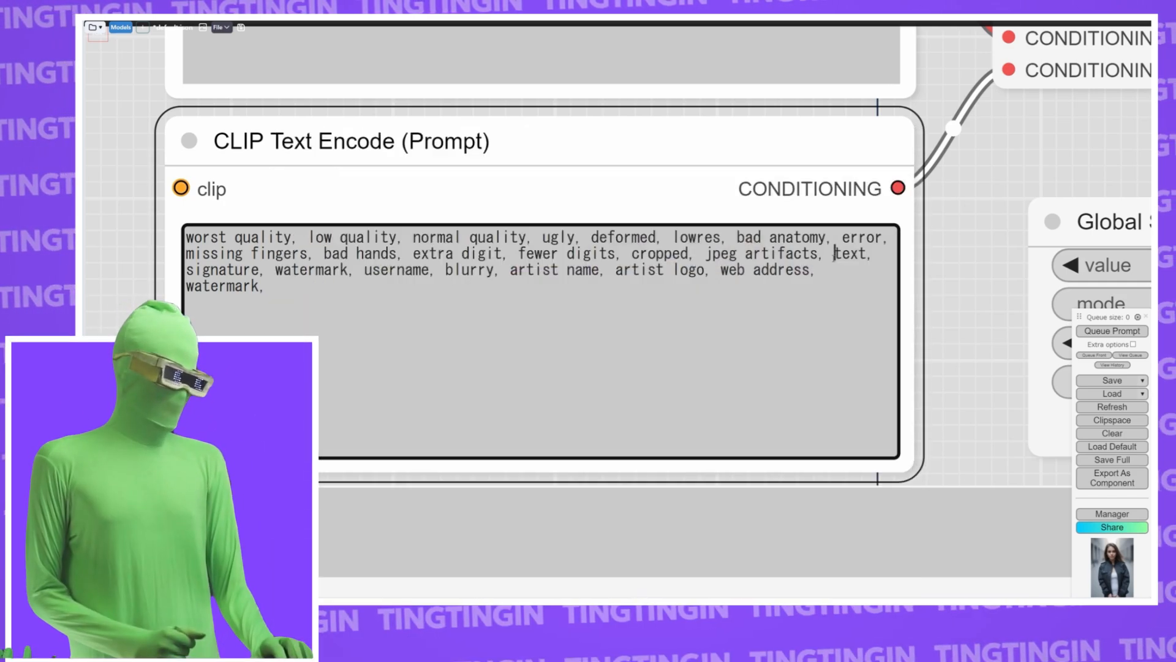
left_click_drag(834, 253, 285, 295)
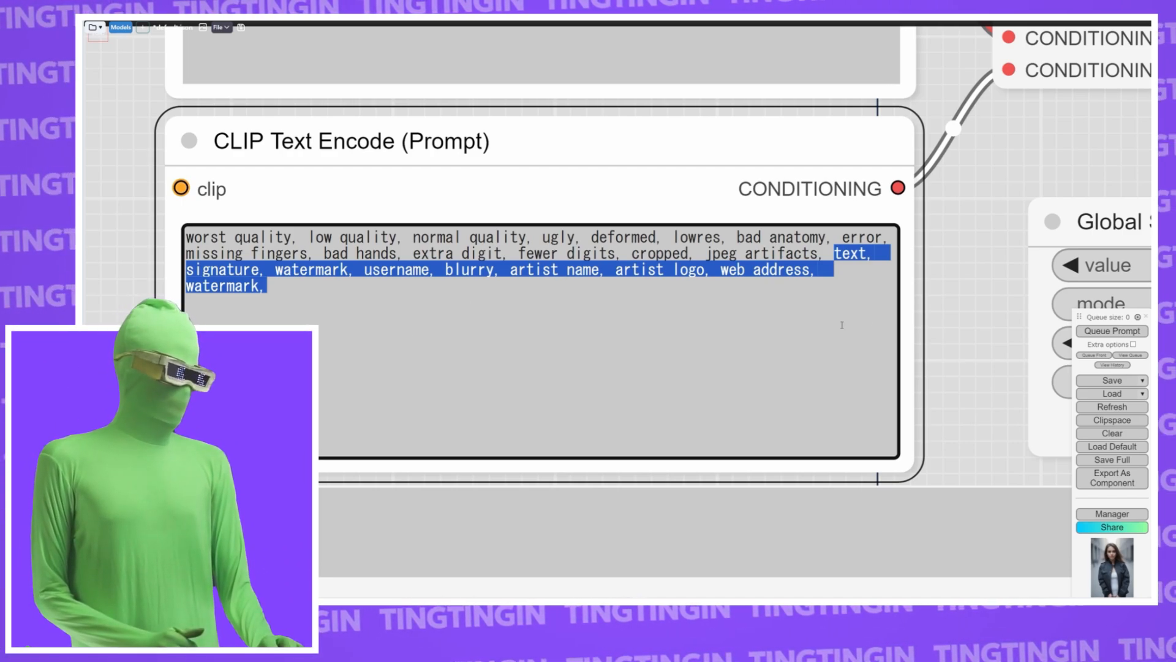
- Generate the image again with the filled negative prompt and view the new result enlarged
scroll(930, 203, "down", 2)
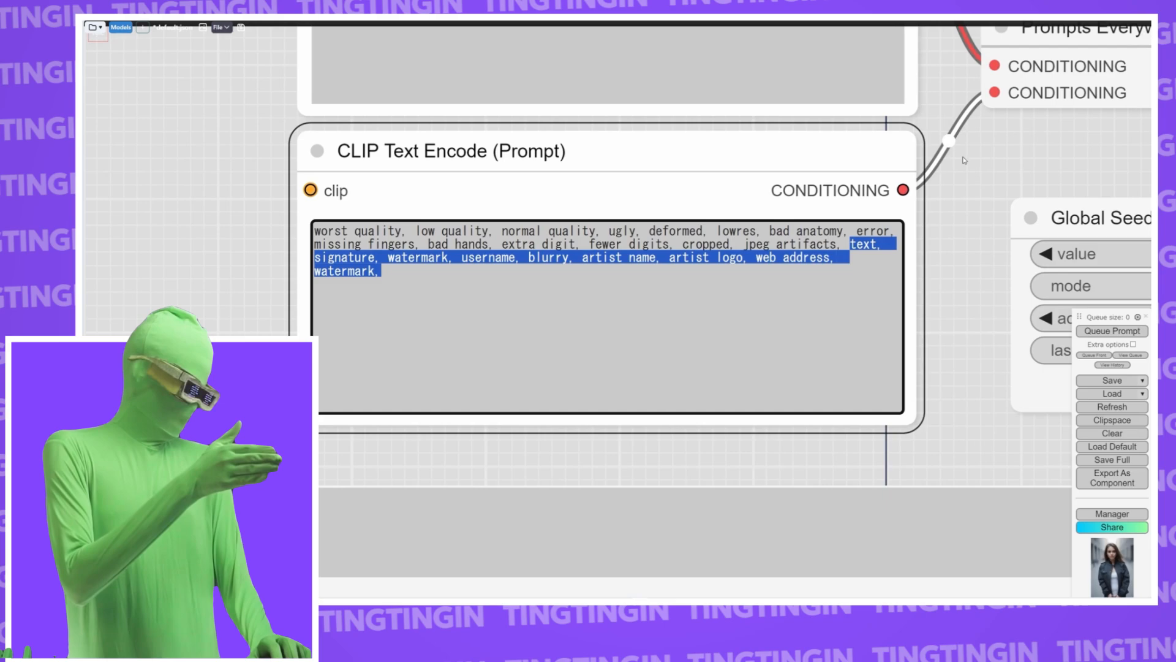
left_click_drag(964, 161, 803, 192)
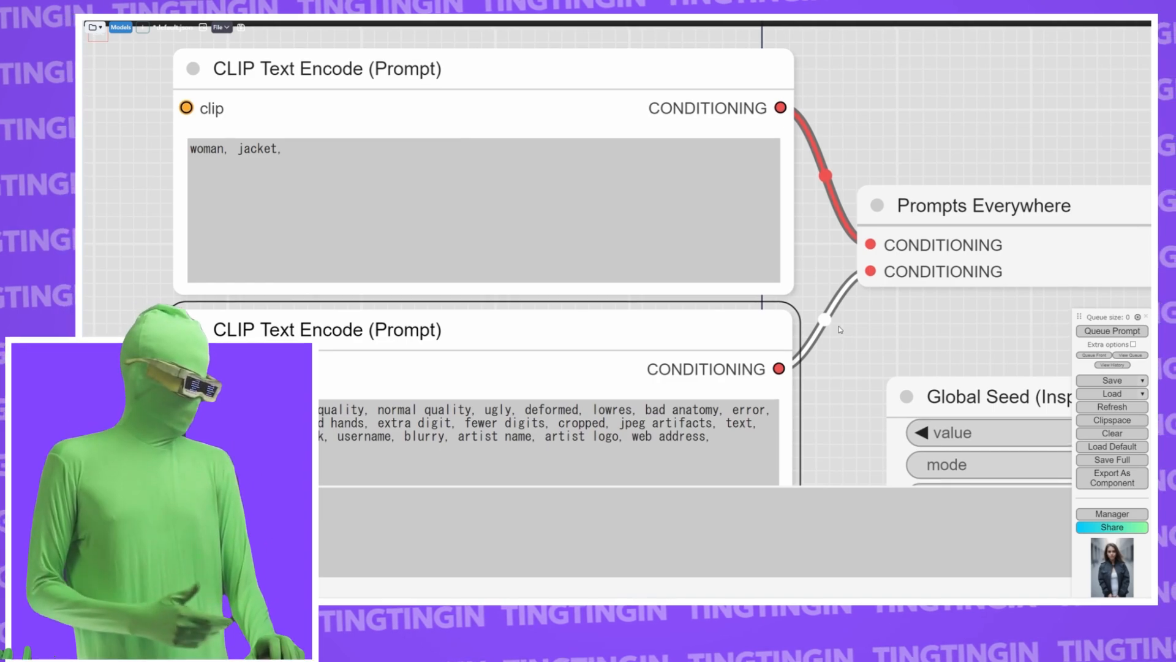
key("ctrl+Return")
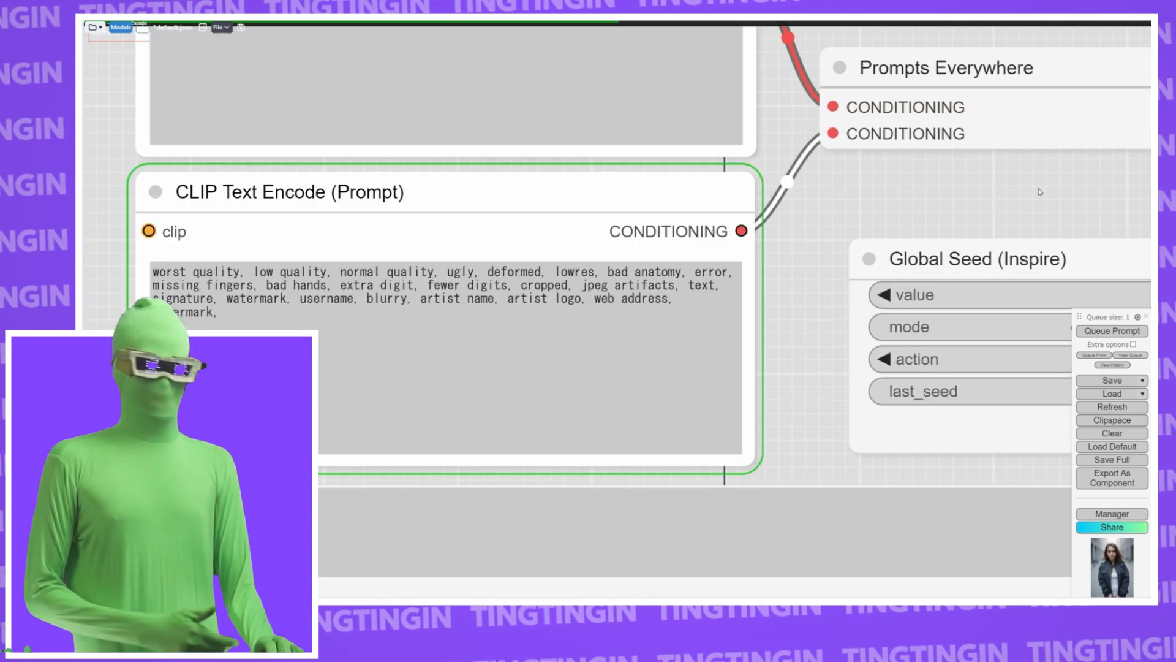
left_click_drag(1004, 191, 834, 199)
left_click_drag(1083, 196, 809, 200)
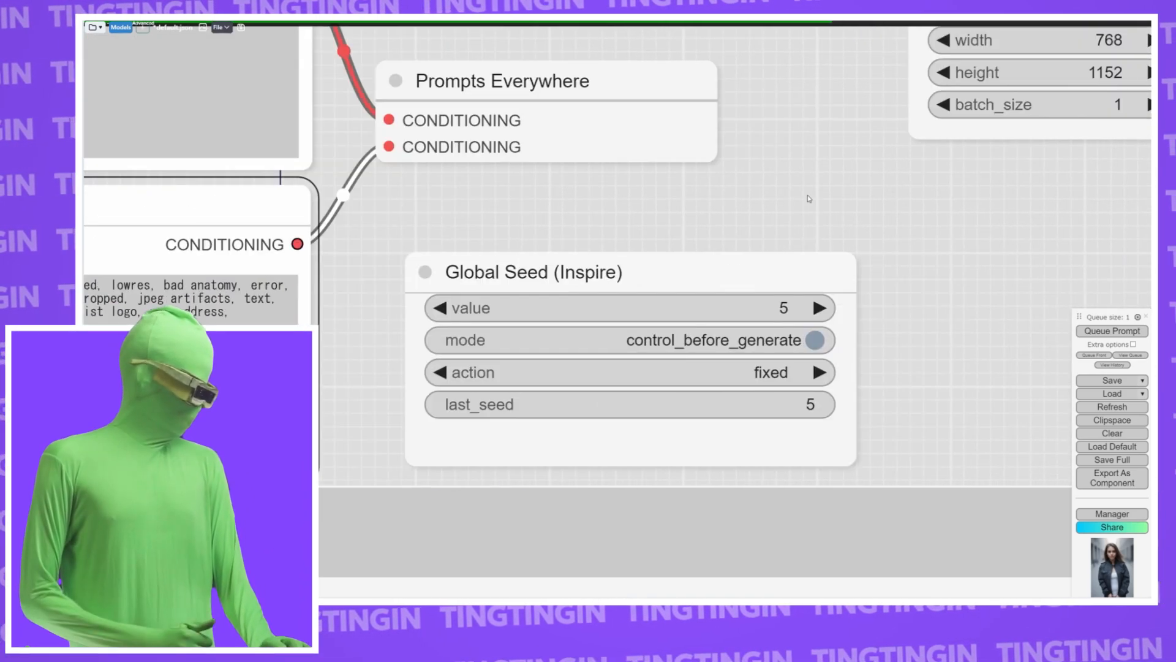
scroll(818, 203, "down", 2)
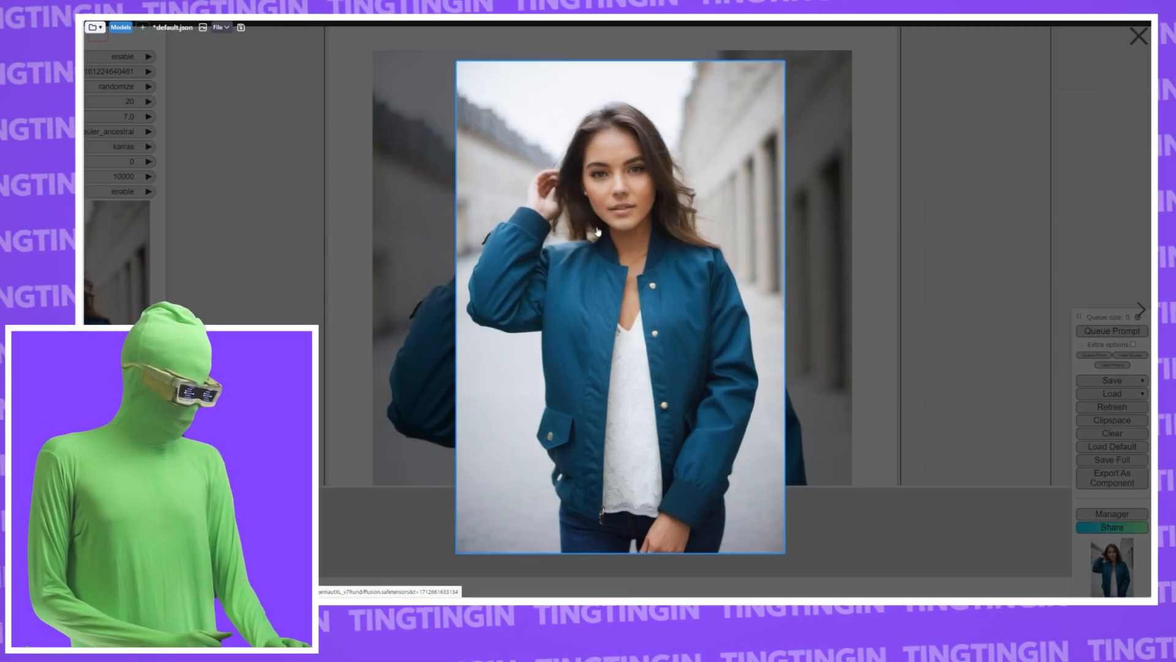
key("Escape")
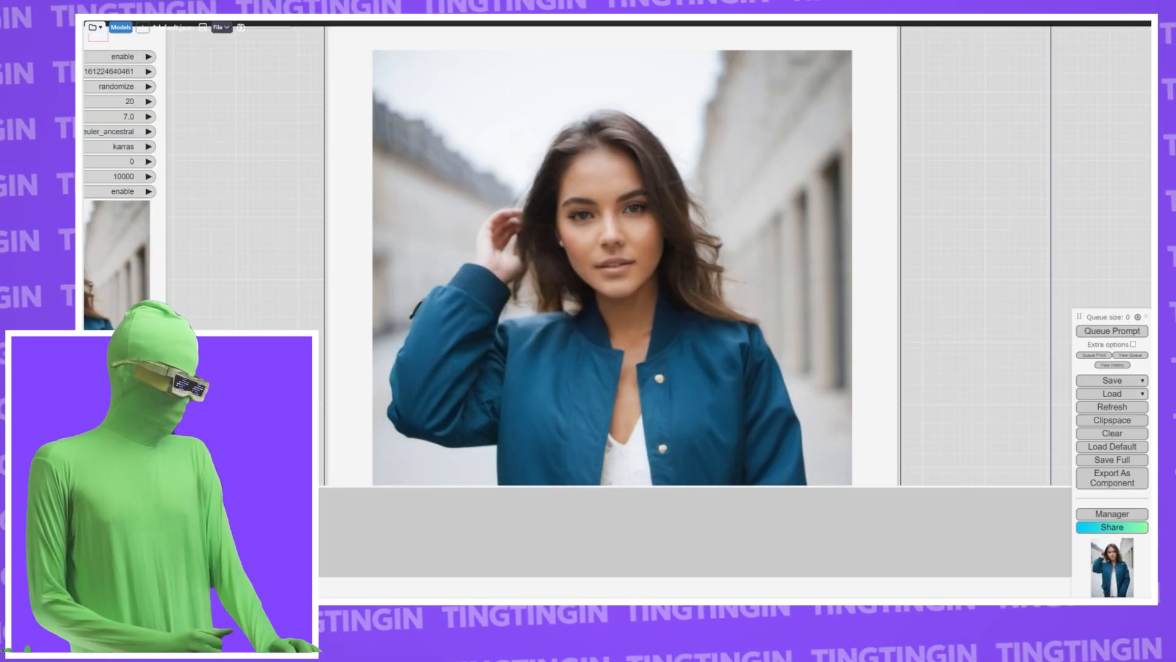
- Append "realistic," to the positive prompt after "woman, jacket," using the autocomplete suggestion
left_click(130, 531)
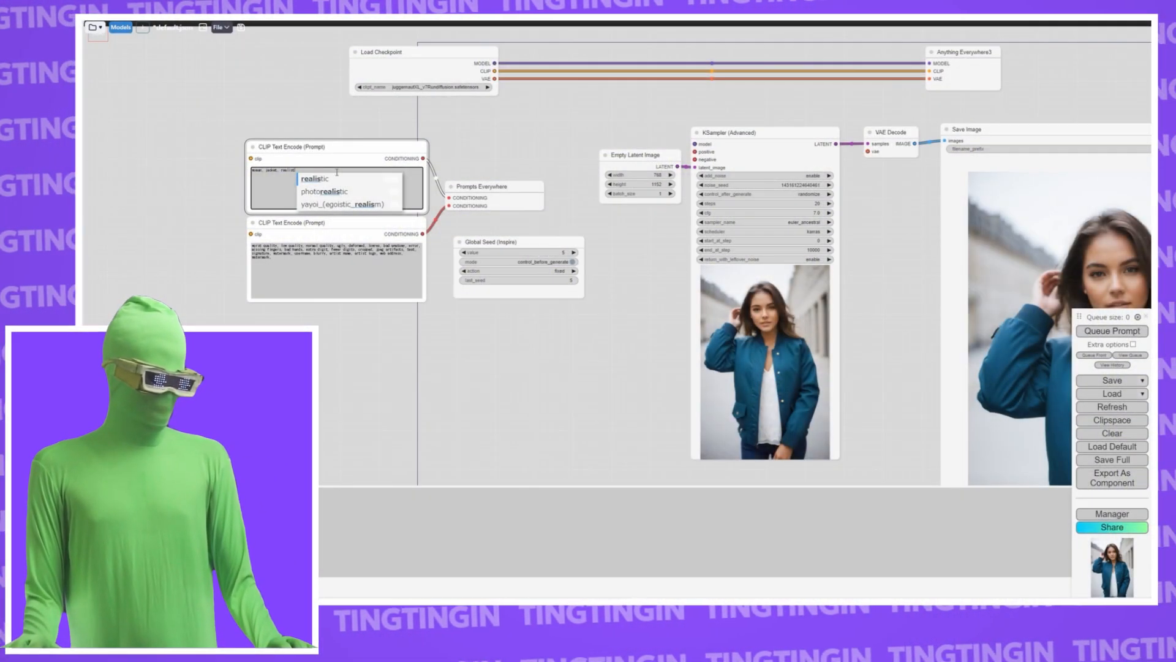
key("Tab")
scroll(243, 184, "up", 9)
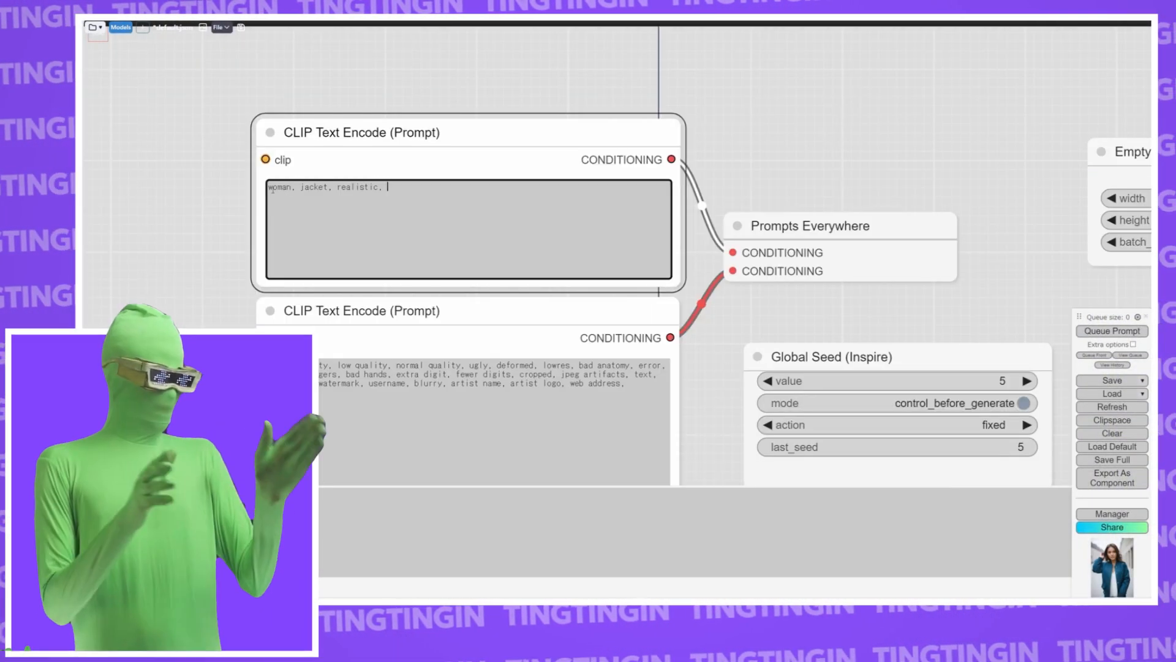
scroll(244, 197, "up", 4)
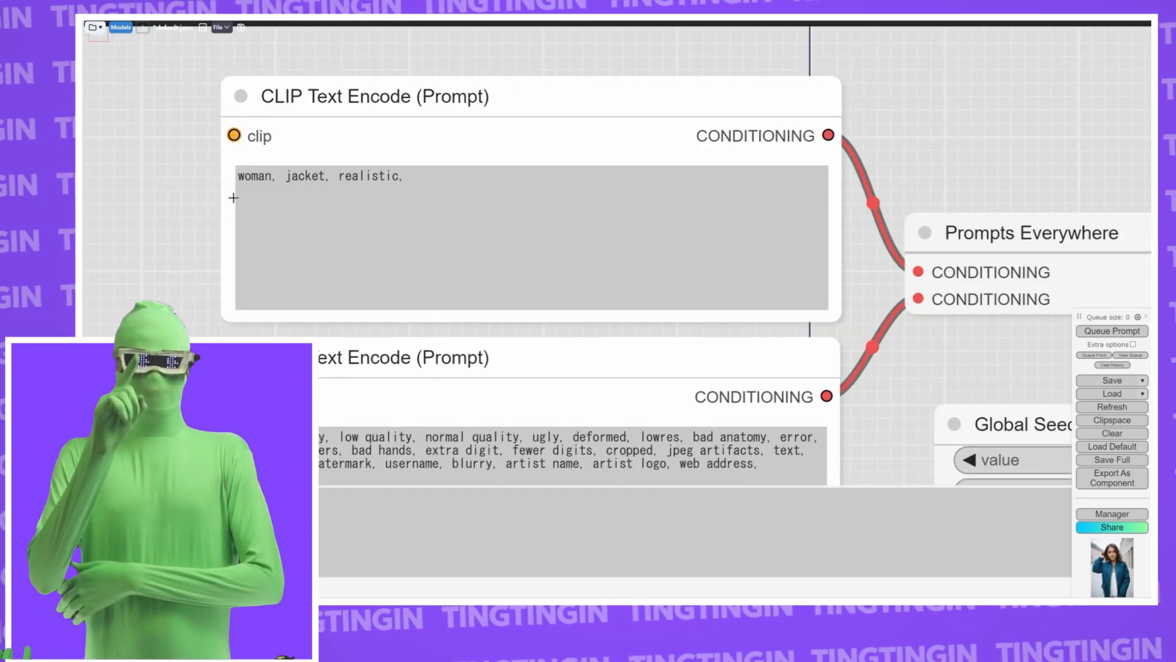
left_click_drag(188, 203, 112, 173)
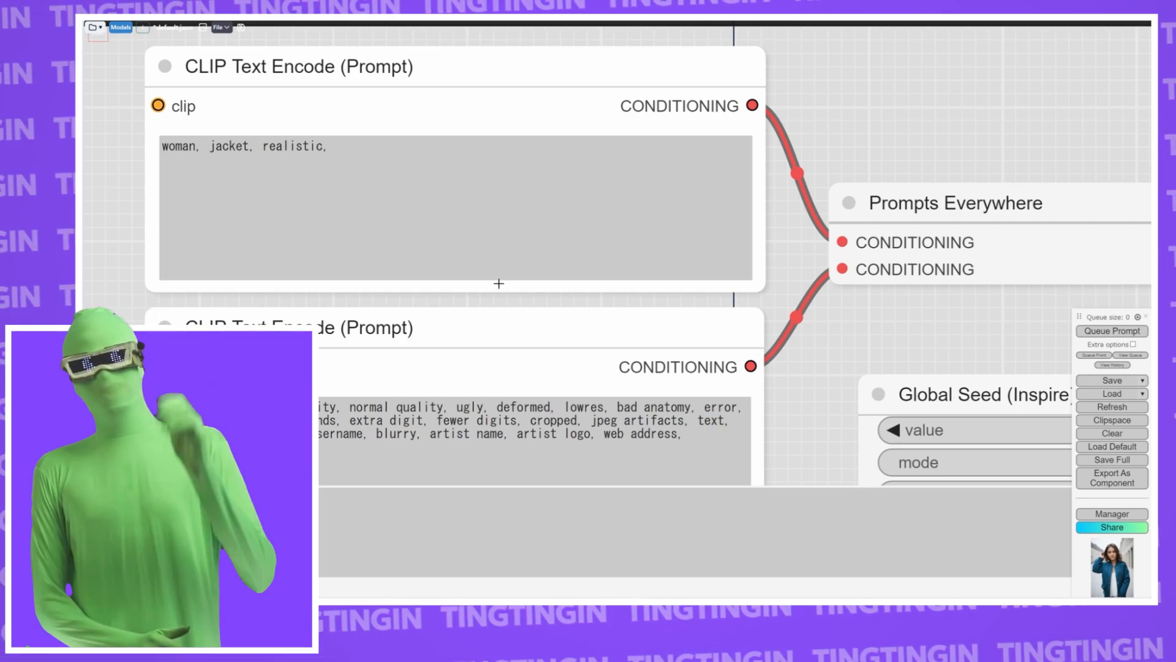
- Examine the "realistic," term in the positive prompt, highlighting it after "woman, jacket,"
left_click_drag(270, 149, 366, 142)
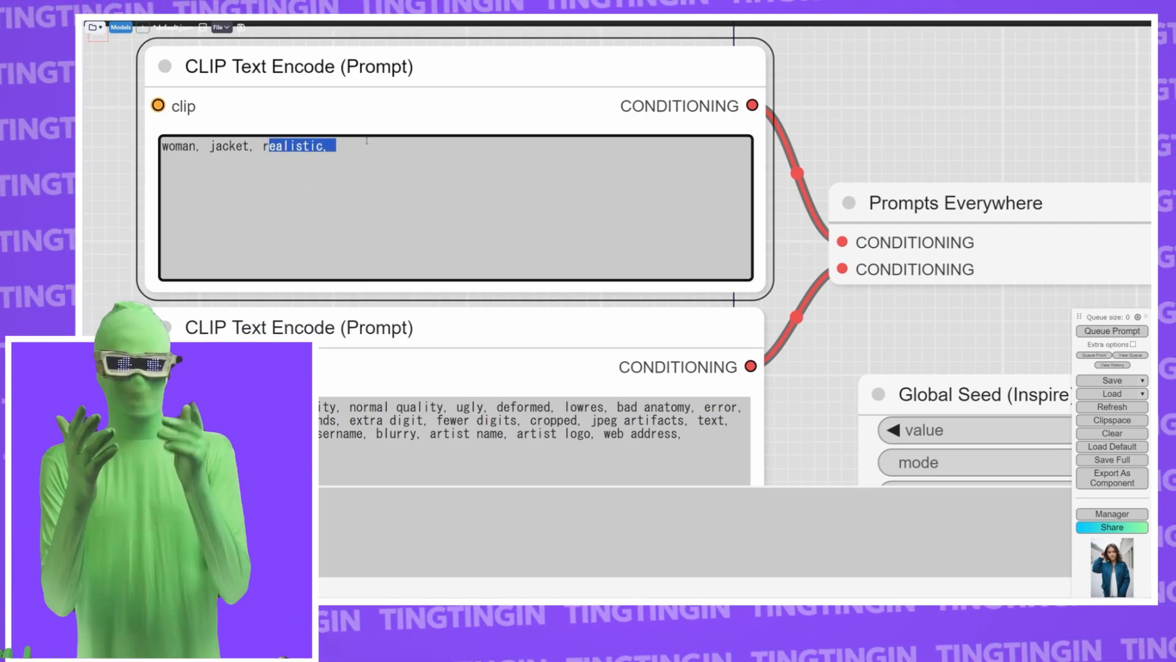
left_click(345, 151)
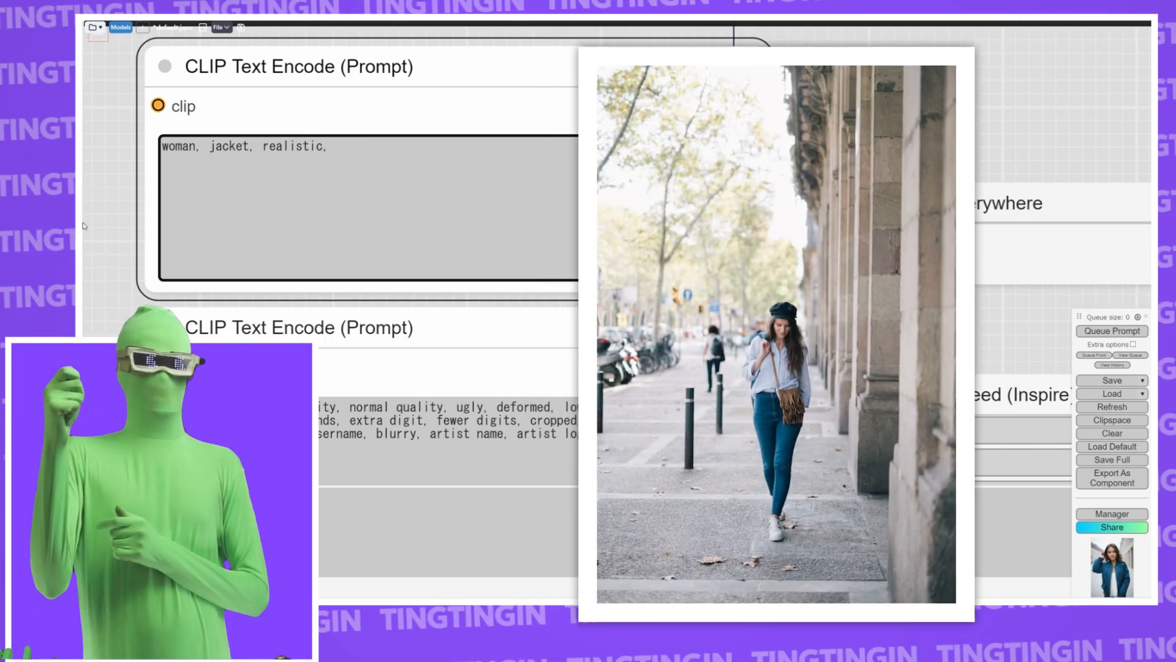
left_click(94, 227)
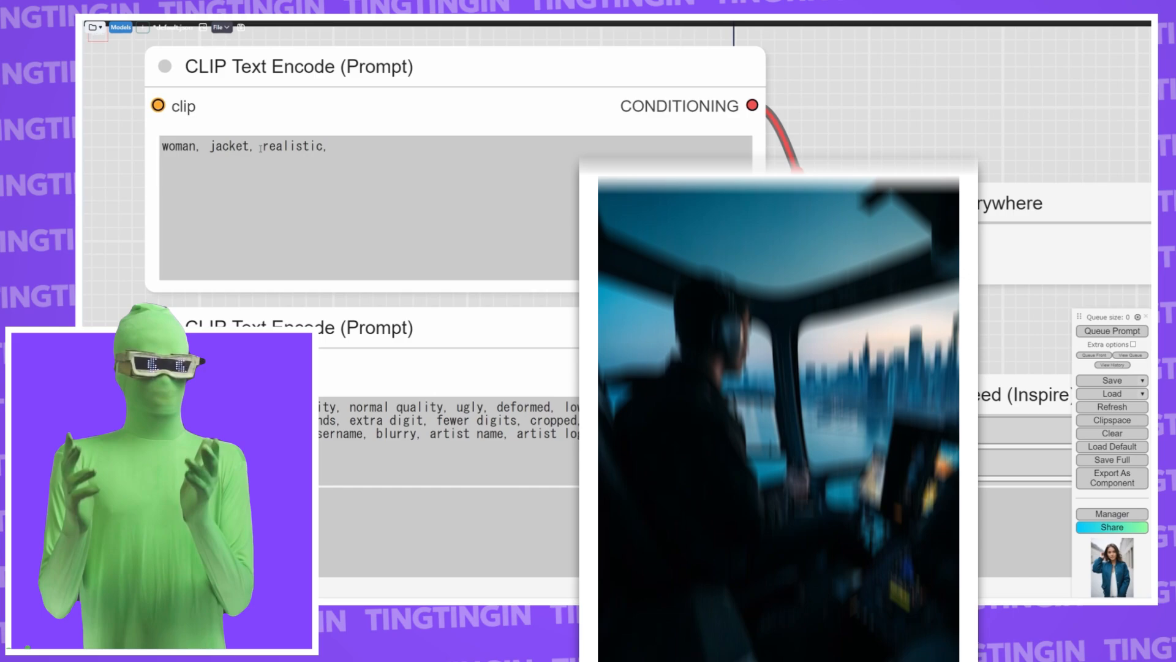
left_click_drag(257, 147, 338, 139)
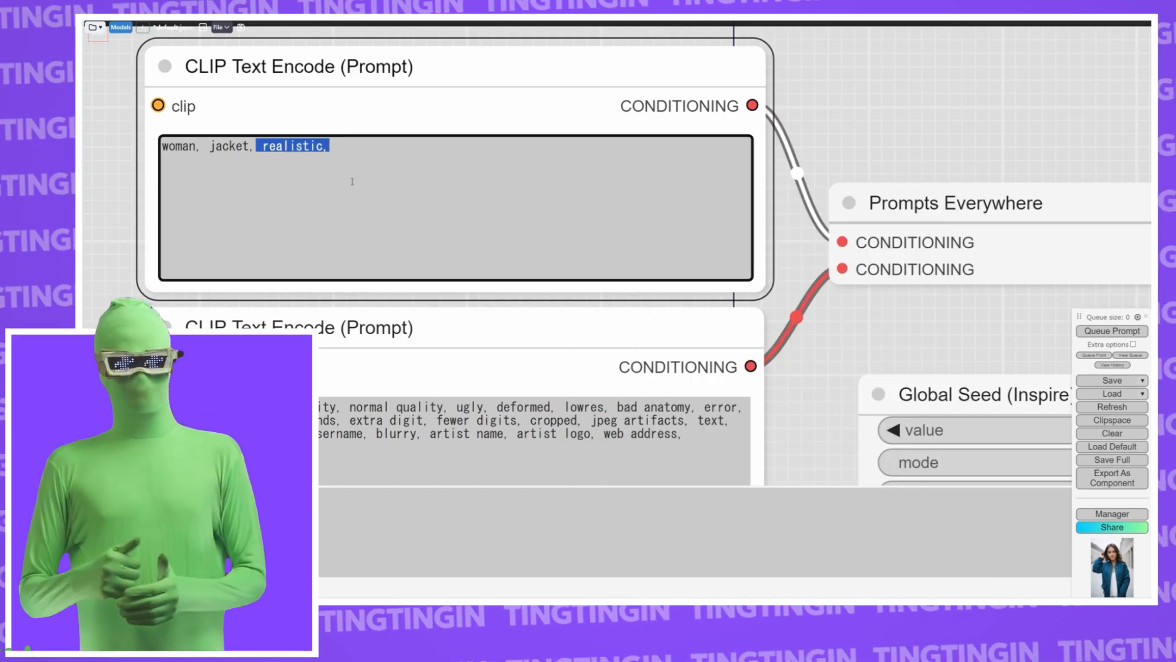
left_click(262, 148)
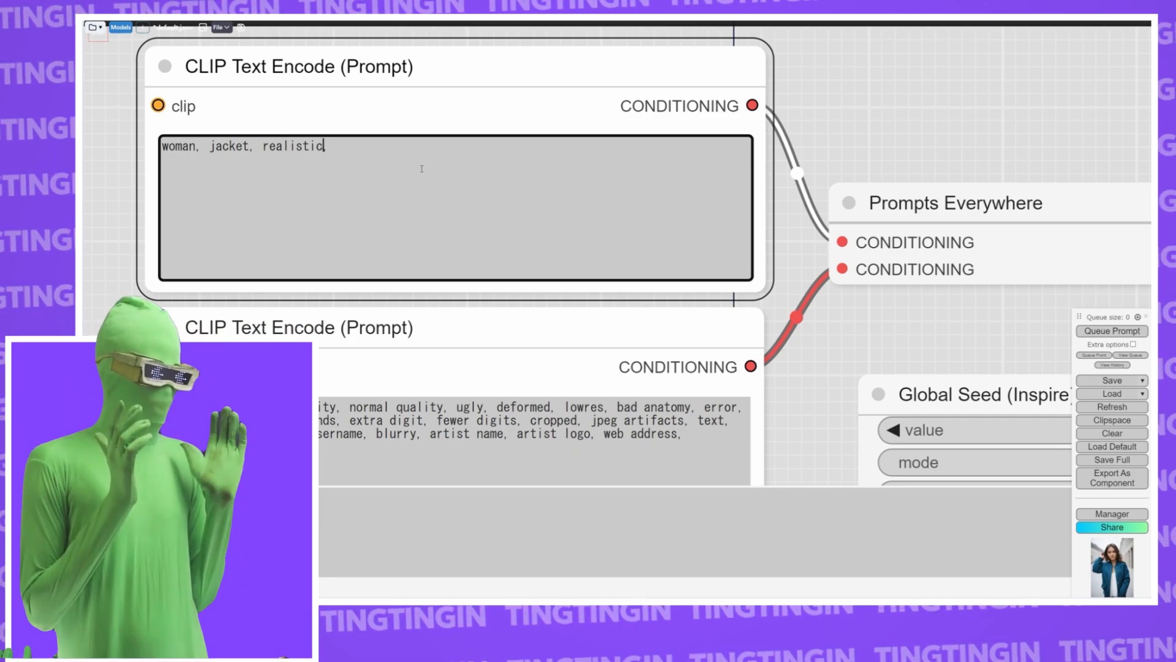
left_click(341, 154)
key("BackSpace")
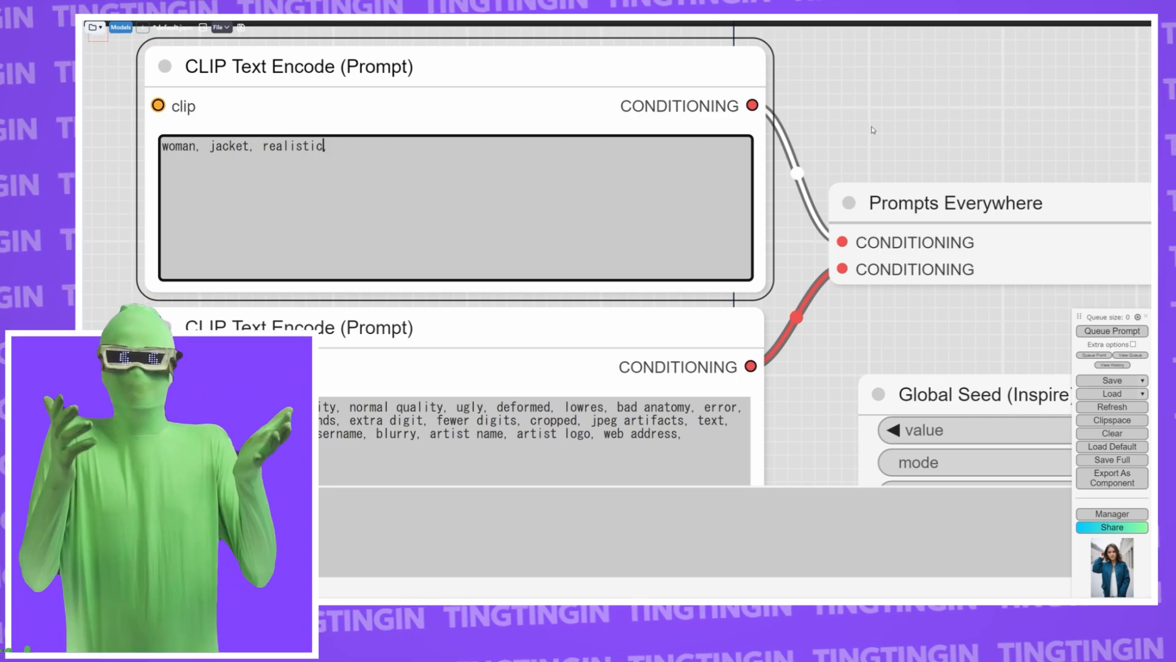
left_click(873, 130)
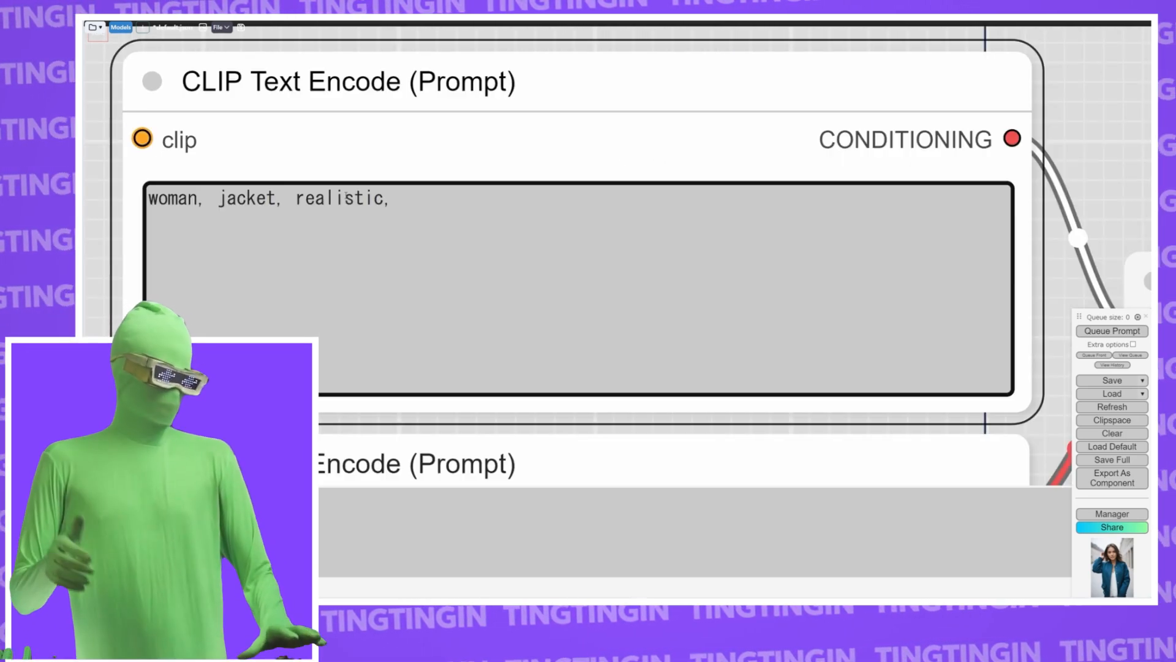
- Replace "realistic" with "photo" in the positive prompt, making it "woman, jacket, photo,"
left_click(346, 197)
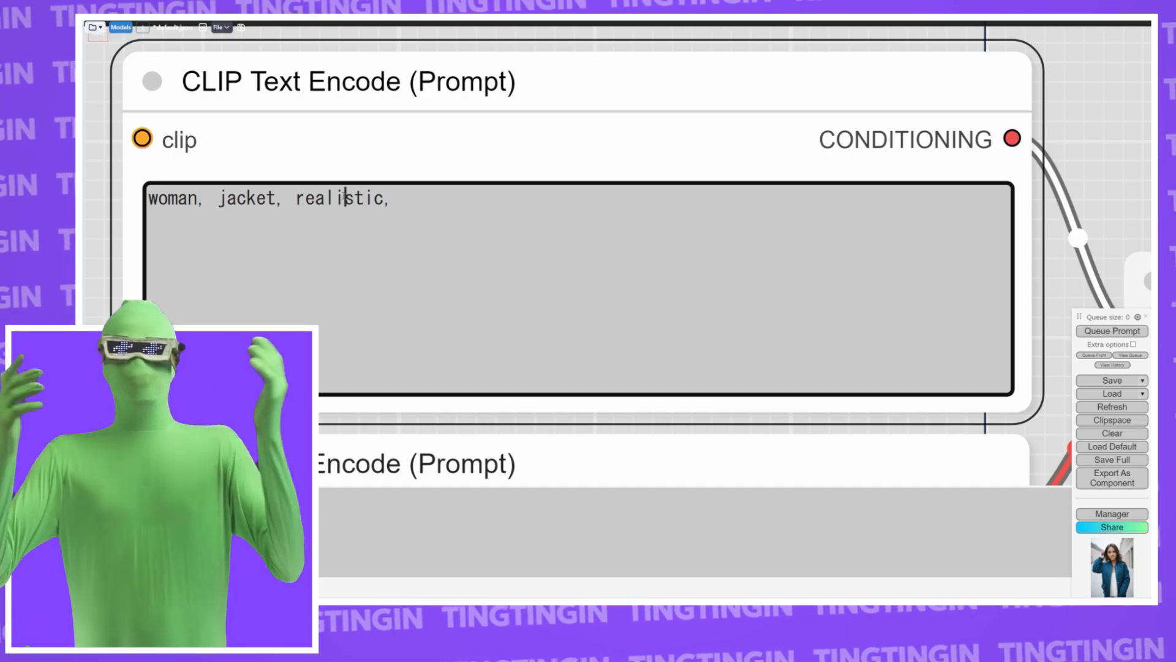
double_click(346, 198)
type("phot")
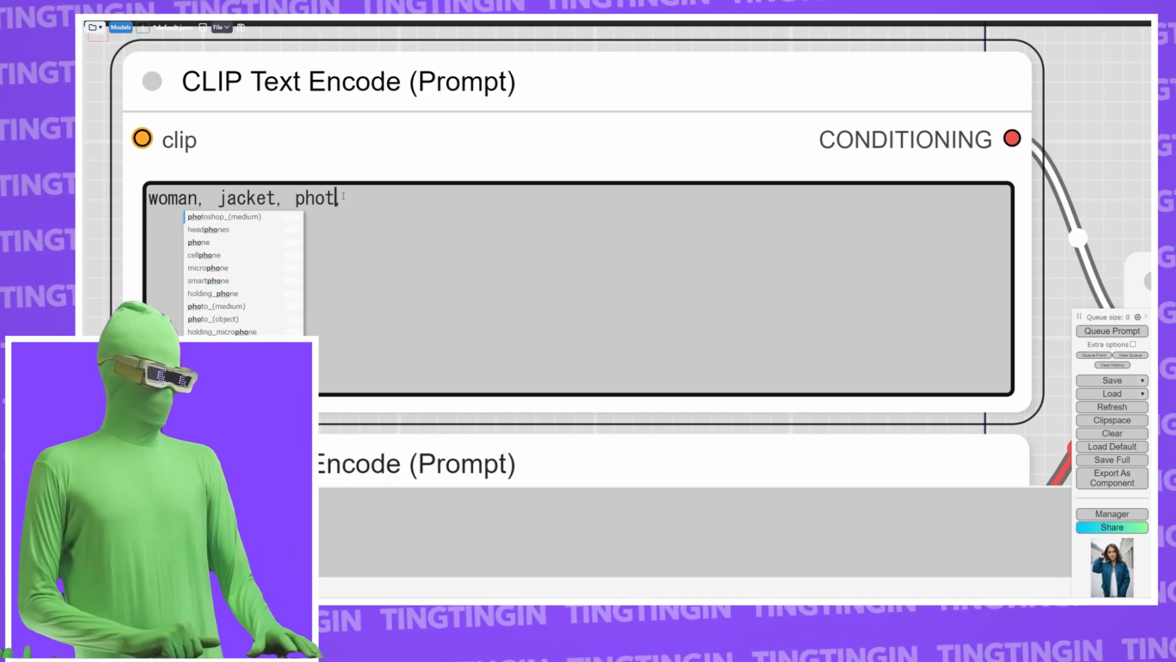
type("o")
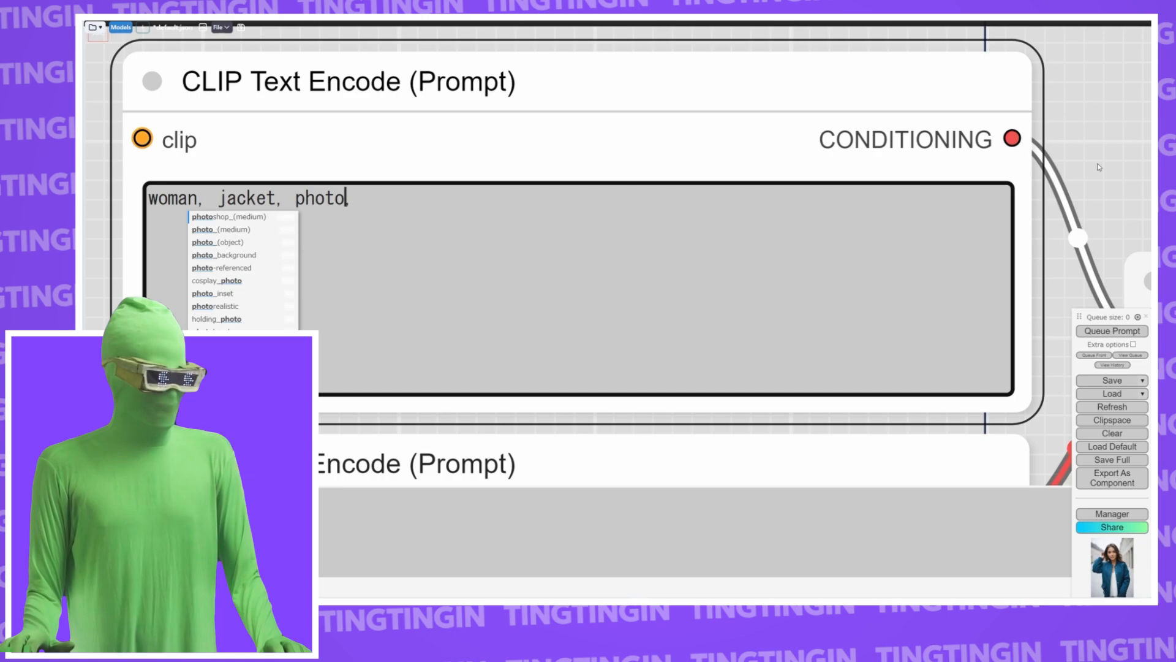
type(",")
left_click(1090, 164)
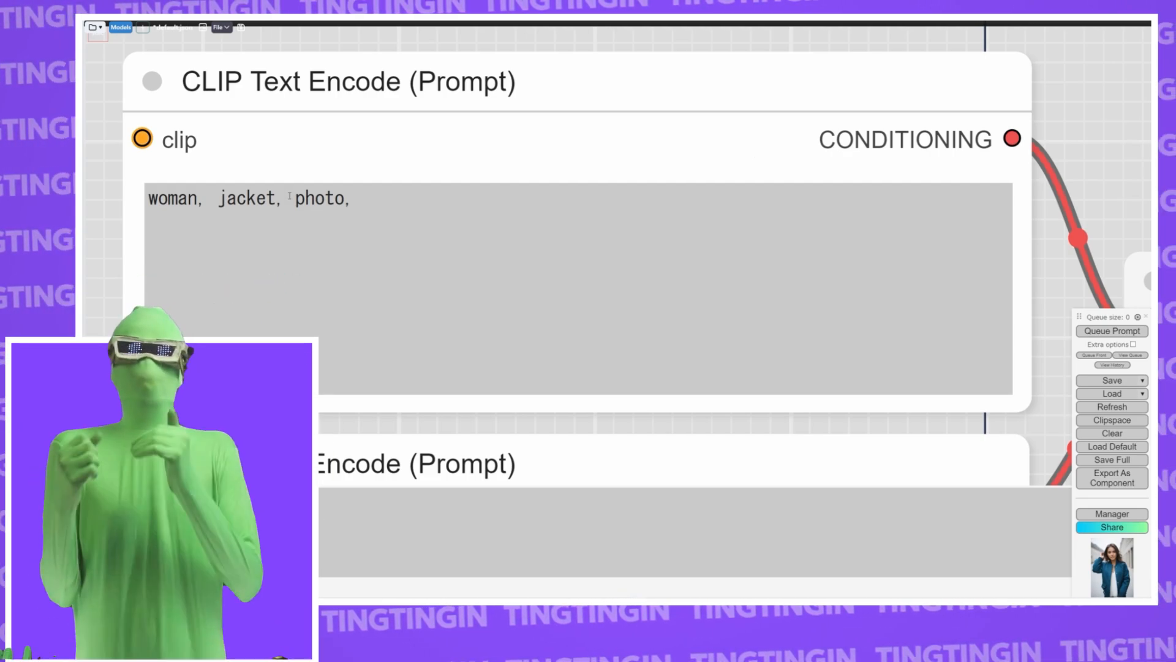
- Generate the image with "photo," in the positive prompt and compare the enlarged result with the previous image
left_click_drag(297, 196, 390, 193)
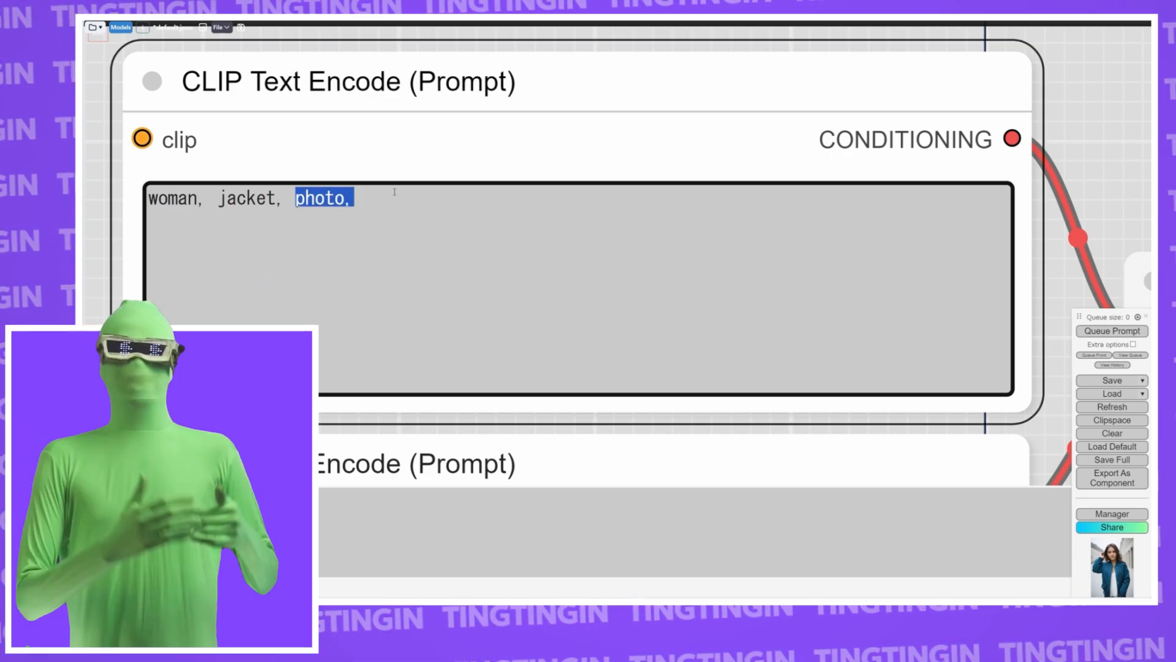
scroll(492, 177, "down", 3)
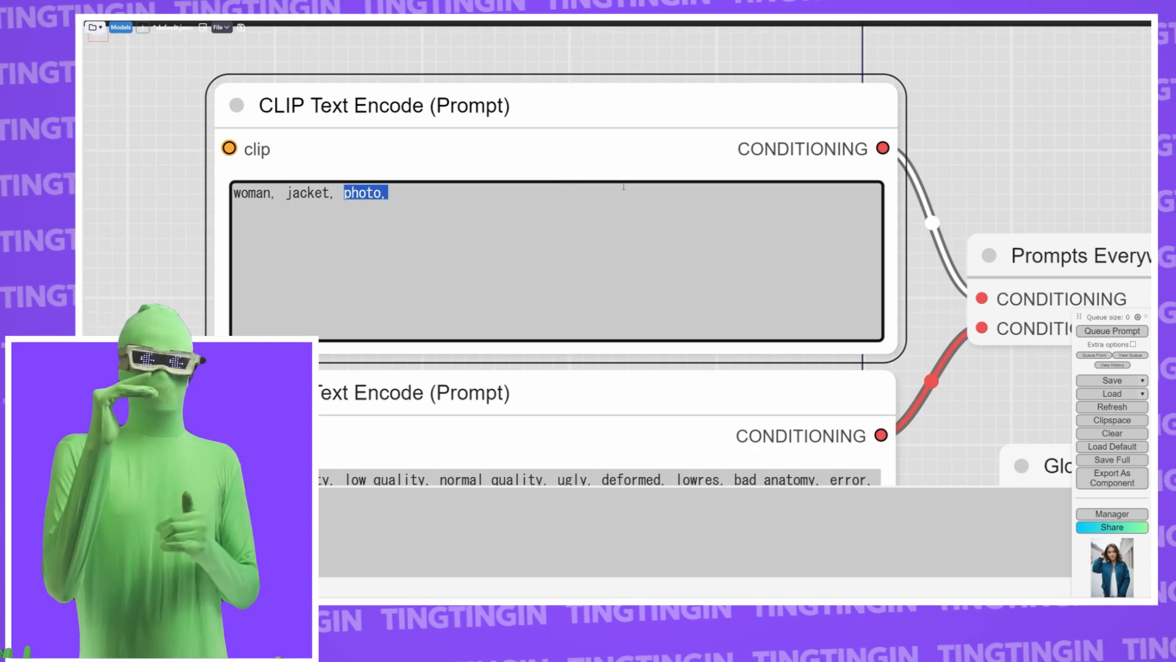
scroll(379, 177, "up", 1)
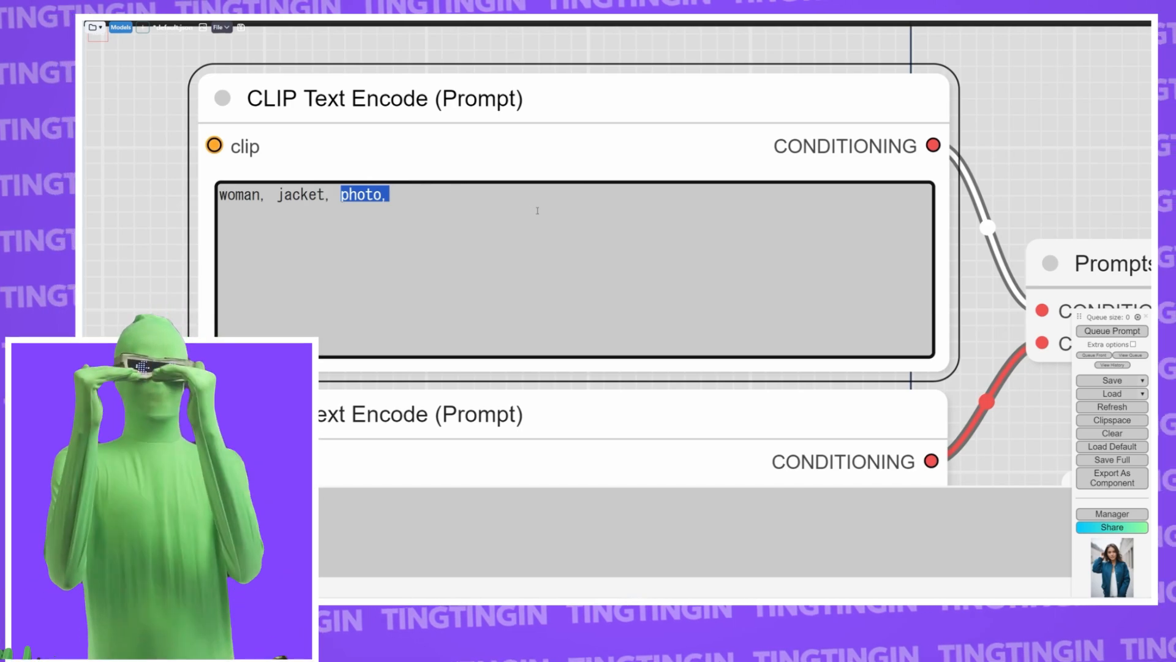
key("ctrl+Return")
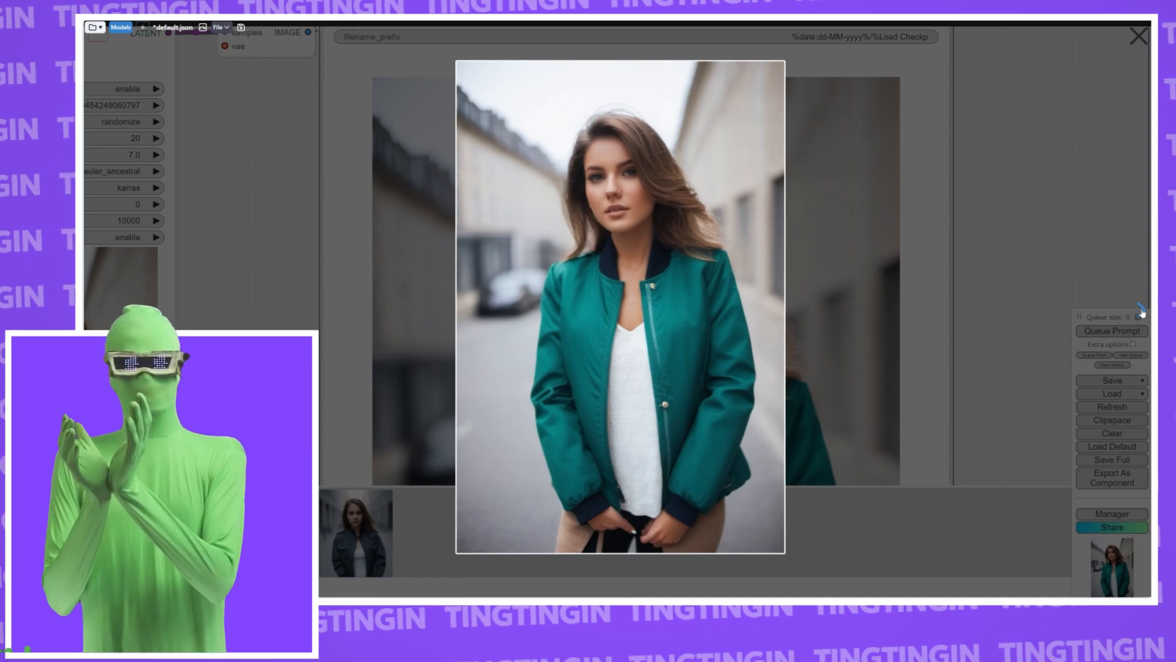
left_click(1142, 312)
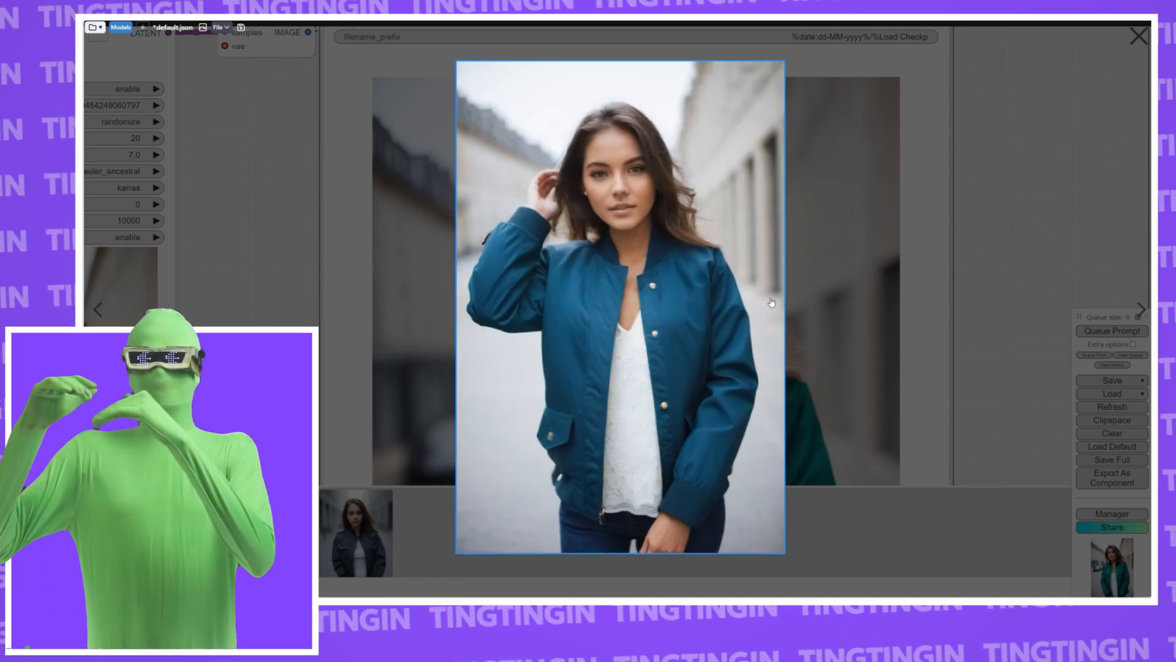
left_click(97, 309)
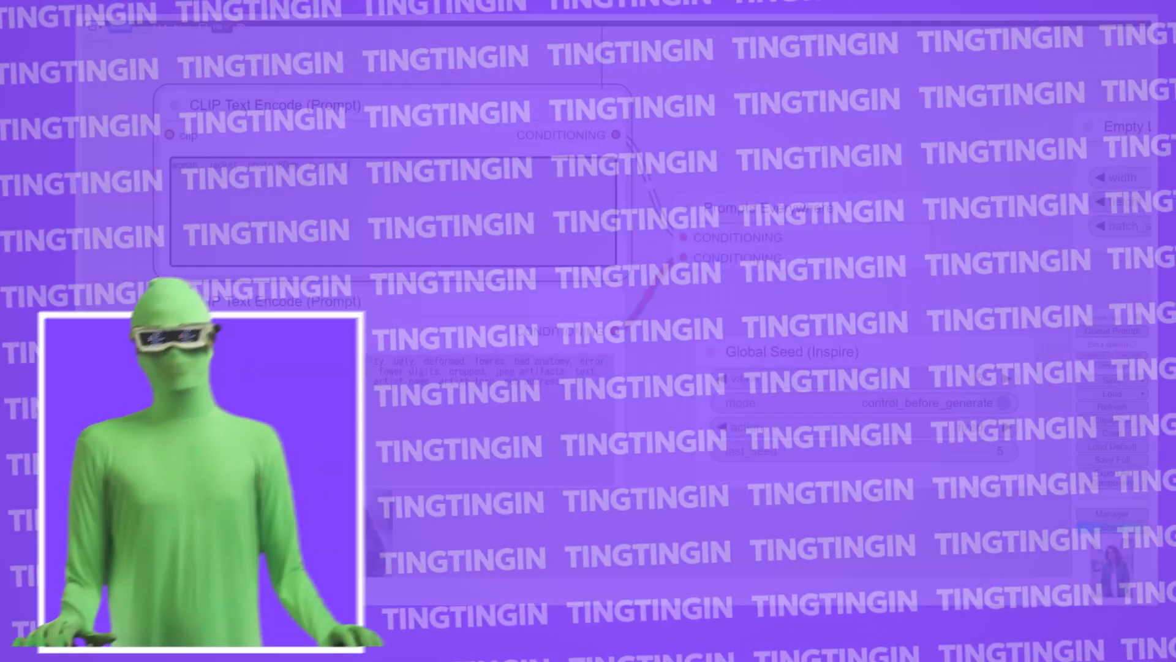
- Fill in the camera terms after "photo," in the positive prompt as "80mm, iso 400, f/1.4,"
key("BackSpace")
key("BackSpace")
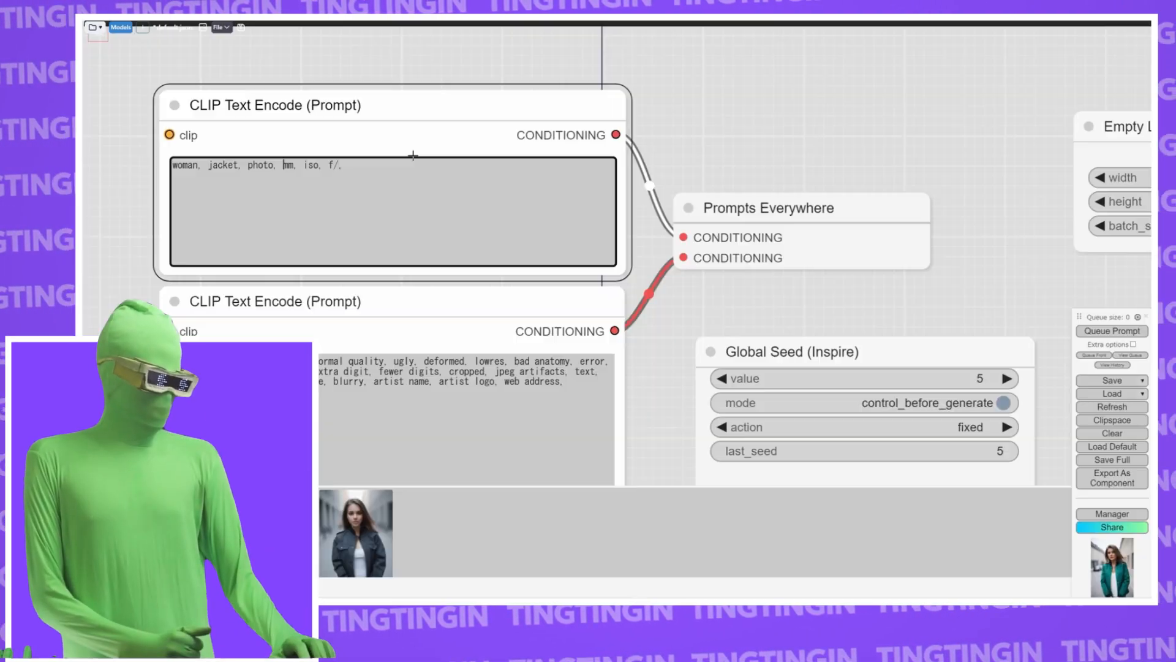
type("8")
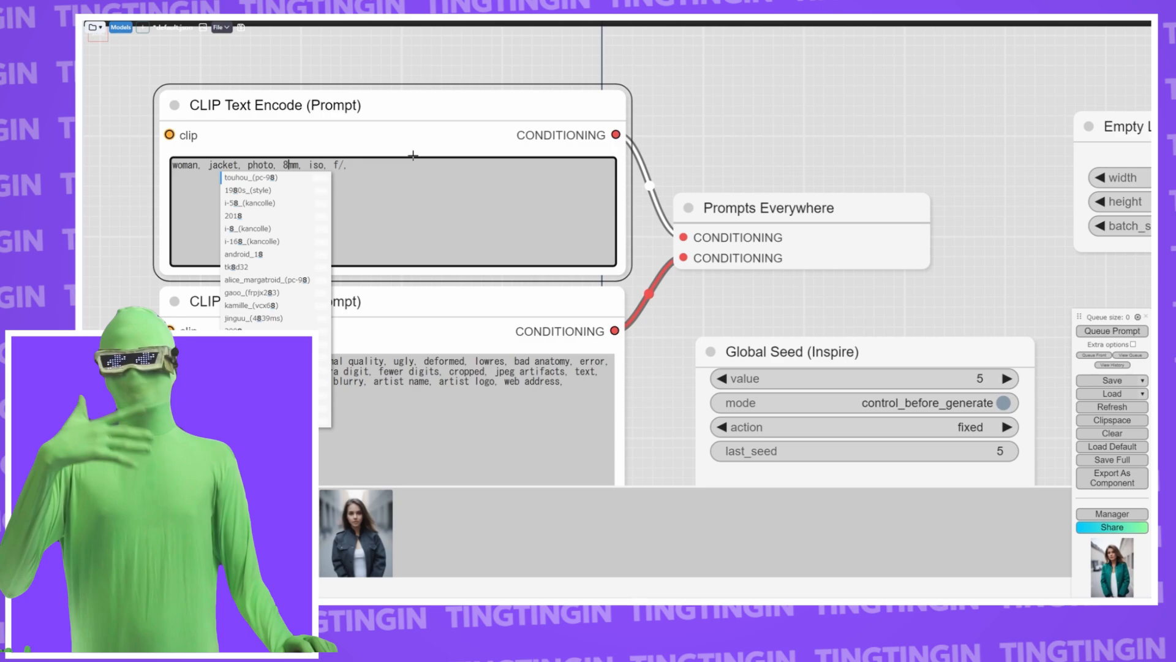
type("0")
left_click(342, 167)
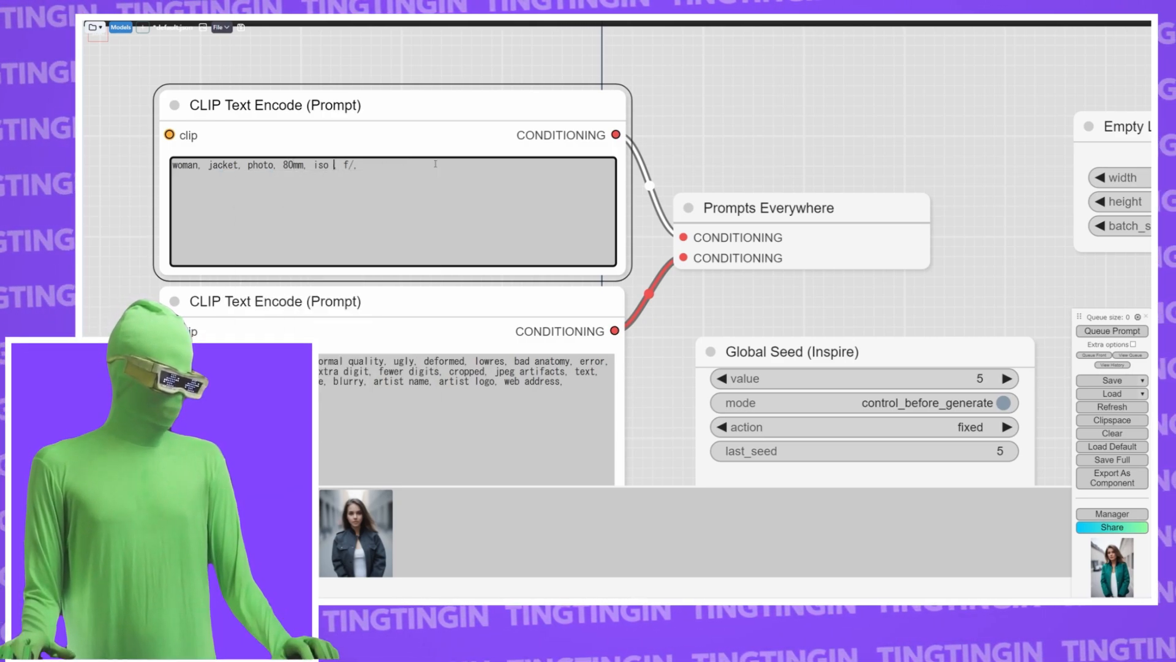
type("400, f/")
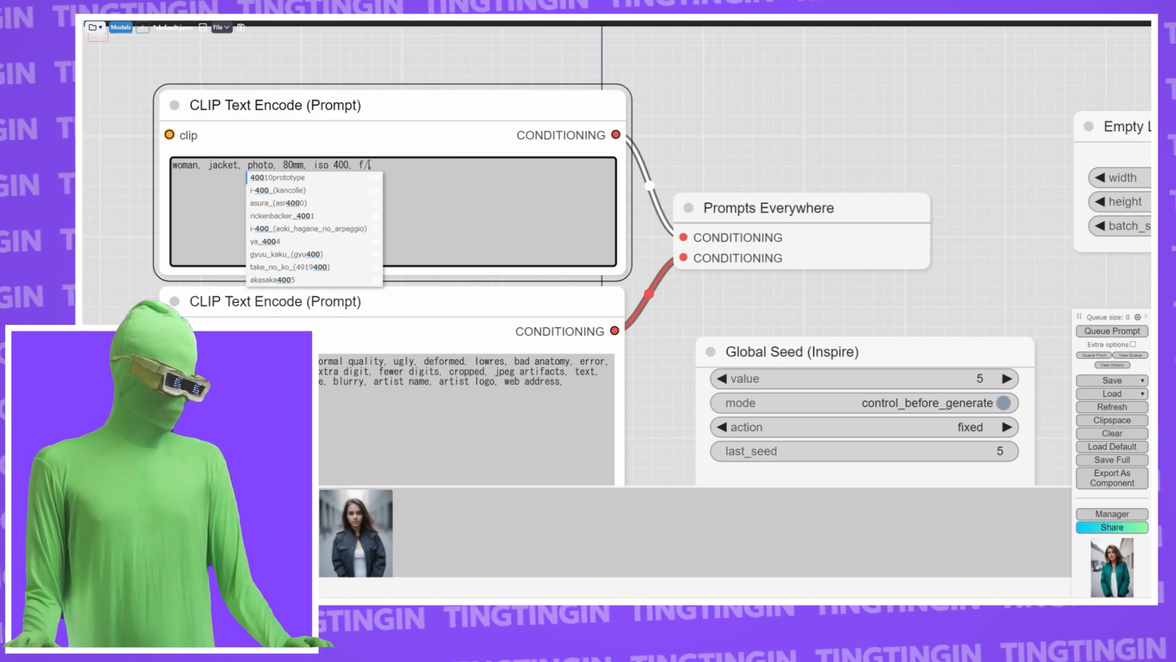
type("1.")
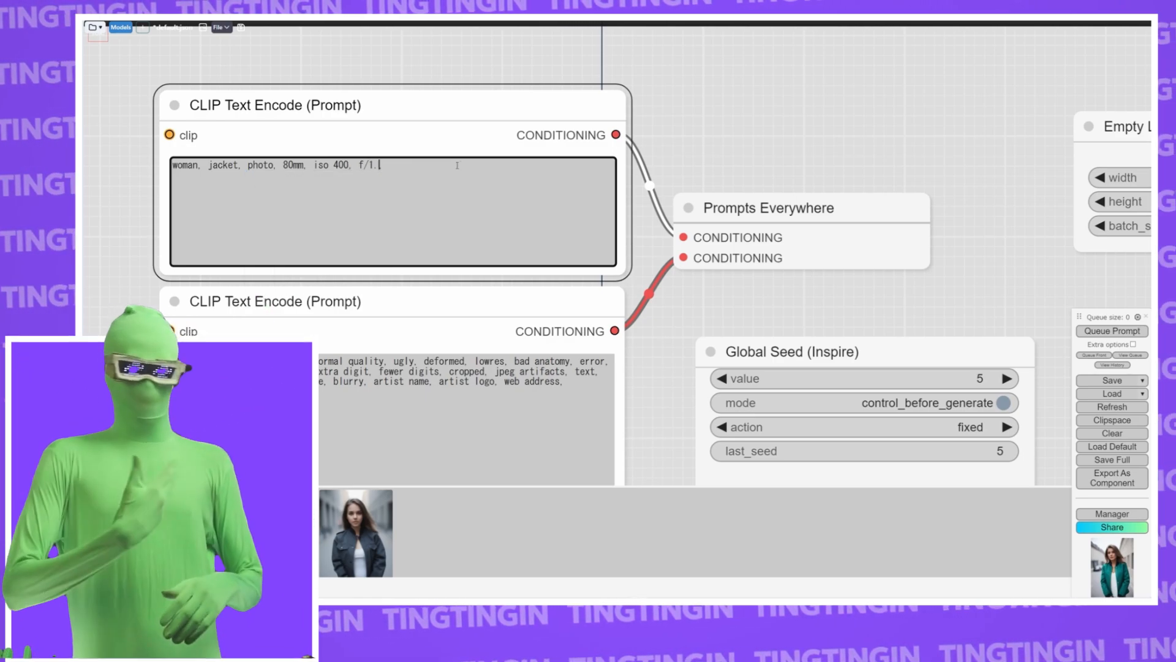
type("4,")
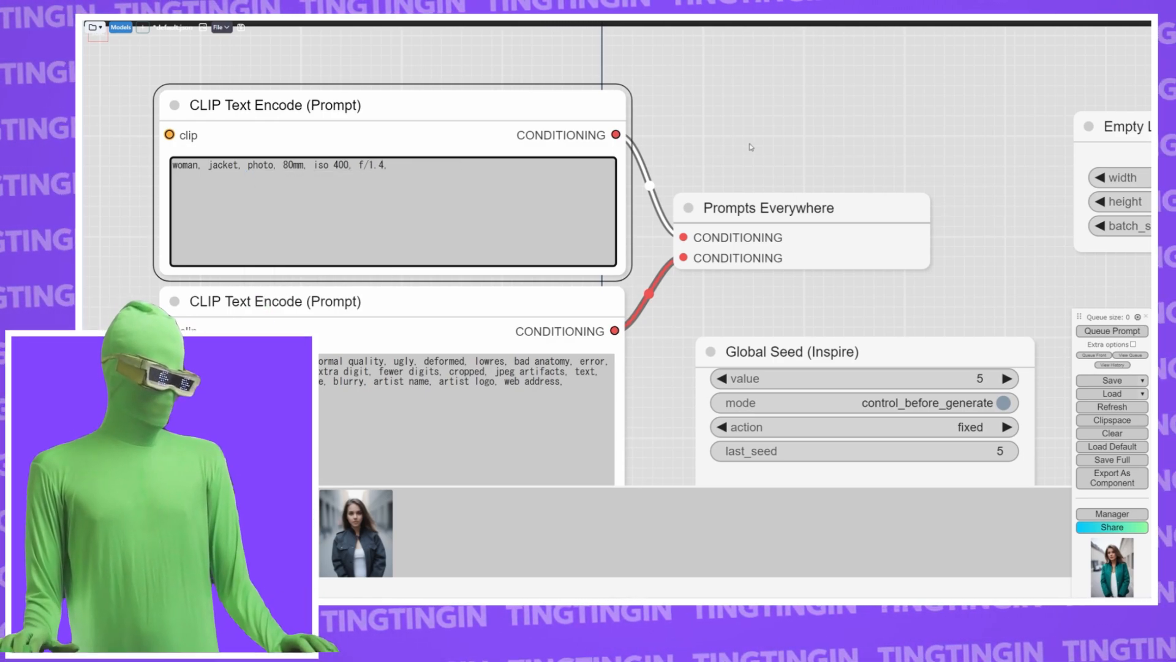
key("BackSpace")
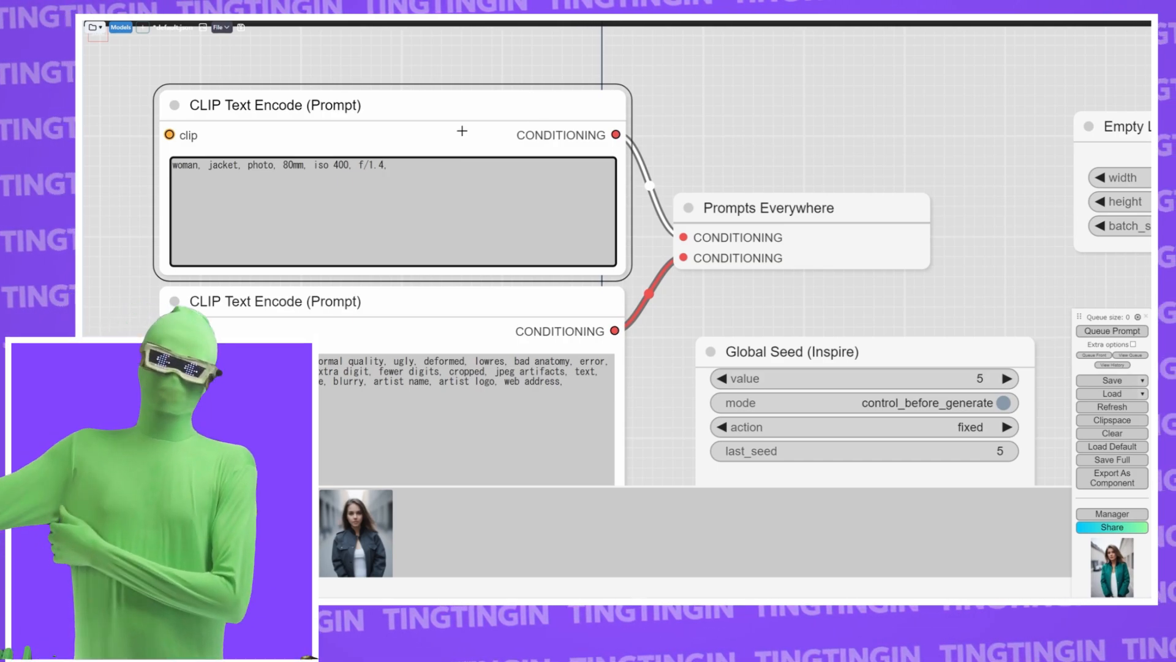
type(",")
left_click_drag(274, 164, 410, 158)
left_click(708, 146)
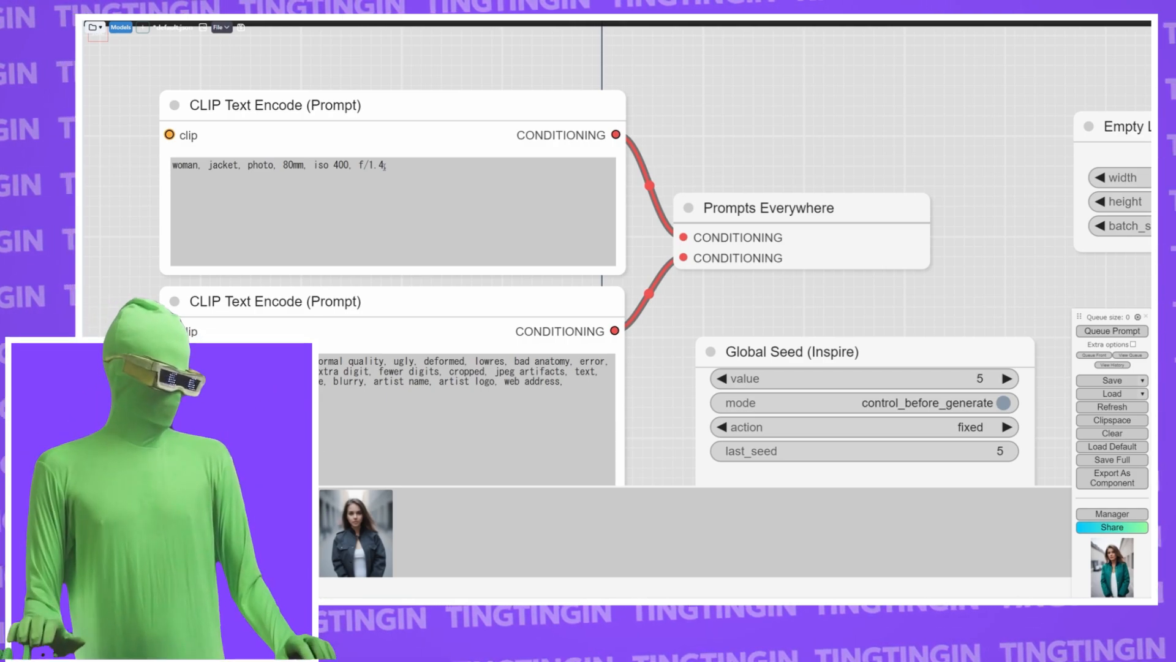
- Remove the 400 and 1.4 values from the positive prompt's camera terms, leaving "80mm, iso, f/,"
left_click_drag(349, 166, 365, 166)
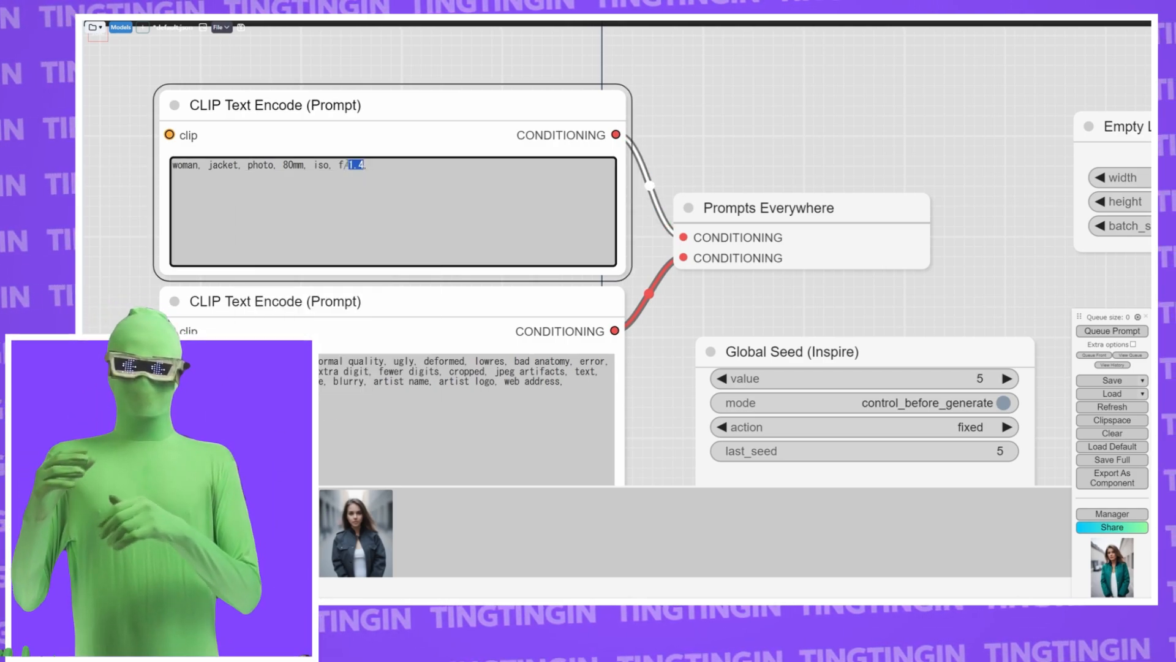
key("BackSpace")
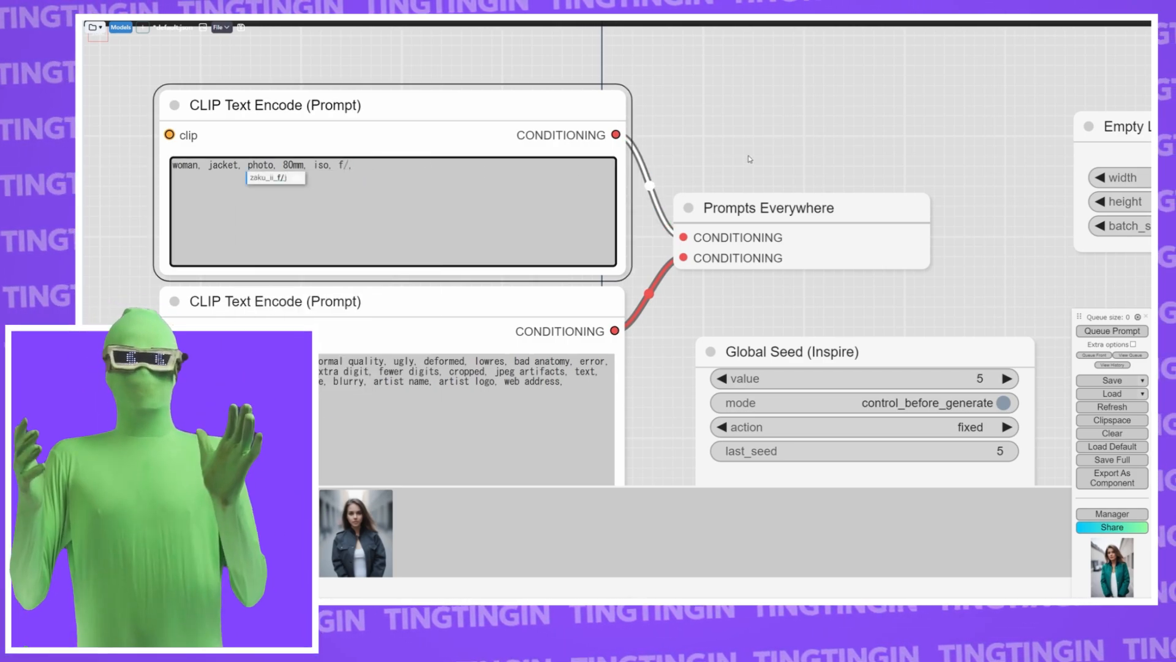
left_click(750, 159)
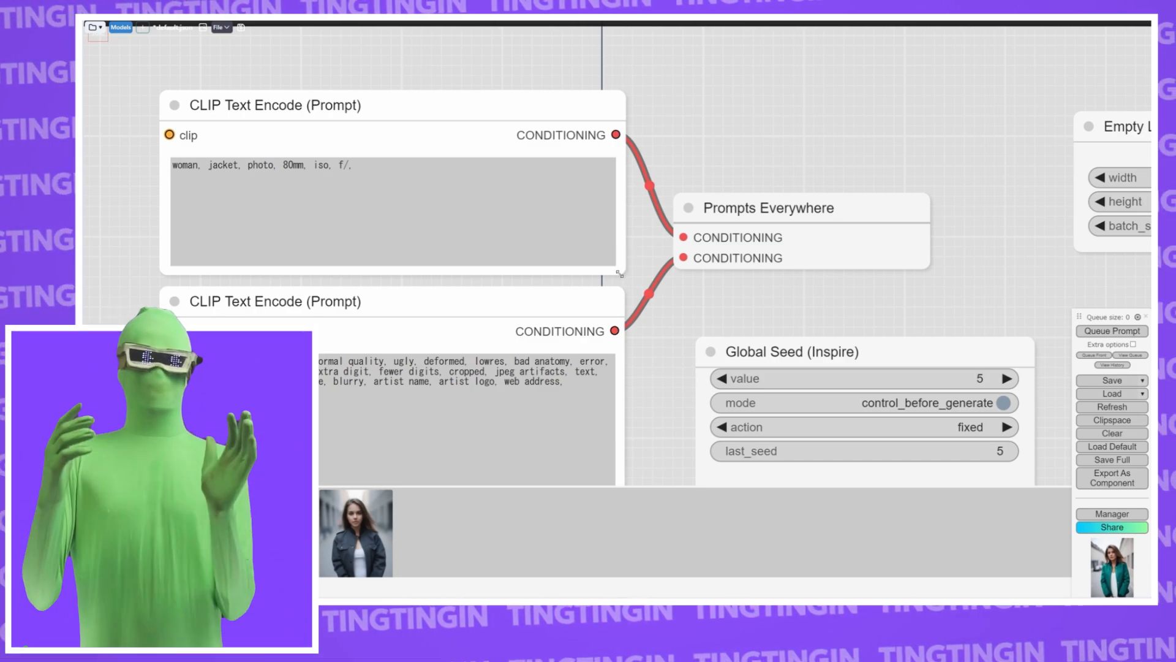
- Generate the image with "80mm, iso, f/," in the positive prompt and inspect the new result in the Save Image node
left_click_drag(619, 273, 622, 277)
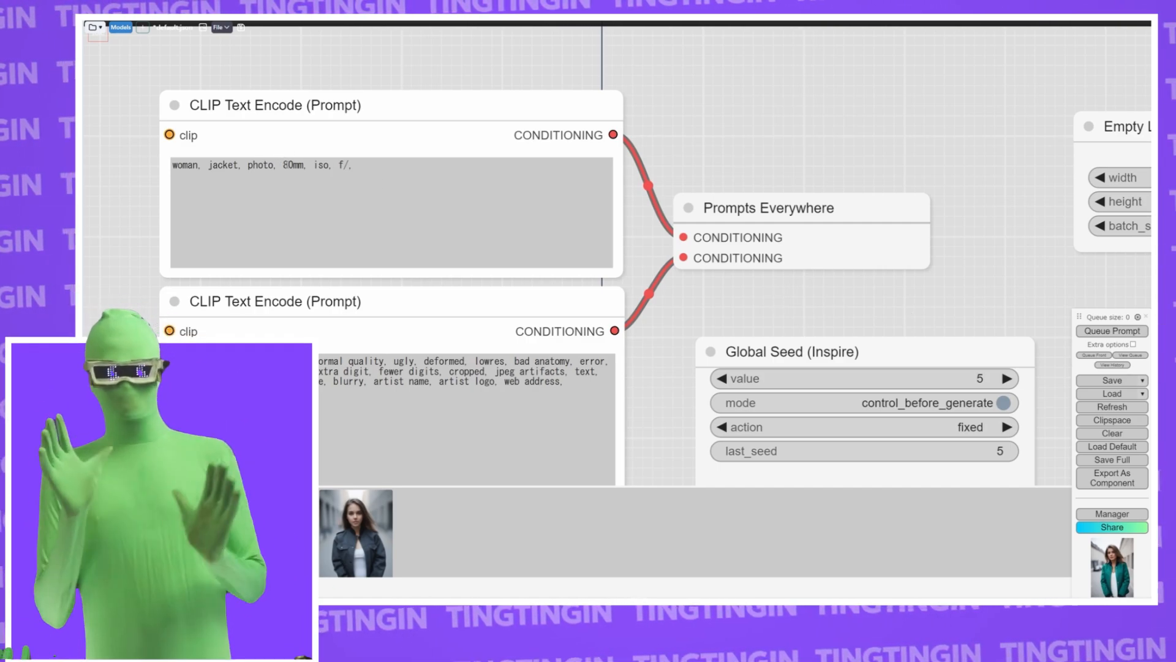
left_click_drag(283, 164, 294, 165)
left_click(338, 188)
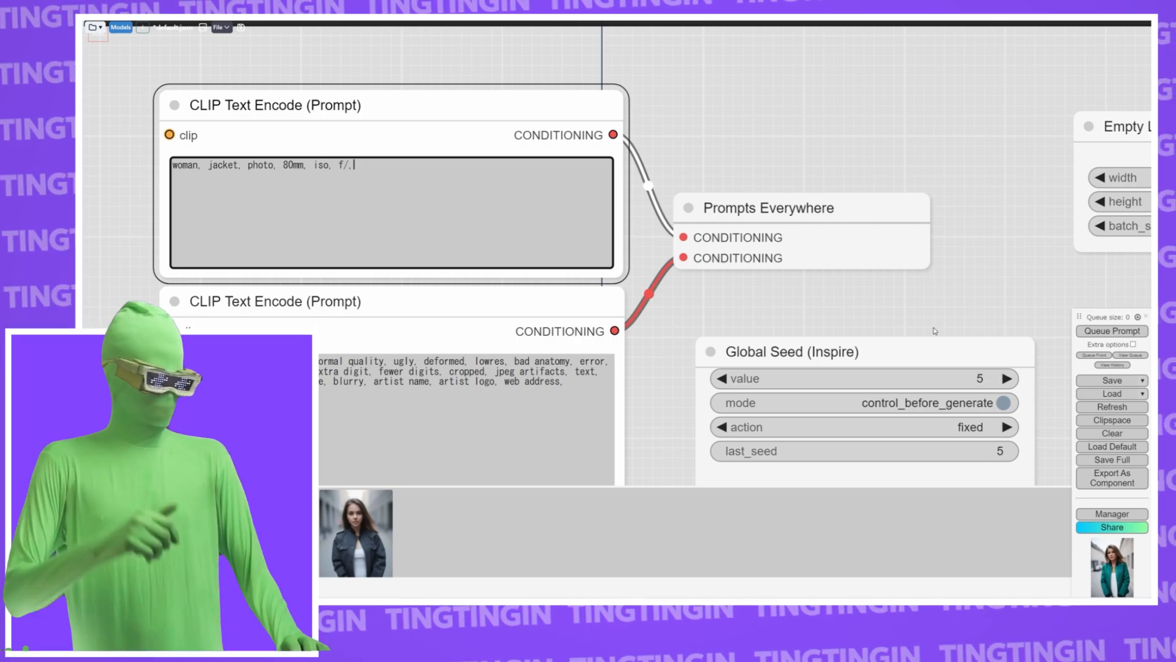
left_click(777, 302)
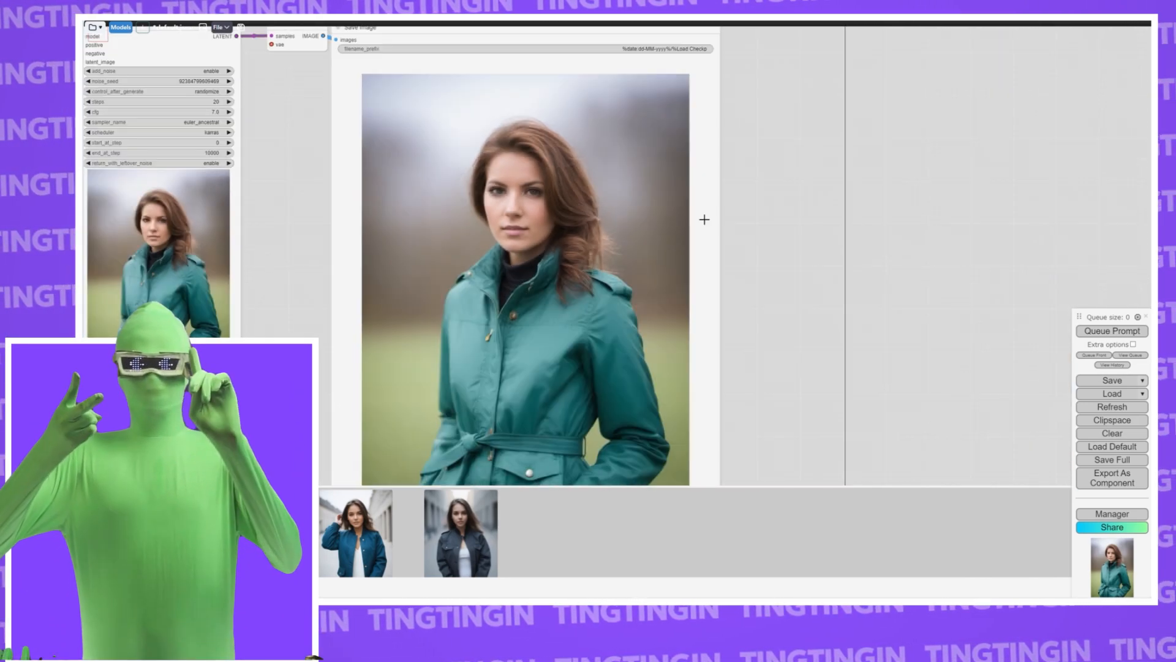
left_click_drag(811, 195, 900, 167)
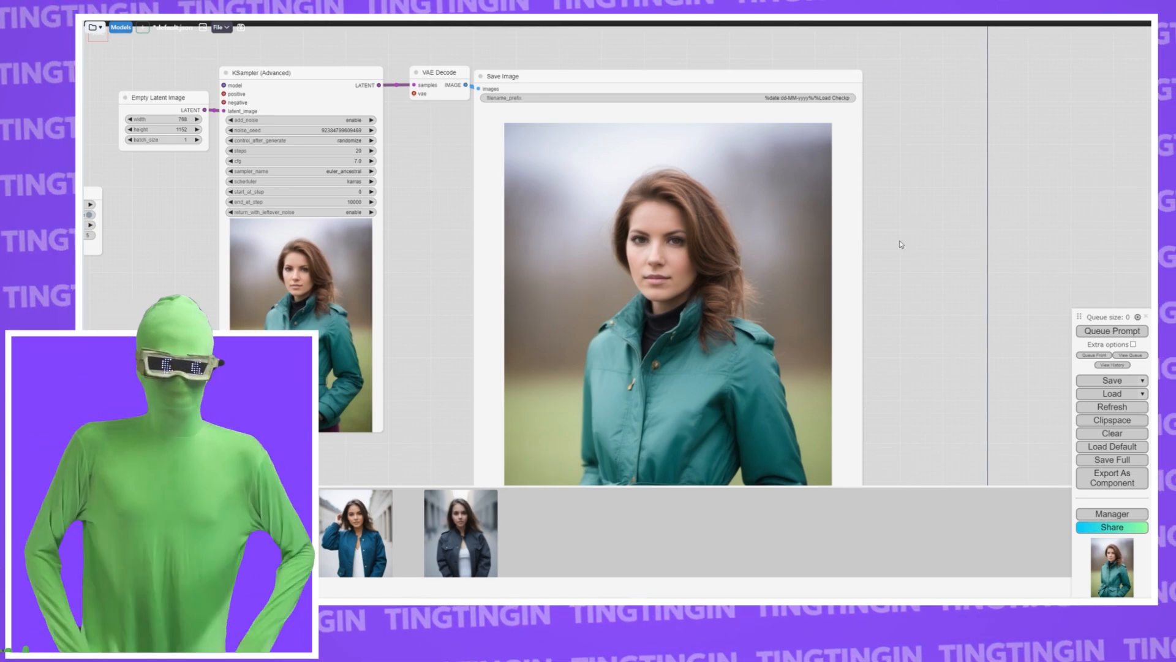
left_click_drag(902, 293, 822, 229)
scroll(805, 191, "down", 2)
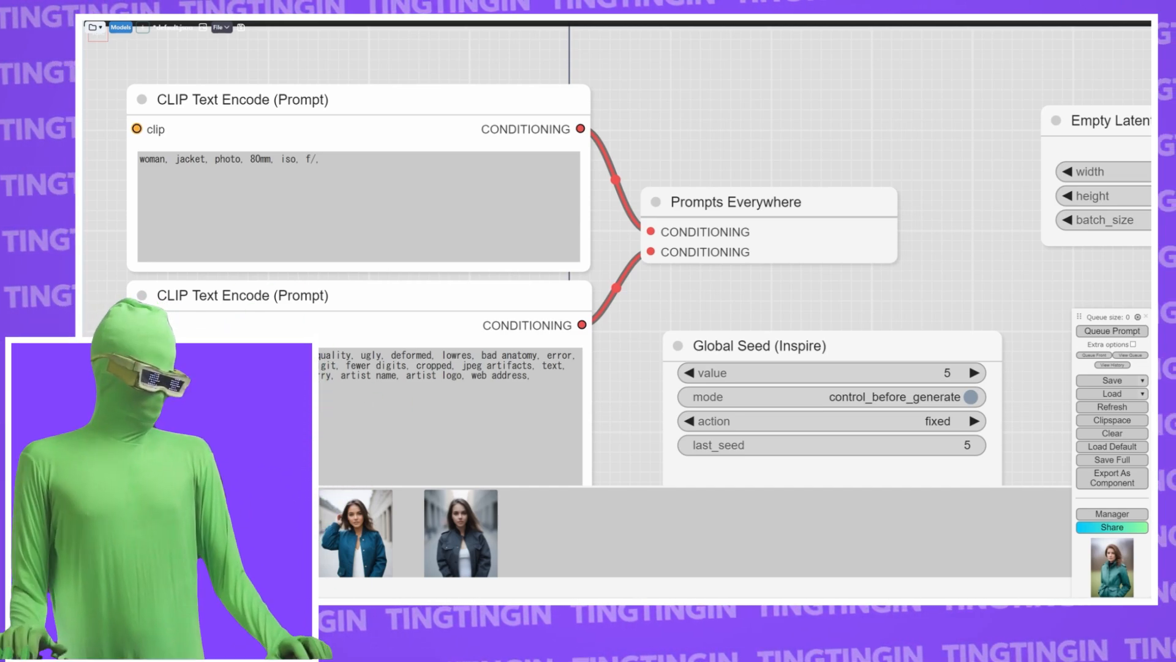
- Paste the copied text at the start of the negative prompt, ahead of its existing quality terms
left_click(140, 355)
key("ctrl+v")
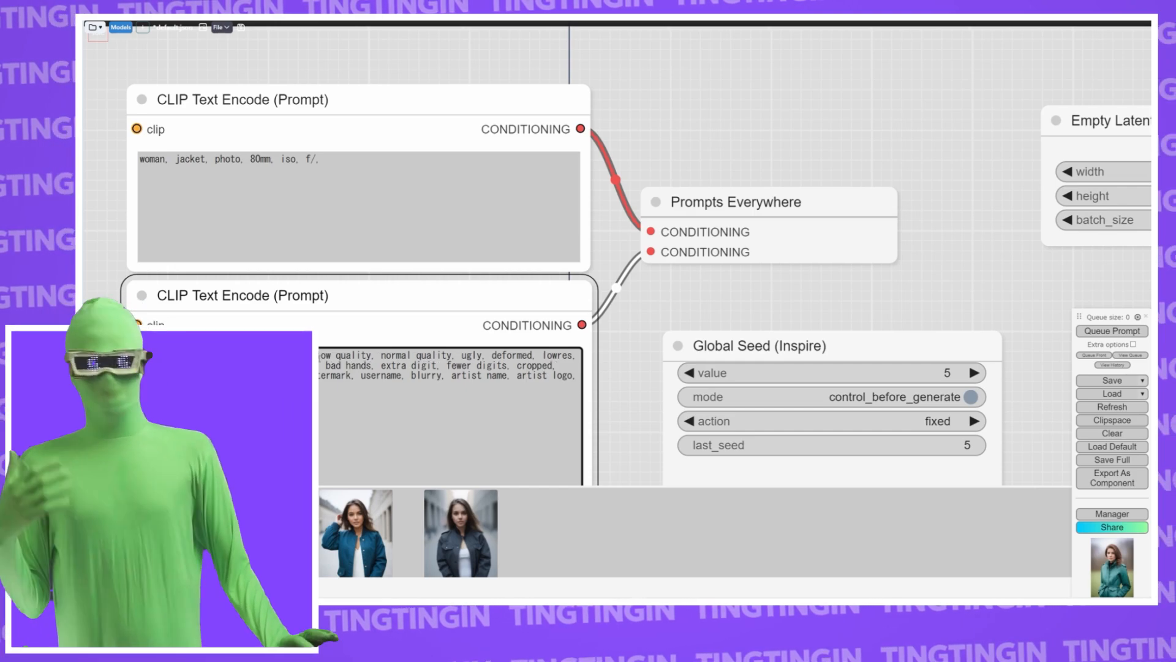
left_click(808, 316)
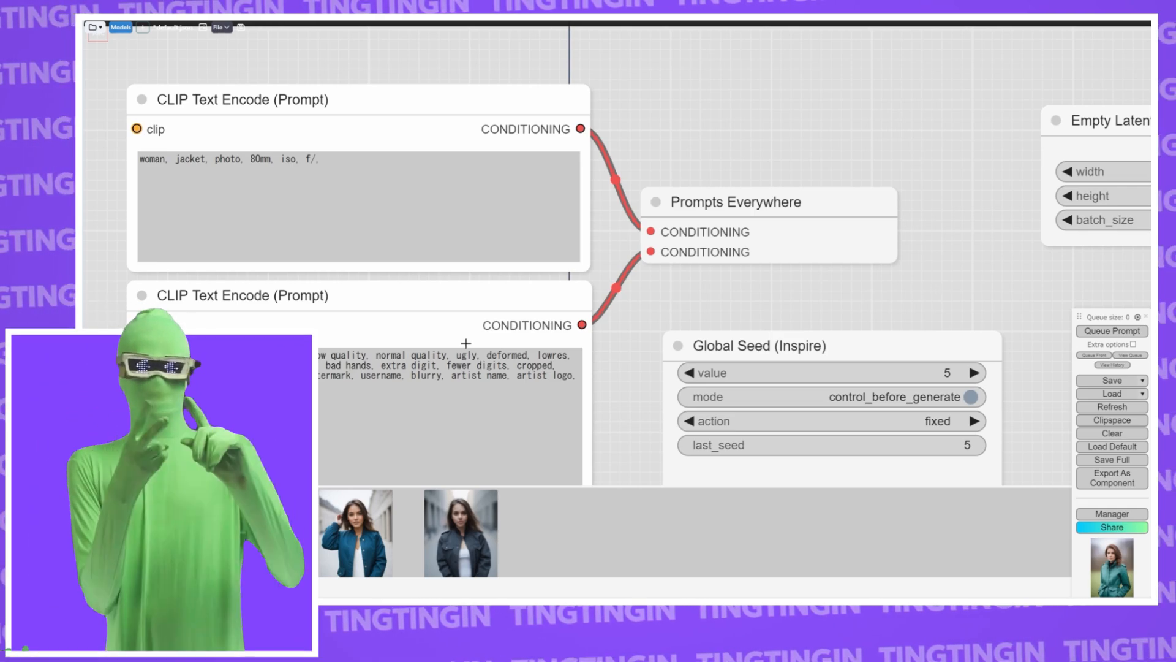
- Generate the image with "3d, anime, cartoon," leading the negative prompt and inspect the result in the Save Image node
scroll(107, 332, "up", 4)
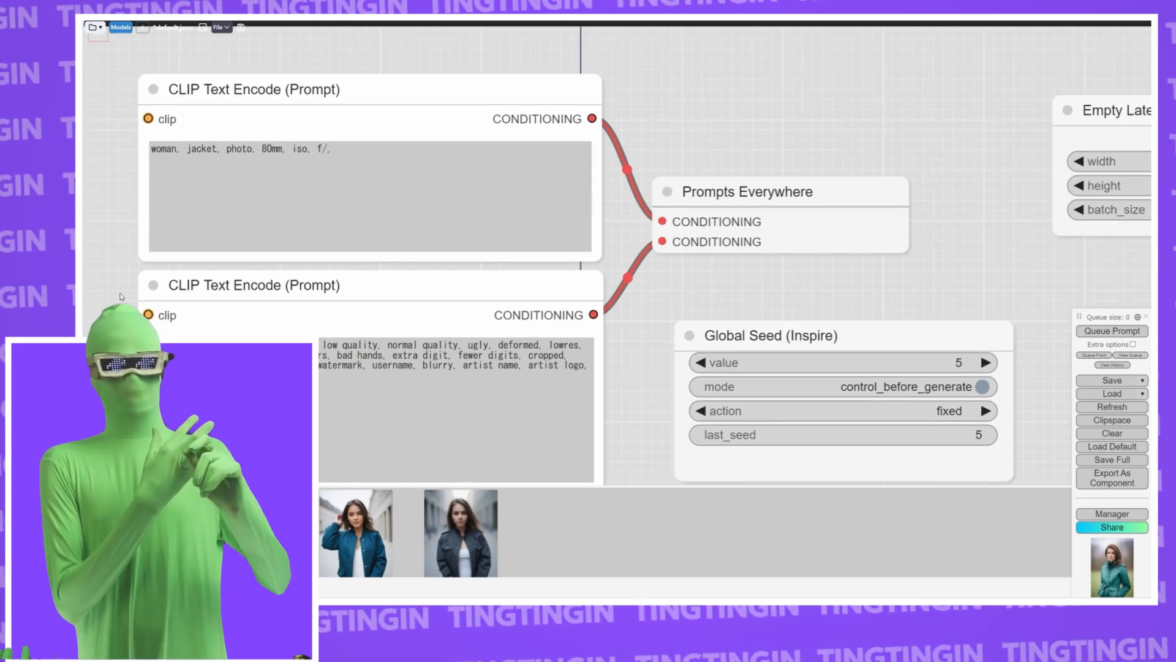
left_click_drag(130, 250, 129, 200)
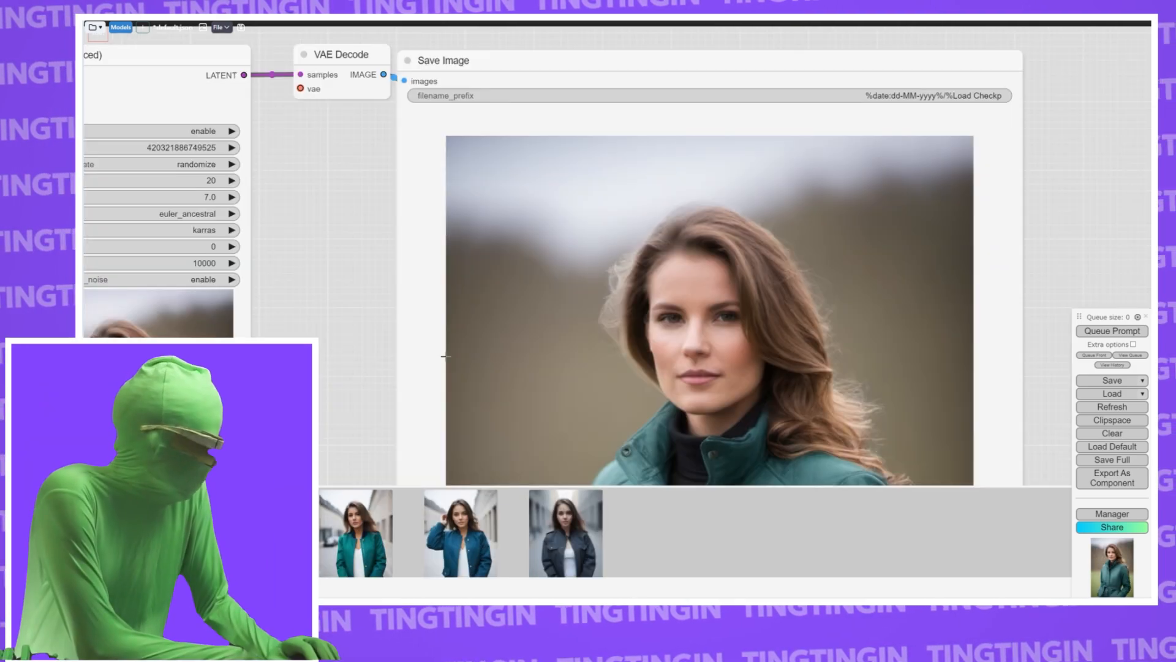
scroll(595, 361, "down", 1)
left_click_drag(1065, 386, 837, 247)
scroll(820, 204, "up", 1)
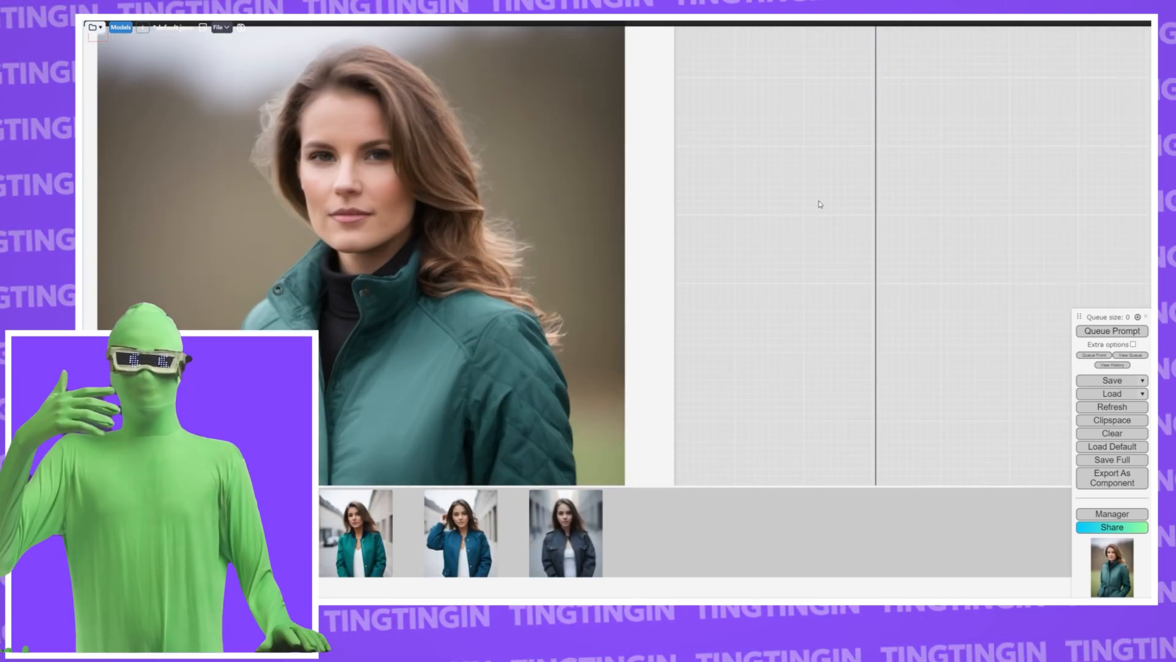
scroll(820, 204, "up", 1)
left_click_drag(820, 204, 970, 298)
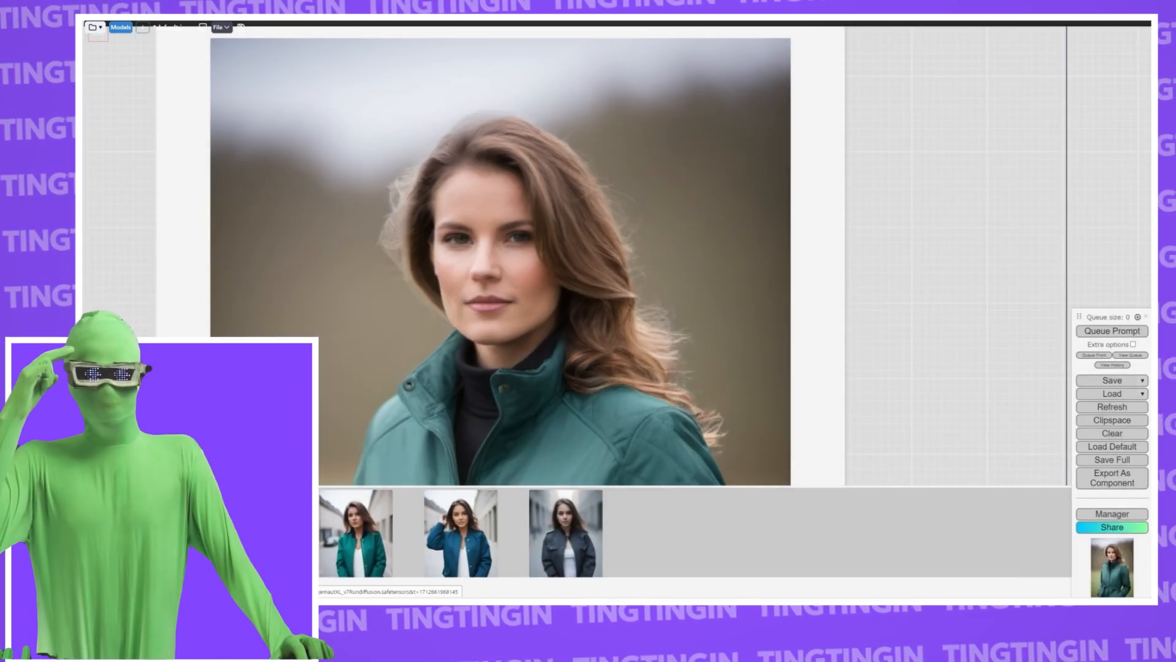
- Open the newest image full size in the image feed and compare it with the adjacent result
left_click(250, 533)
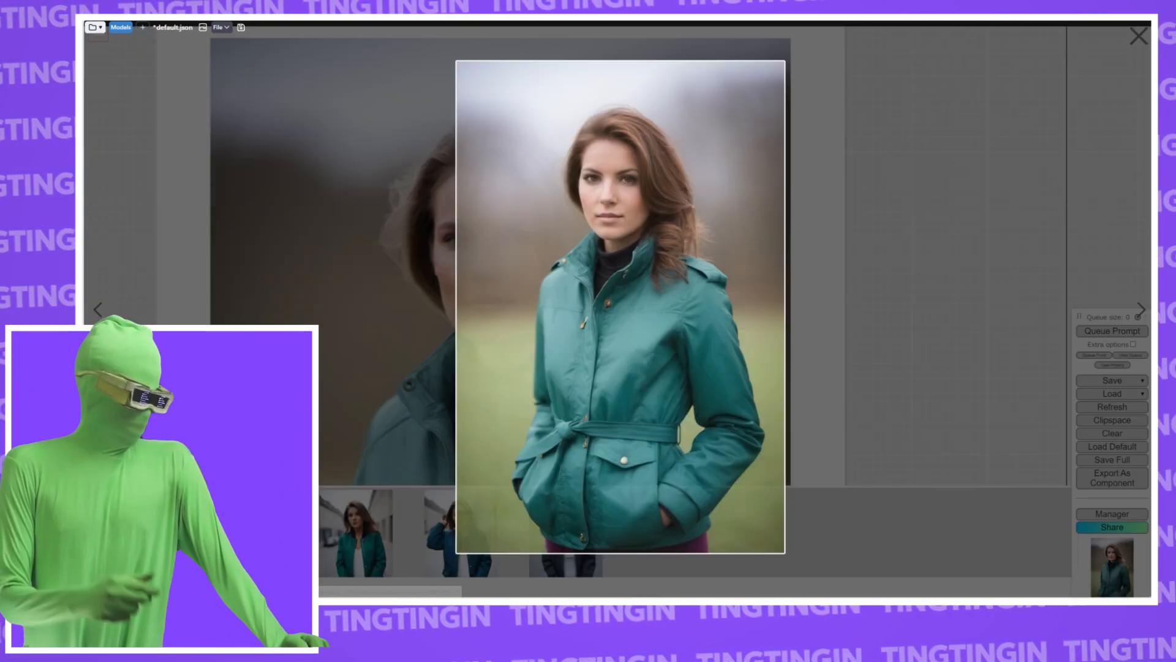
left_click(97, 315)
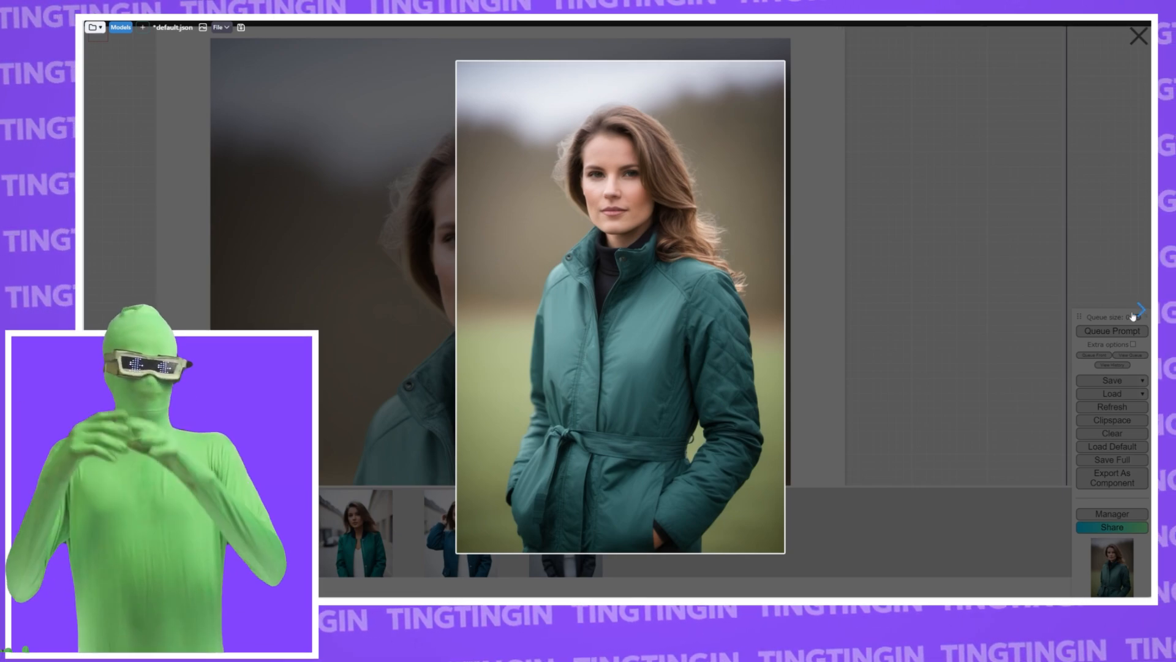
left_click(1134, 312)
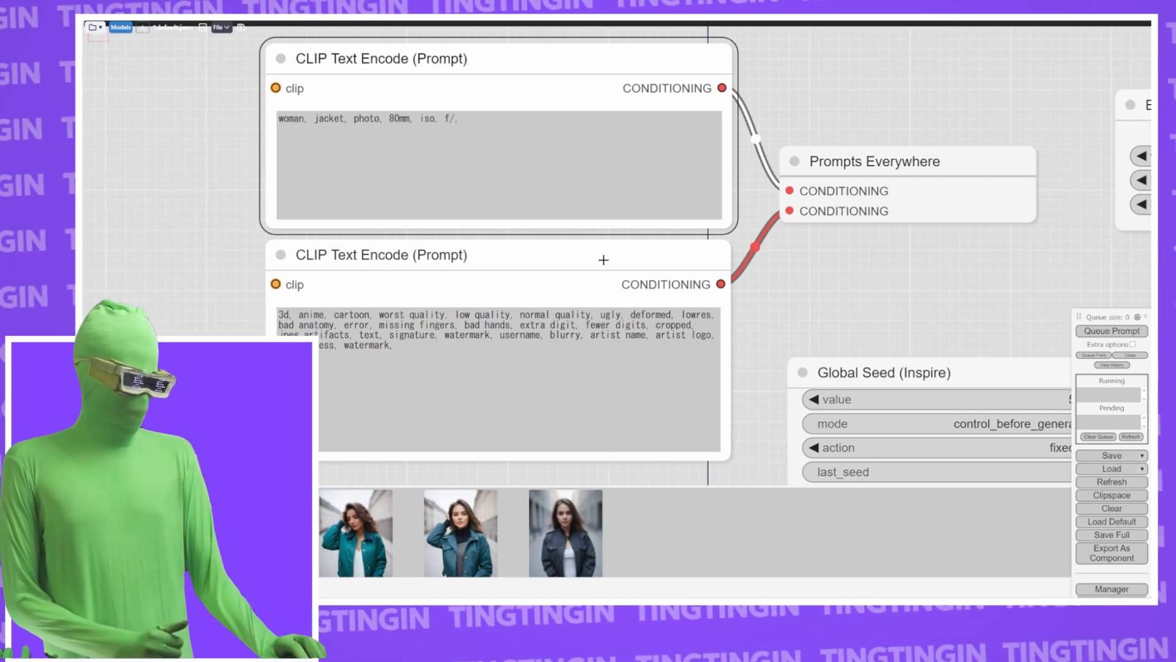
- Open the dark-jacket image full size, browse through the neighbouring feed images for comparison, and close the viewer
left_click(597, 513)
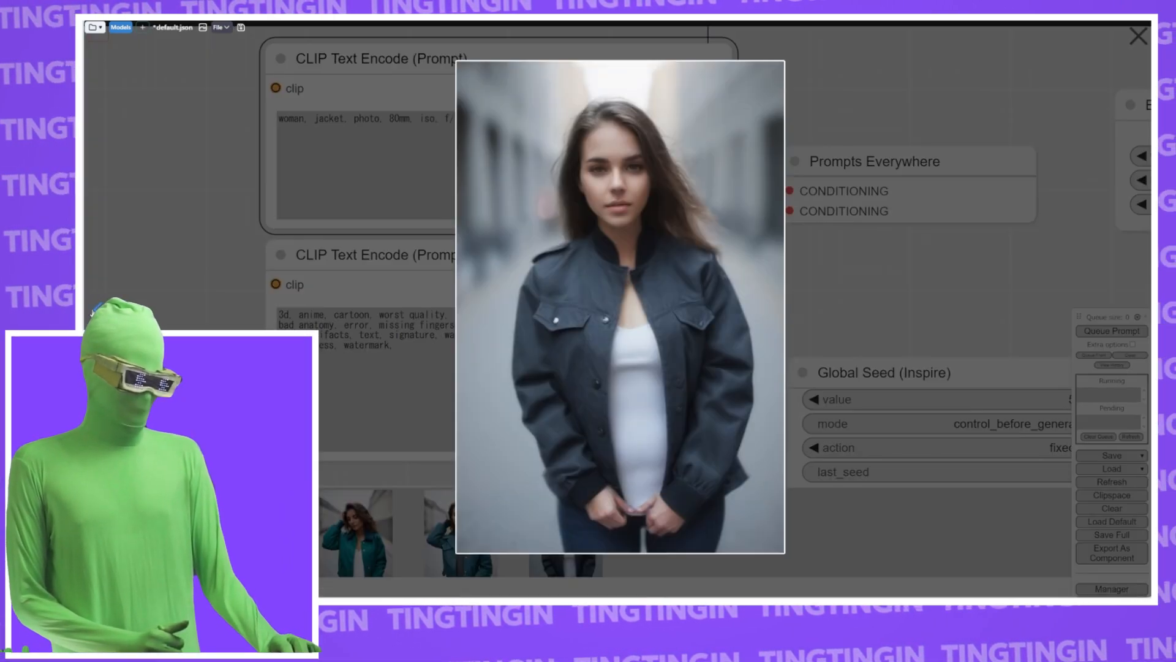
key("Left")
key("Left")
key("Left")
key("Left")
left_click(177, 277)
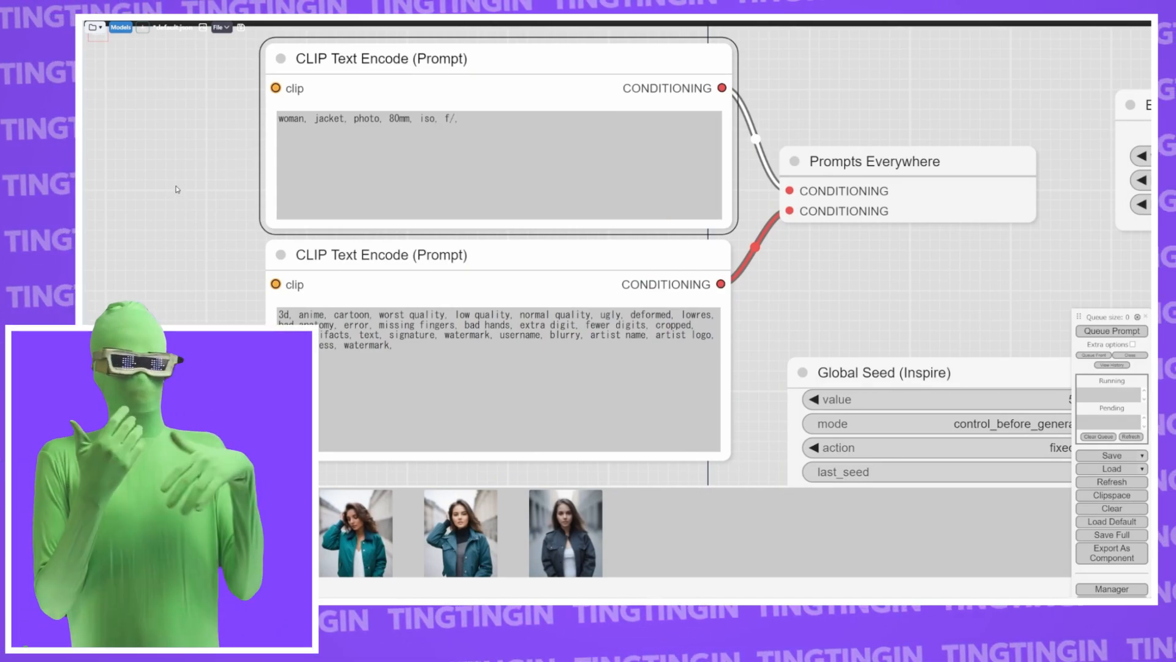
- Add "smile," to the end of the positive prompt, generate the image, and inspect the result up close
left_click(471, 120)
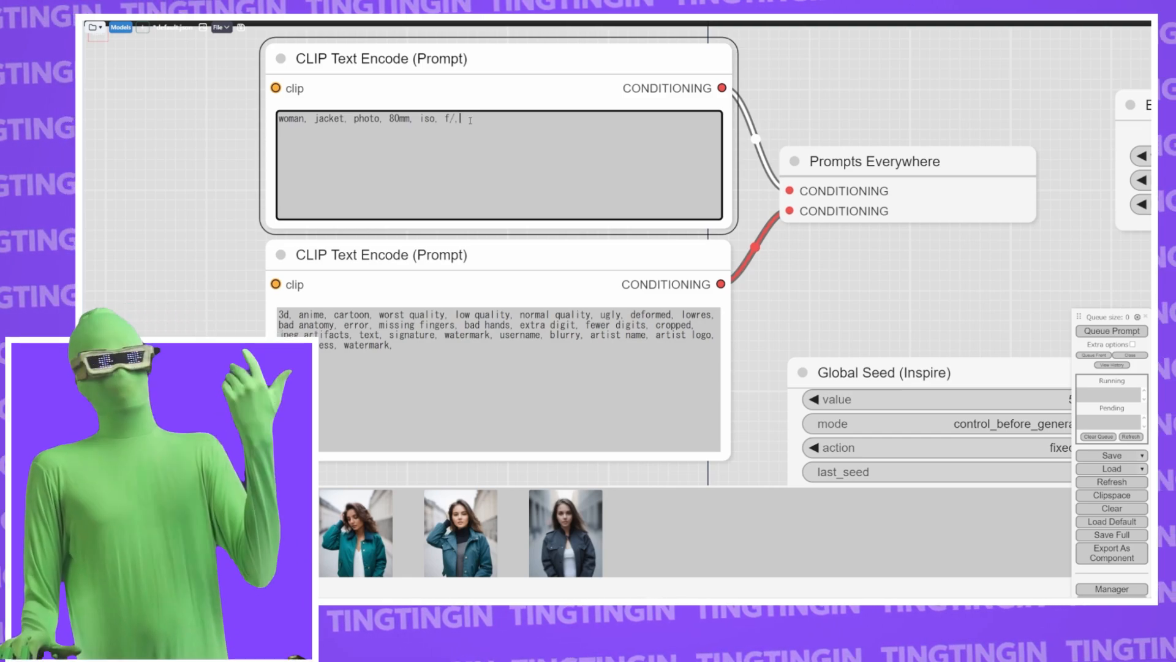
type("m")
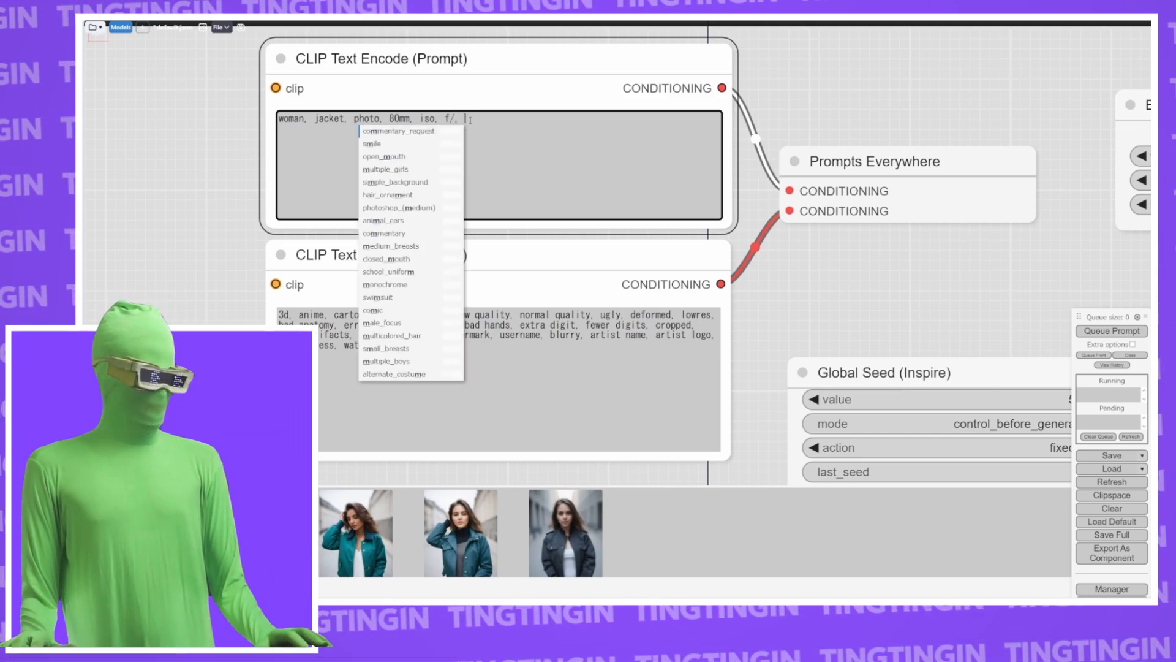
type("a")
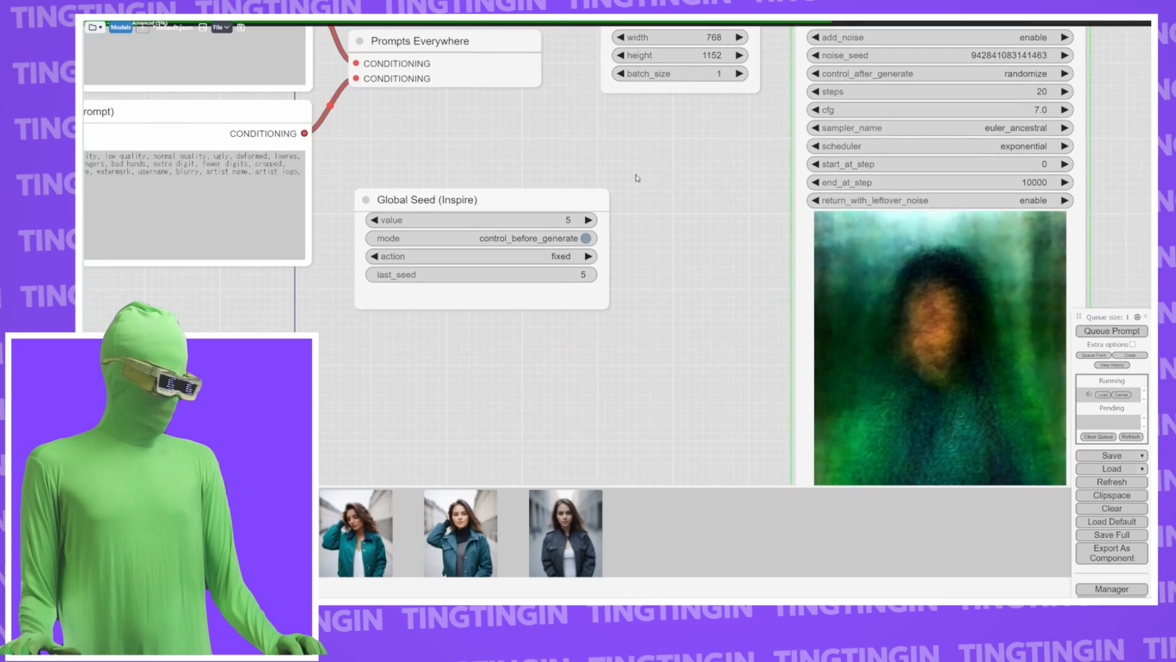
scroll(668, 178, "down", 3)
left_click_drag(637, 179, 443, 129)
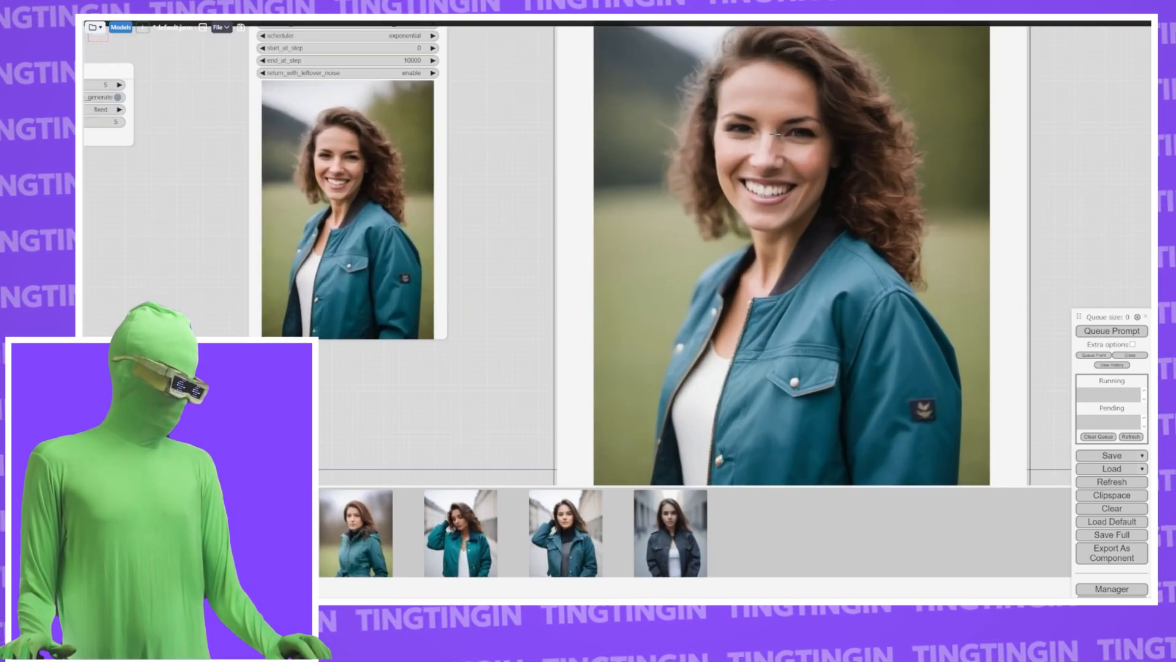
scroll(770, 165, "up", 4)
scroll(769, 165, "down", 4)
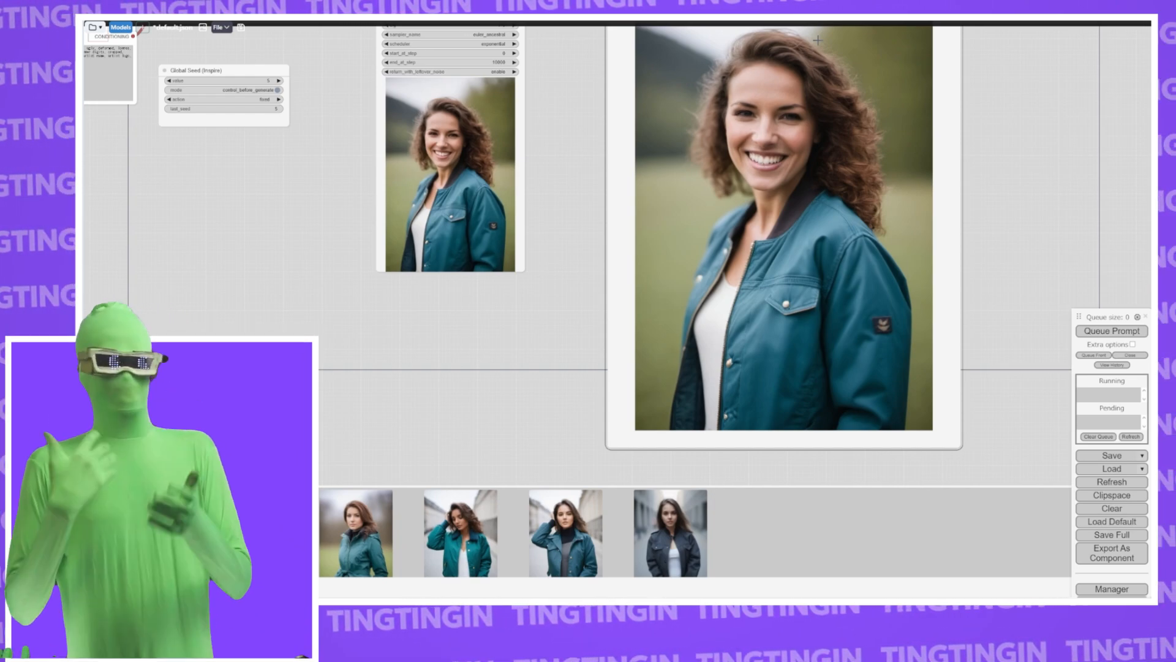
- Add "hand on head," after "smile," in the positive prompt, generate the image, and examine the pose and face in the result
scroll(817, 40, "down", 9)
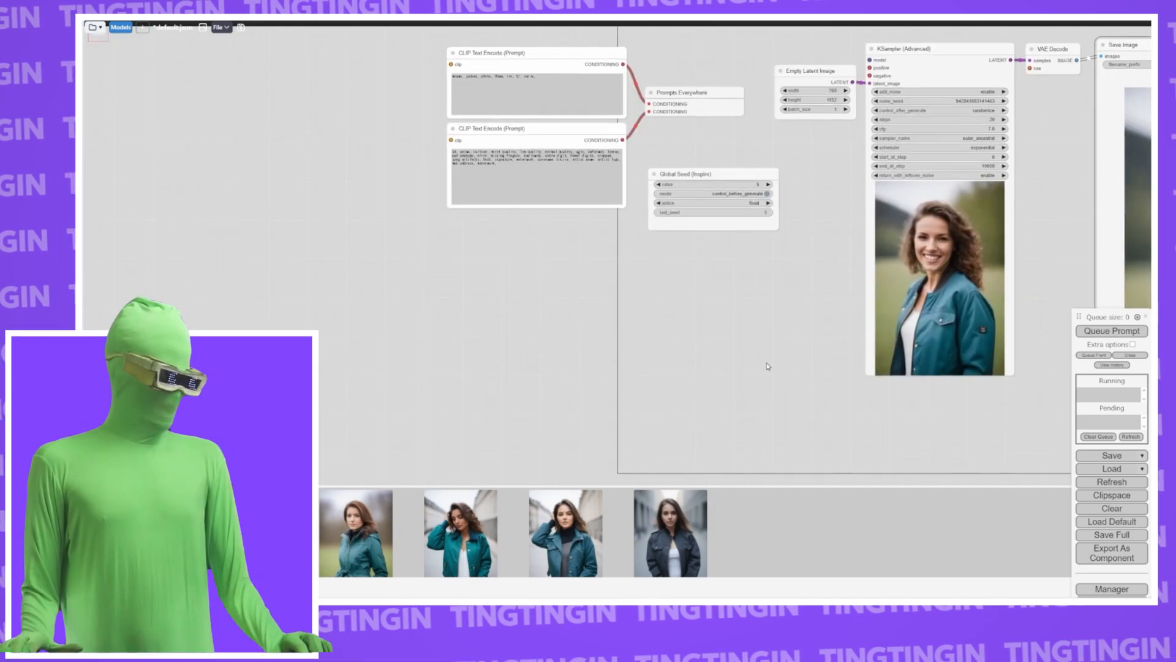
scroll(498, 392, "up", 6)
scroll(477, 214, "up", 3)
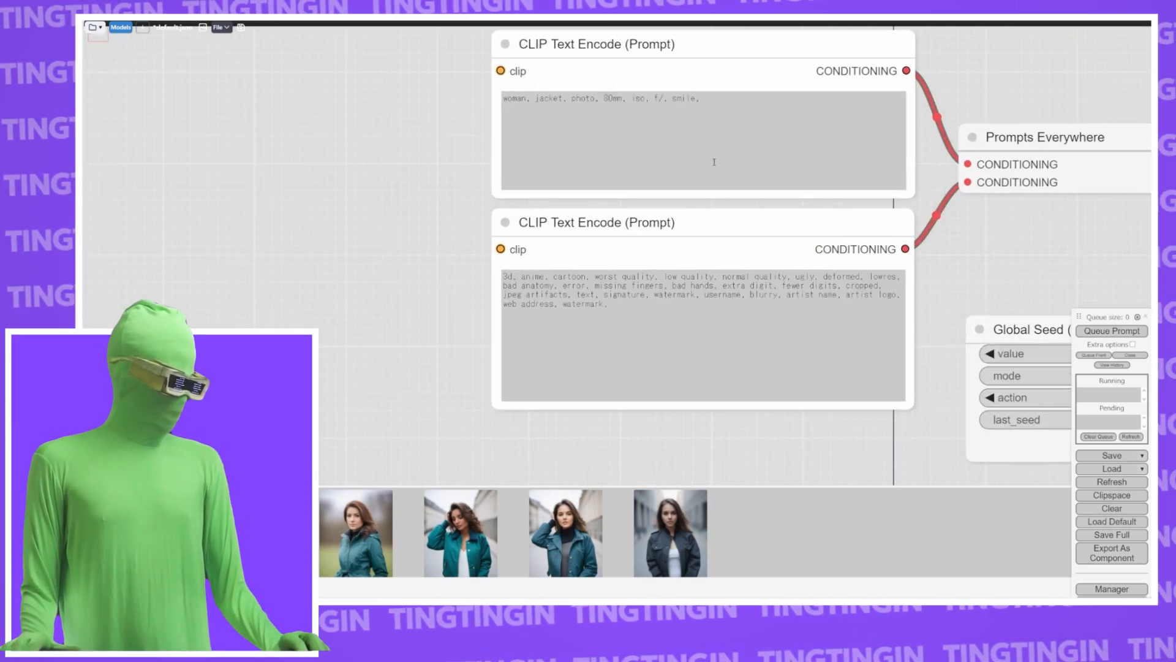
left_click(742, 123)
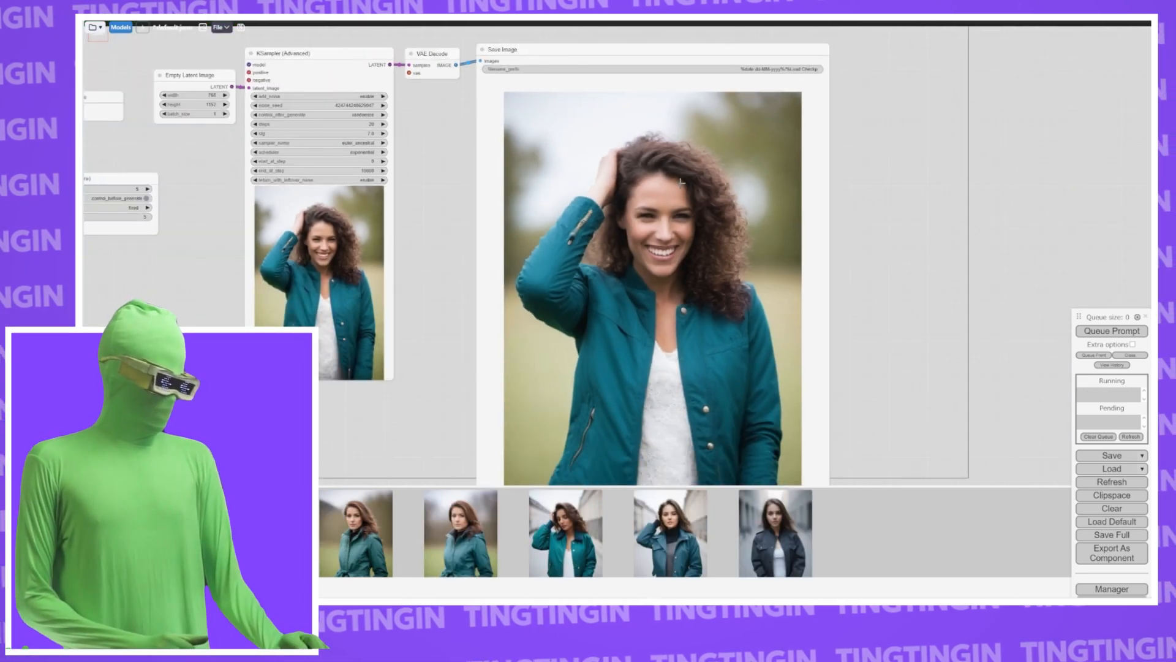
scroll(681, 182, "down", 3)
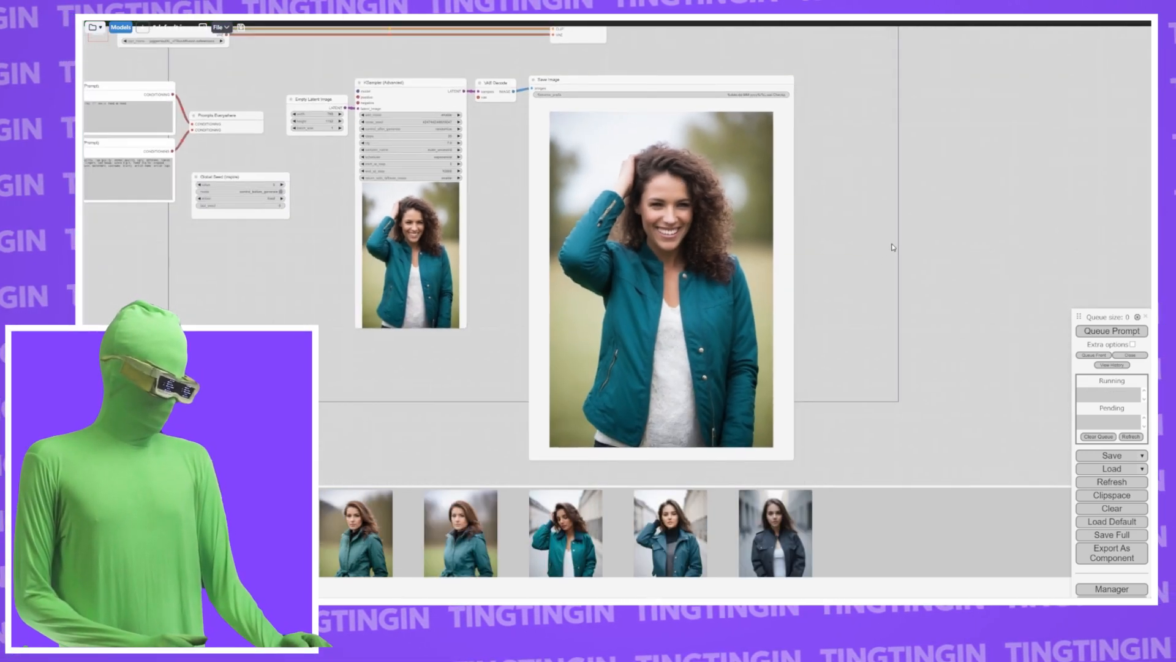
left_click_drag(890, 252, 924, 153)
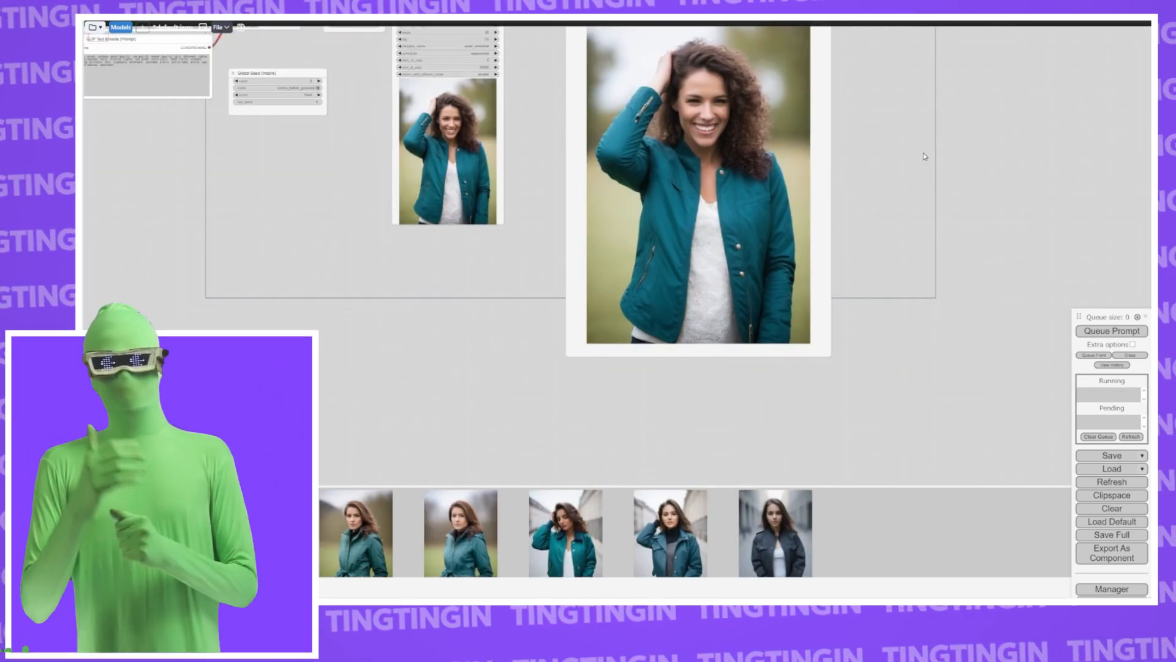
scroll(683, 147, "up", 15)
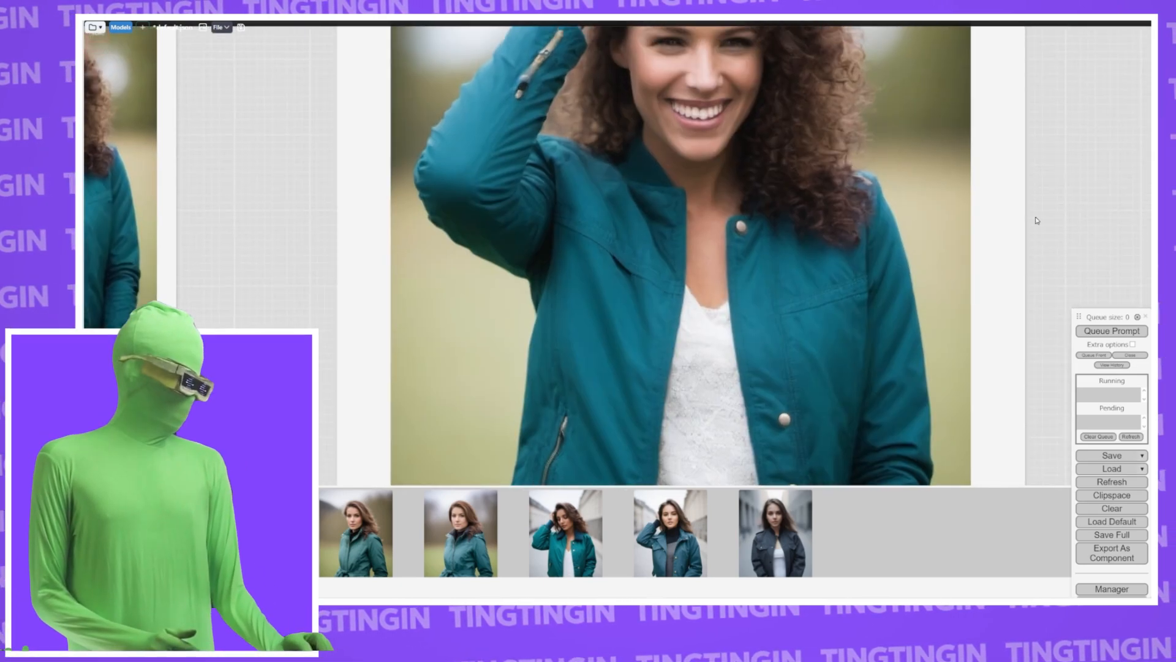
scroll(656, 204, "down", 5)
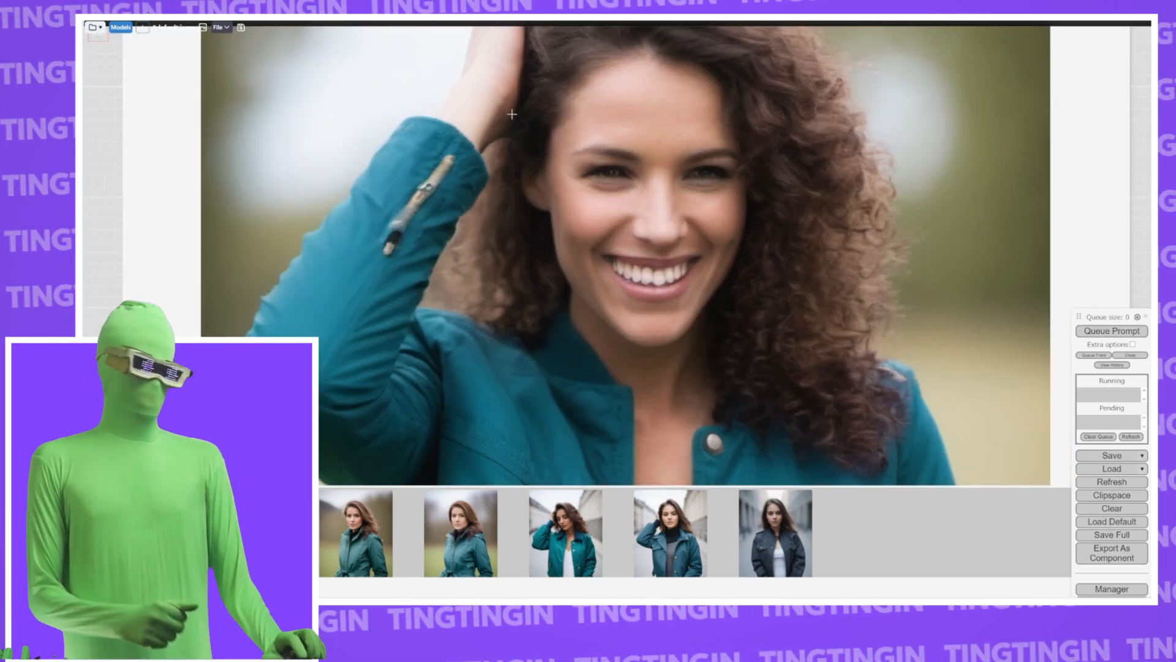
scroll(630, 161, "down", 3)
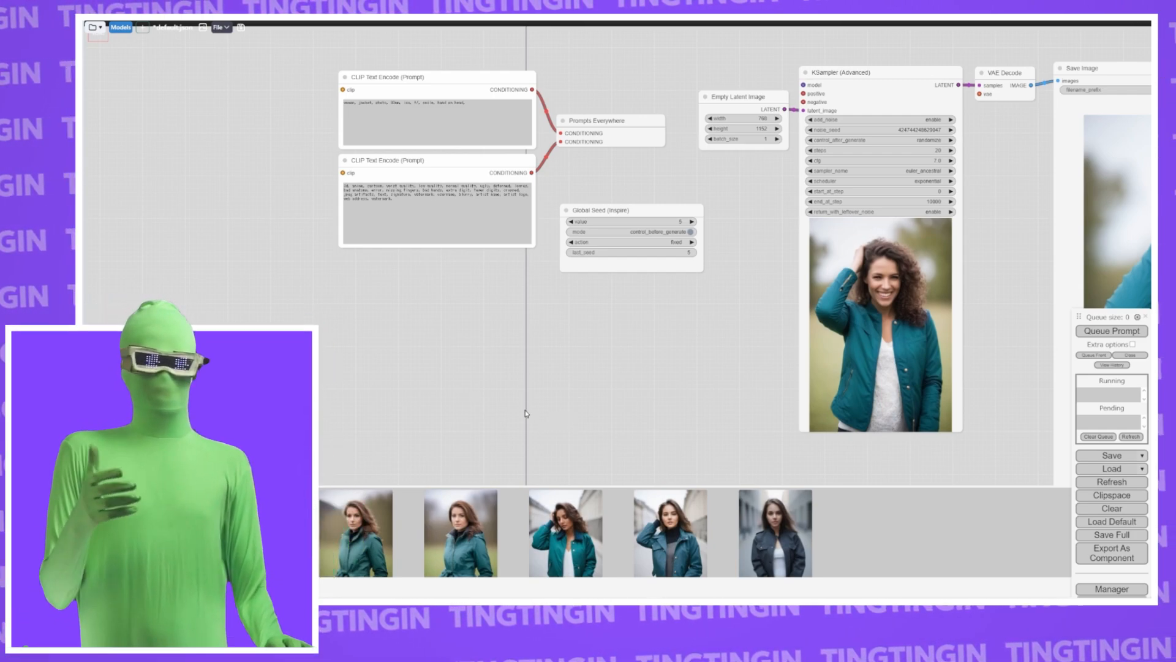
- Add "field," to the end of the positive prompt, generate the image, and open the new result full size
scroll(557, 80, "up", 4)
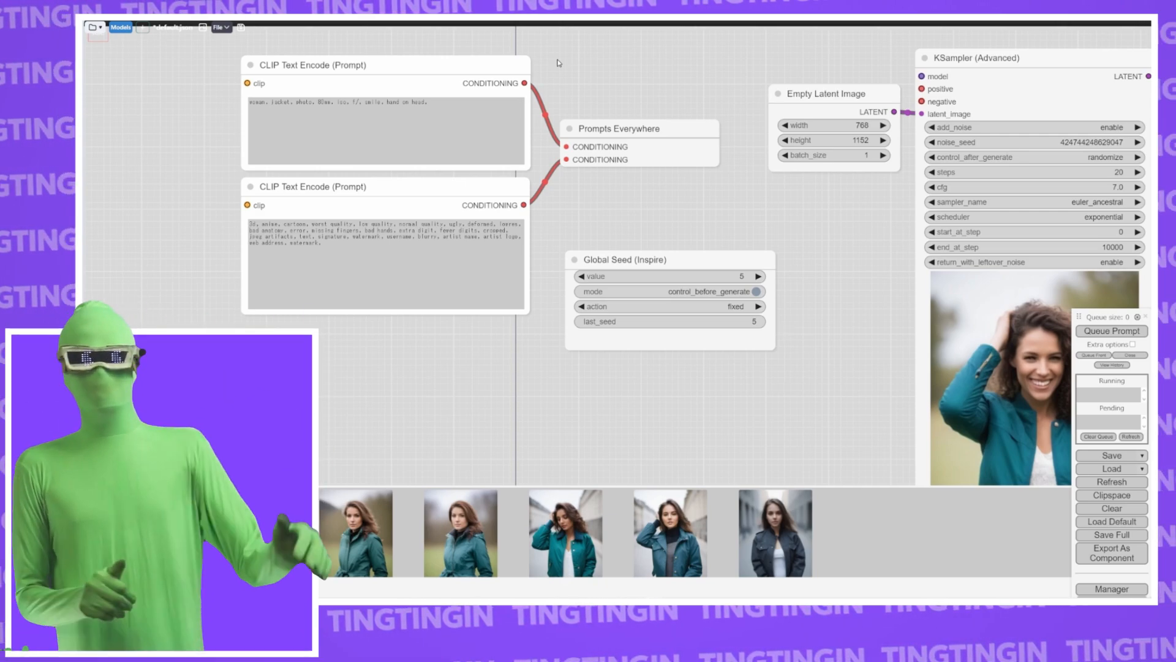
left_click(492, 99)
type("fil")
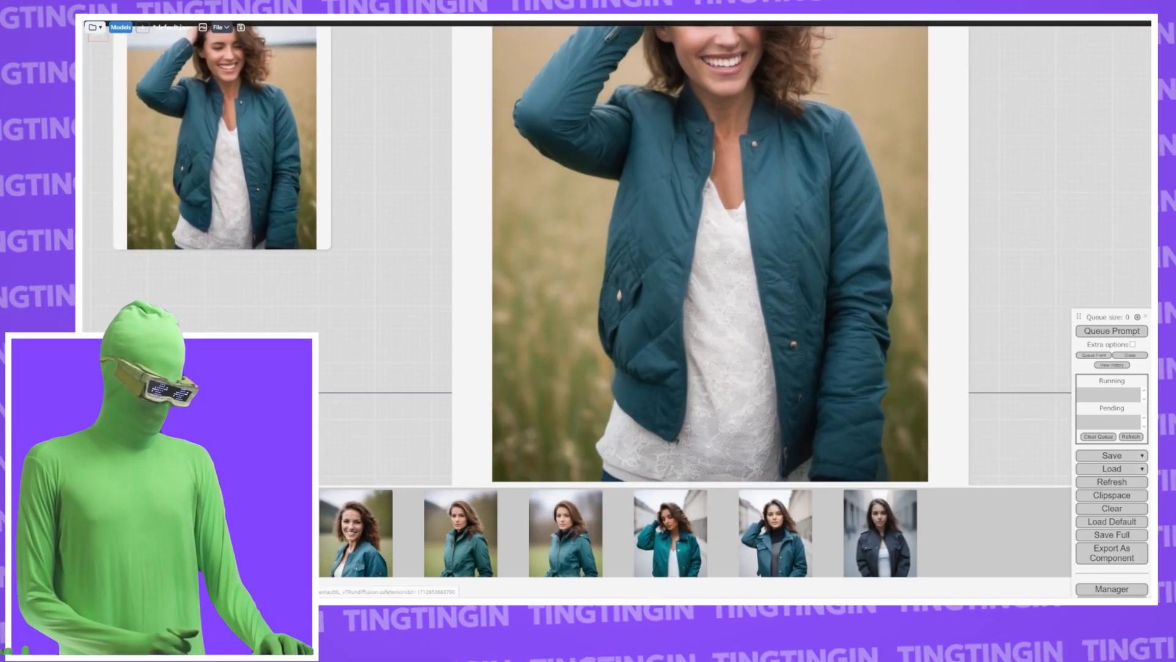
left_click(250, 533)
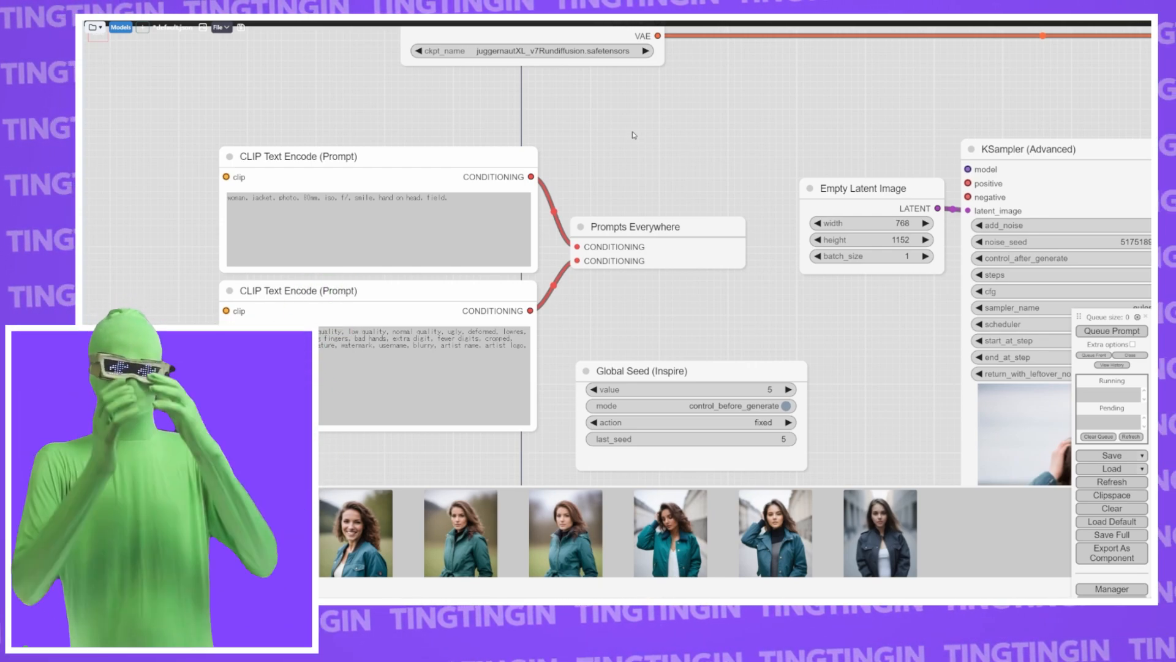
- Add "restaurant, sitting," to the end of the positive prompt, generate the image, and inspect the result beside the previous one
left_click(486, 197)
type("restaurant.")
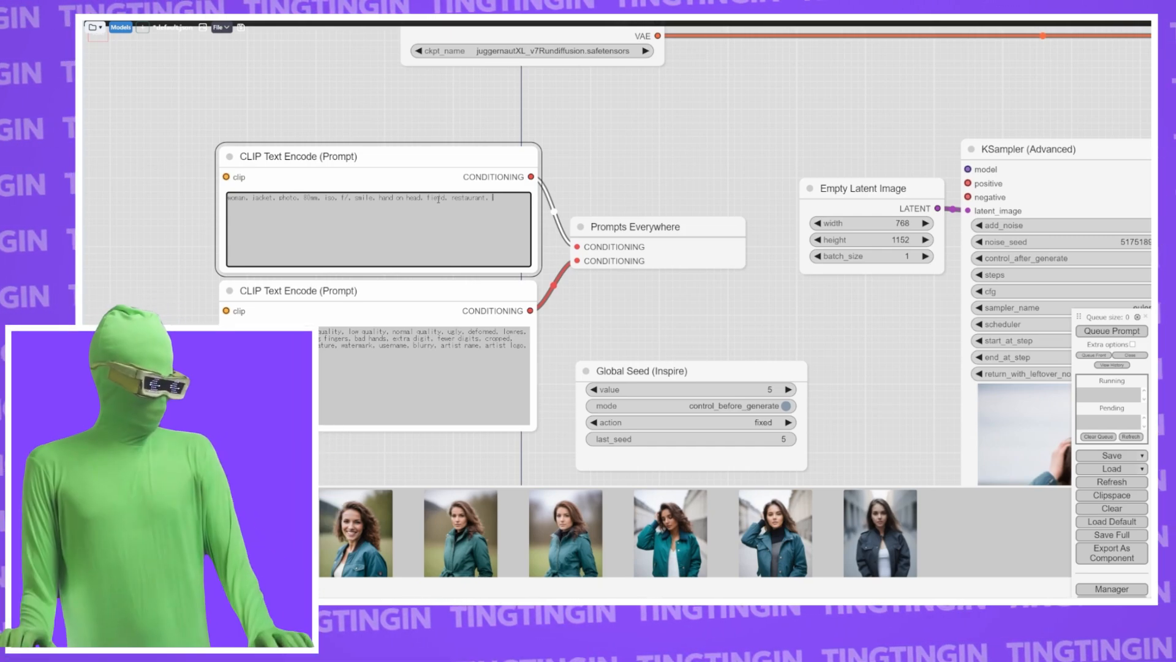
type("itting,")
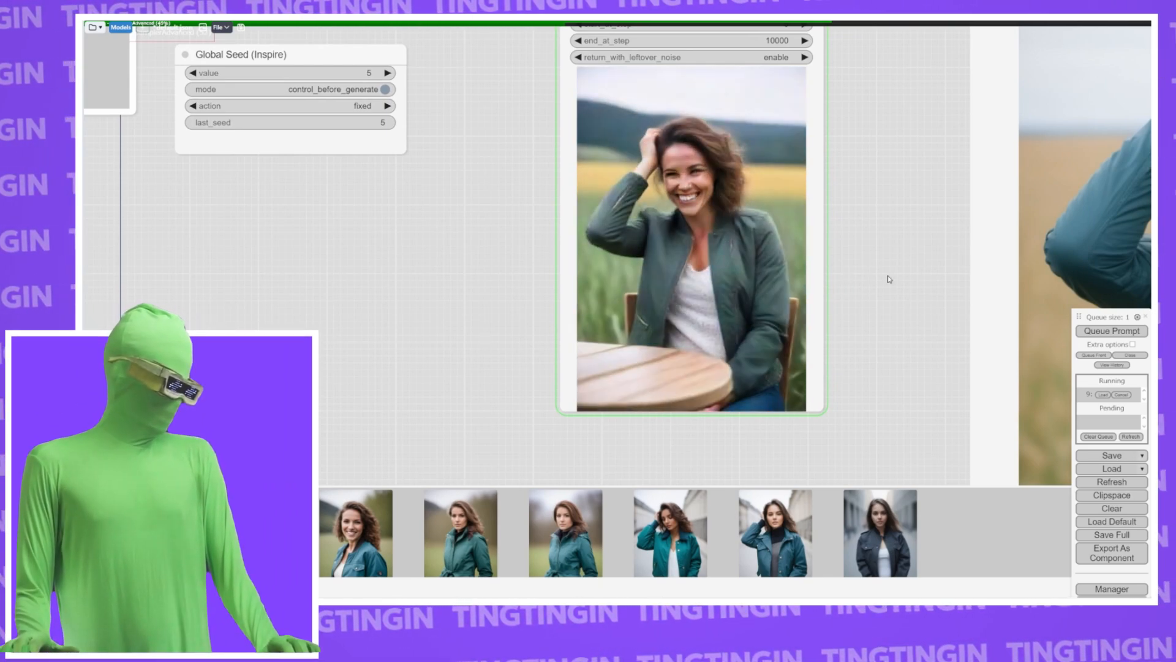
left_click_drag(911, 236, 780, 281)
scroll(775, 226, "down", 2)
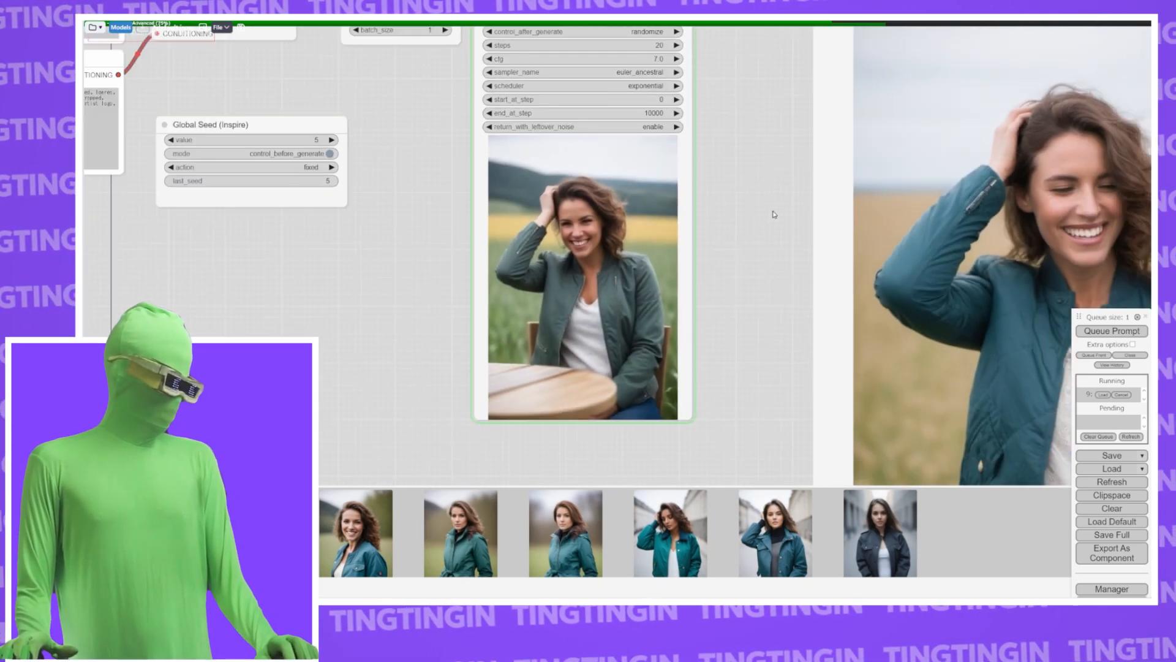
left_click_drag(772, 216, 542, 141)
scroll(607, 152, "down", 1)
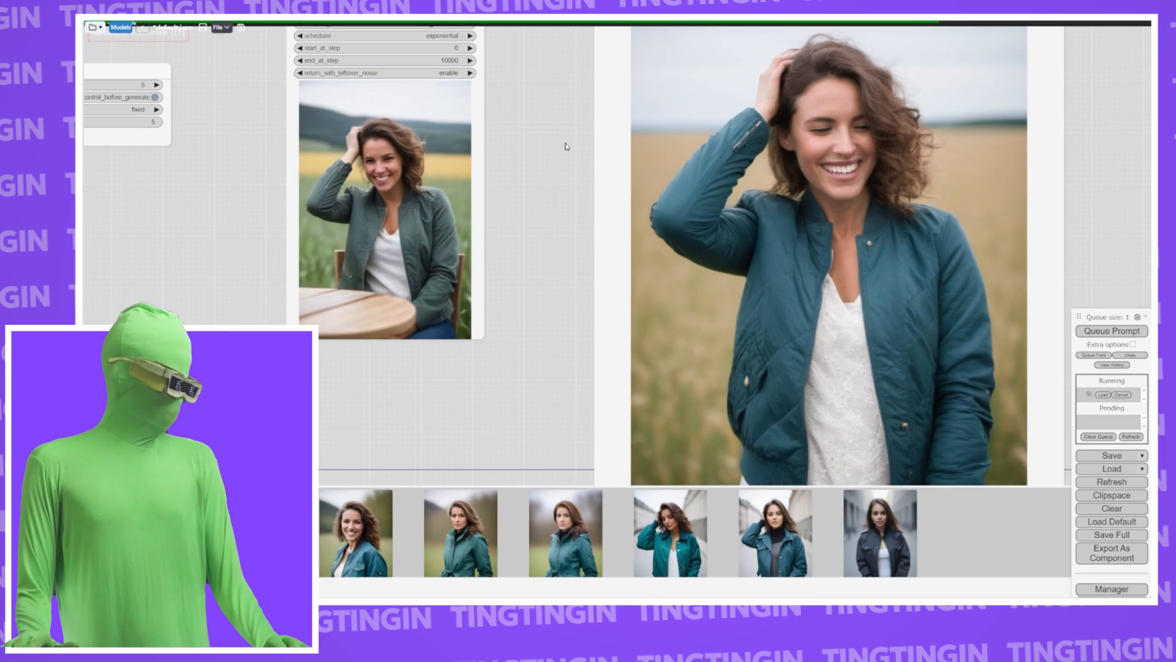
scroll(583, 159, "down", 2)
scroll(584, 159, "down", 1)
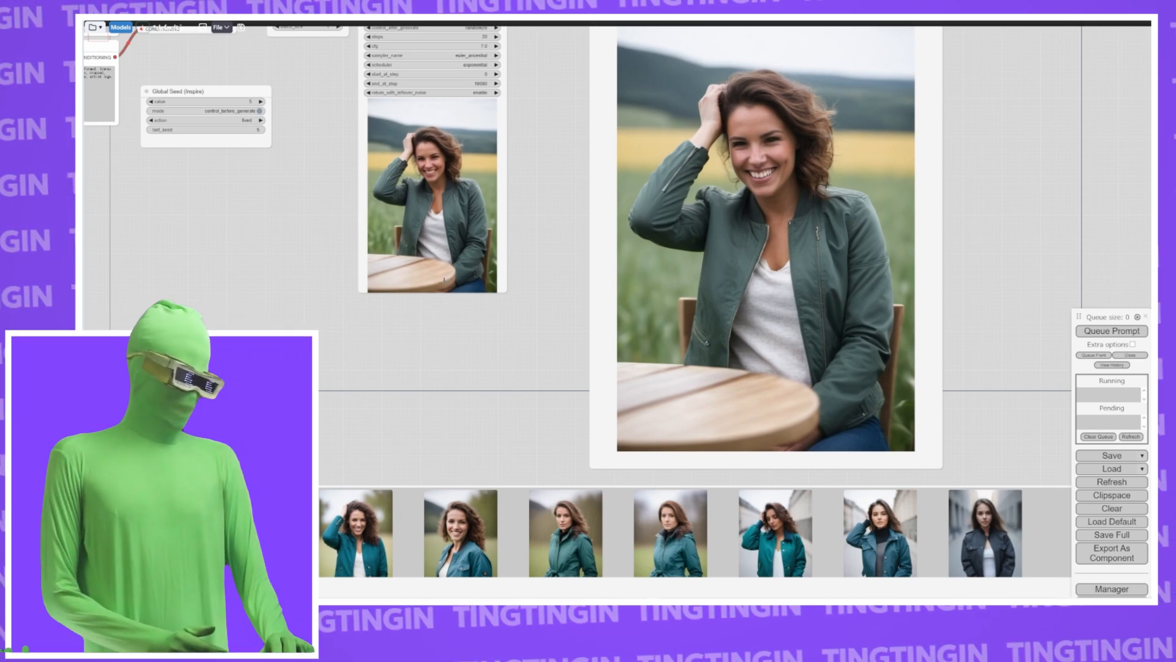
- Remove "field," from the positive prompt, generate the image again, and inspect the new result
left_click_drag(282, 201, 735, 377)
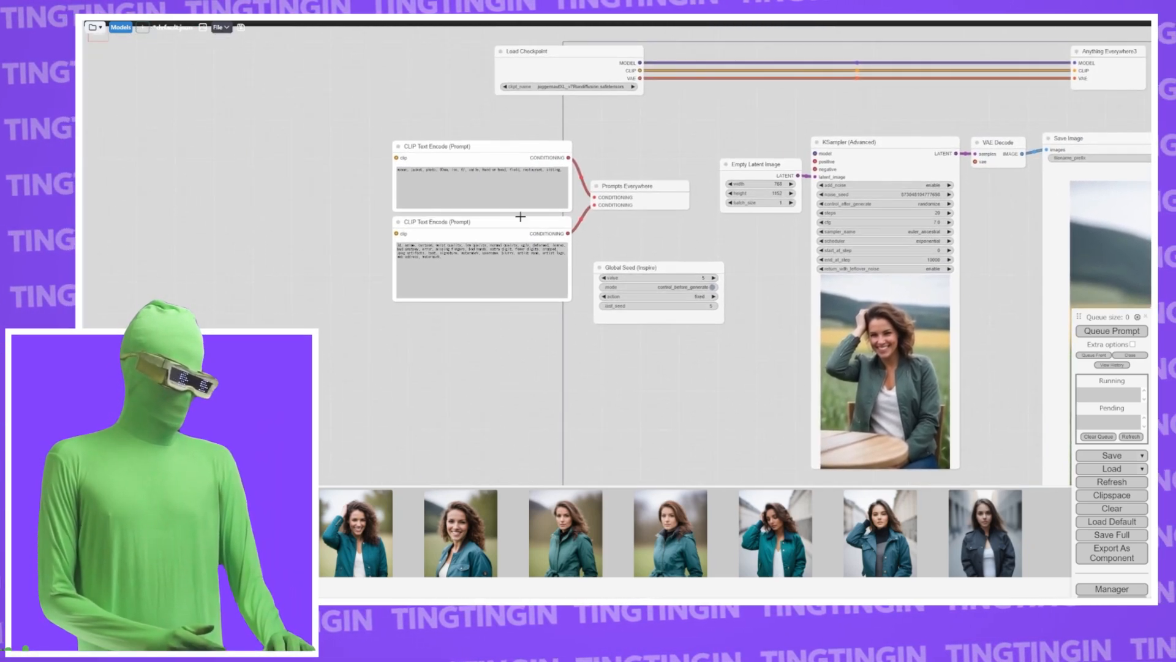
scroll(646, 145, "up", 5)
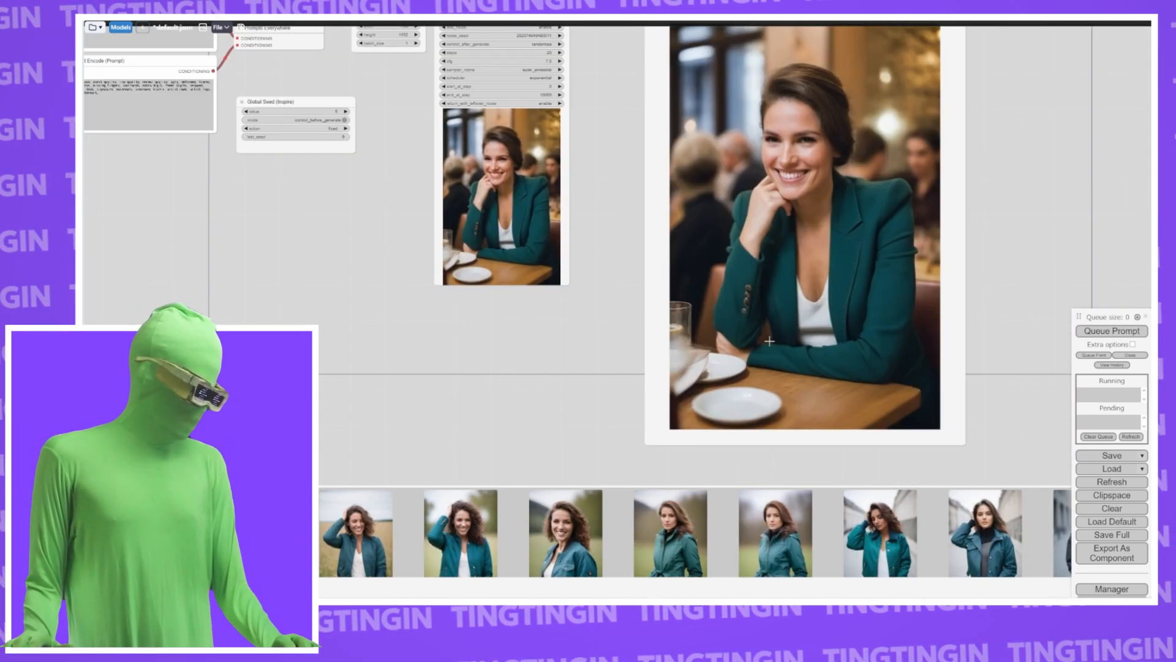
left_click_drag(615, 330, 581, 347)
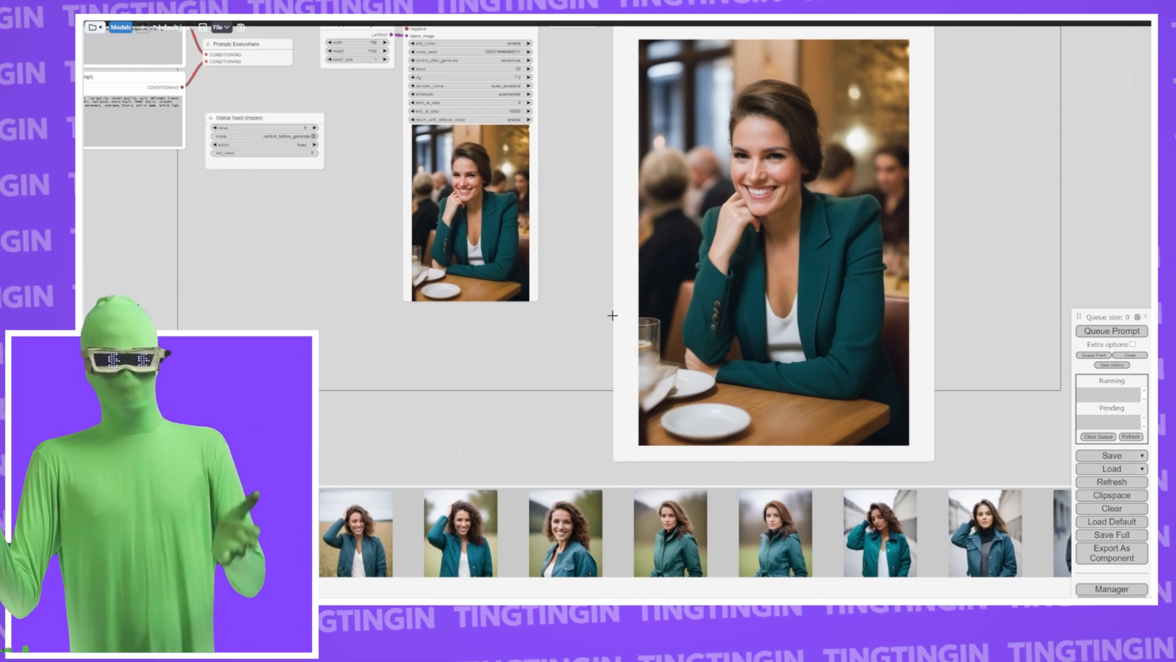
- Move the VAE Decode and Save Image nodes away from the KSampler (Advanced) node to open up space between them
left_click_drag(571, 203, 674, 299)
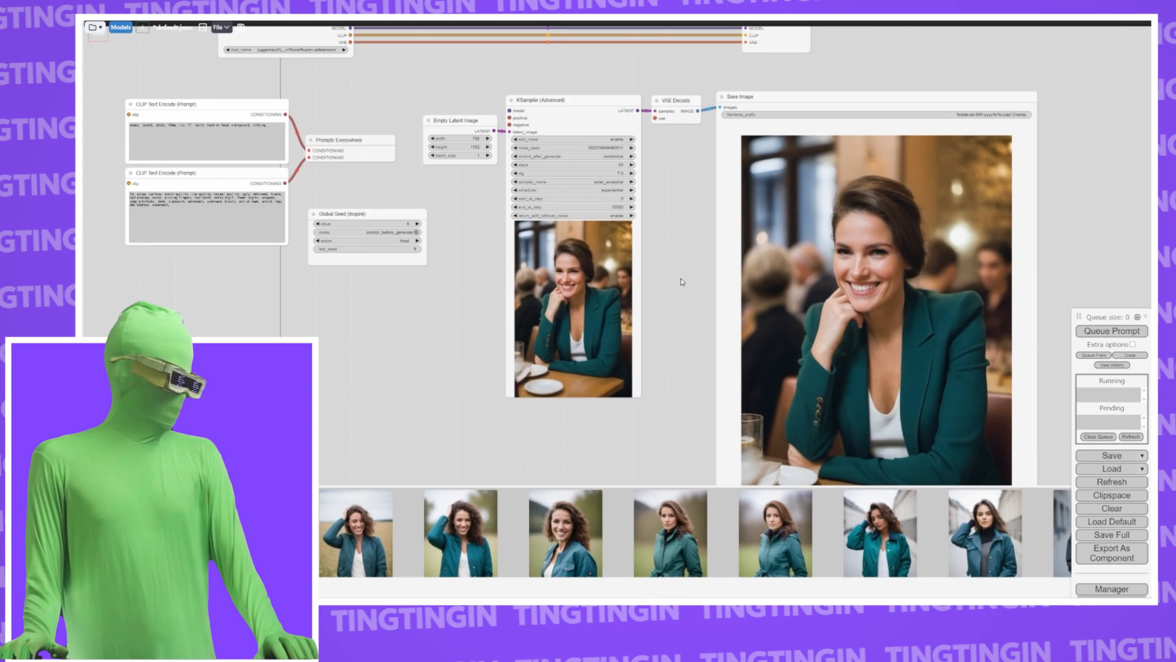
scroll(702, 175, "up", 3)
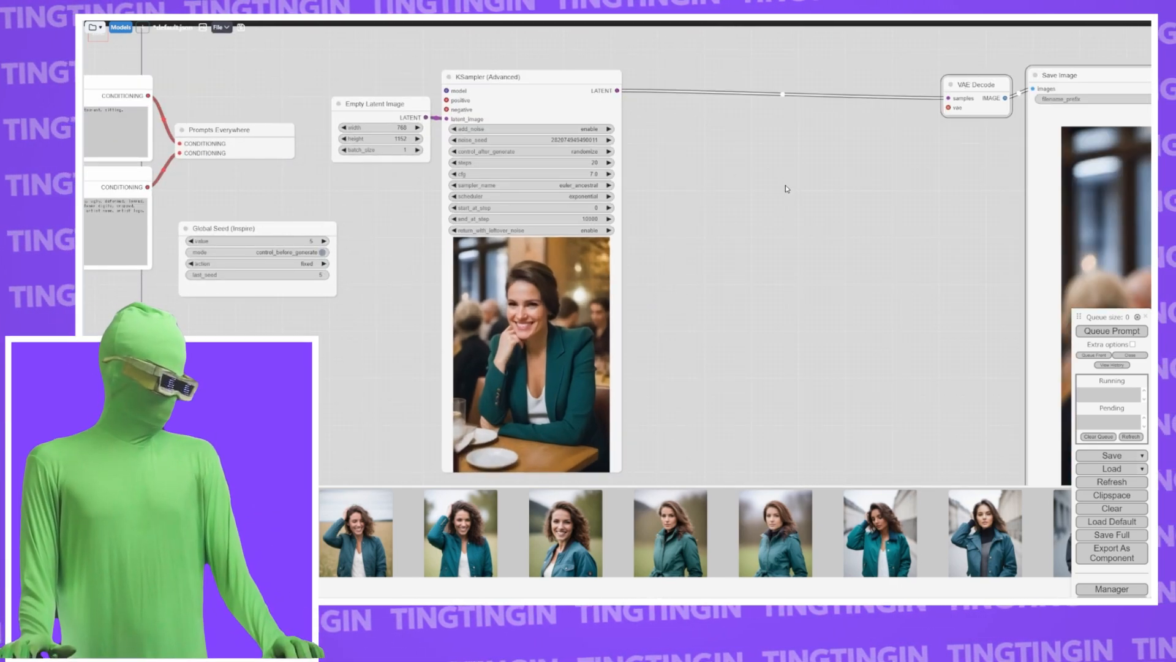
- Insert an NNLatentUpscale node (SDXL, 1.50) and a KSampler (cfg 7.0, denoise 0.50) between KSampler (Advanced) and VAE Decode, and generate
double_click(786, 183)
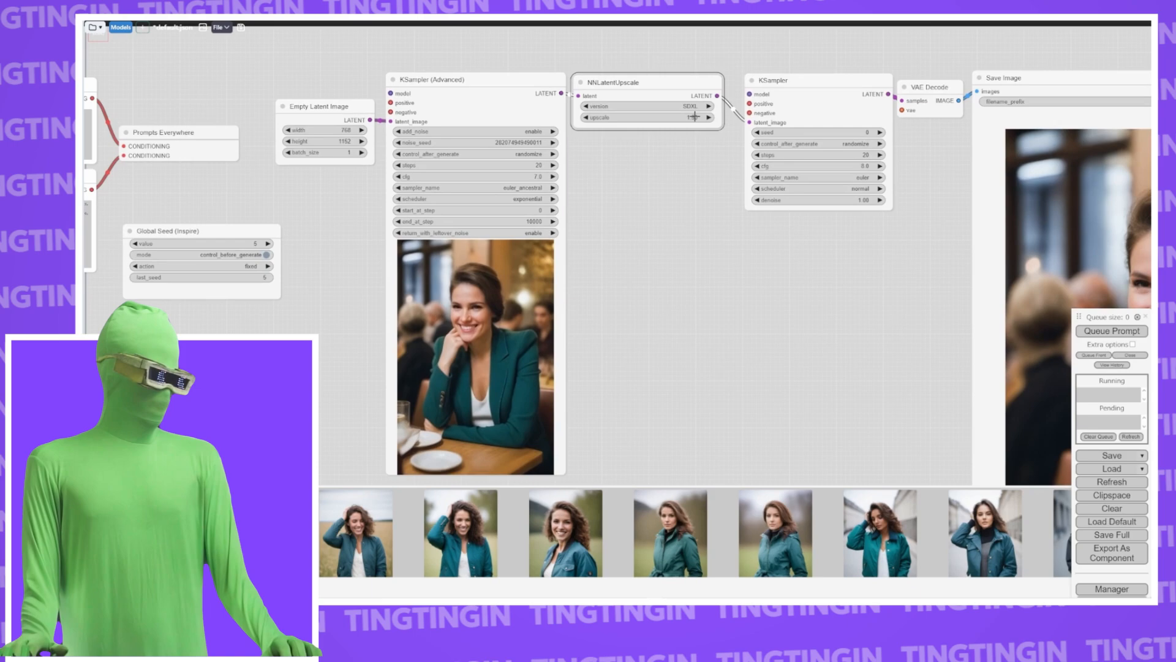
scroll(777, 266, "up", 3)
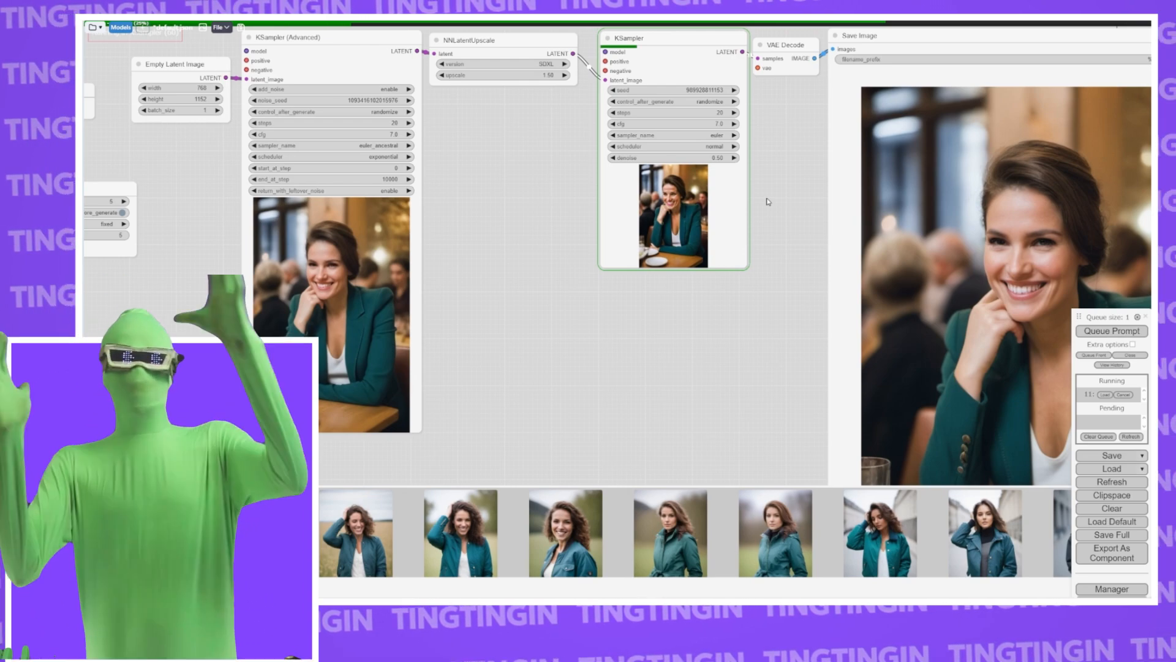
left_click_drag(768, 202, 534, 116)
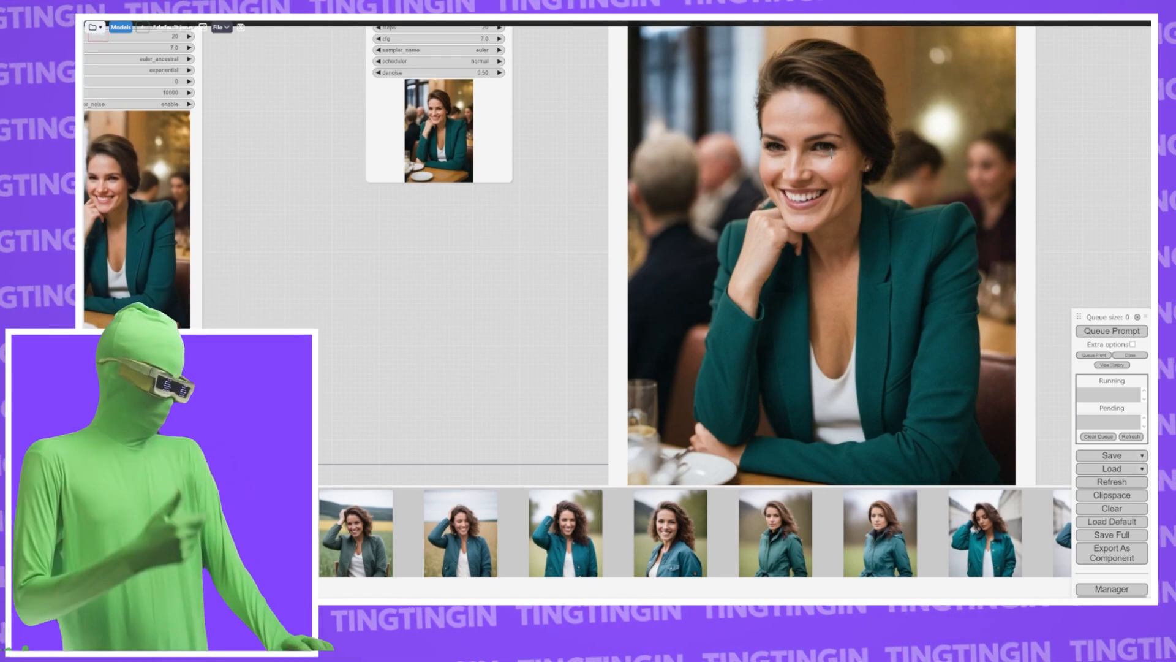
- Compare the upscaled restaurant image at full size with the previous version by switching back and forth between them
left_click(146, 531)
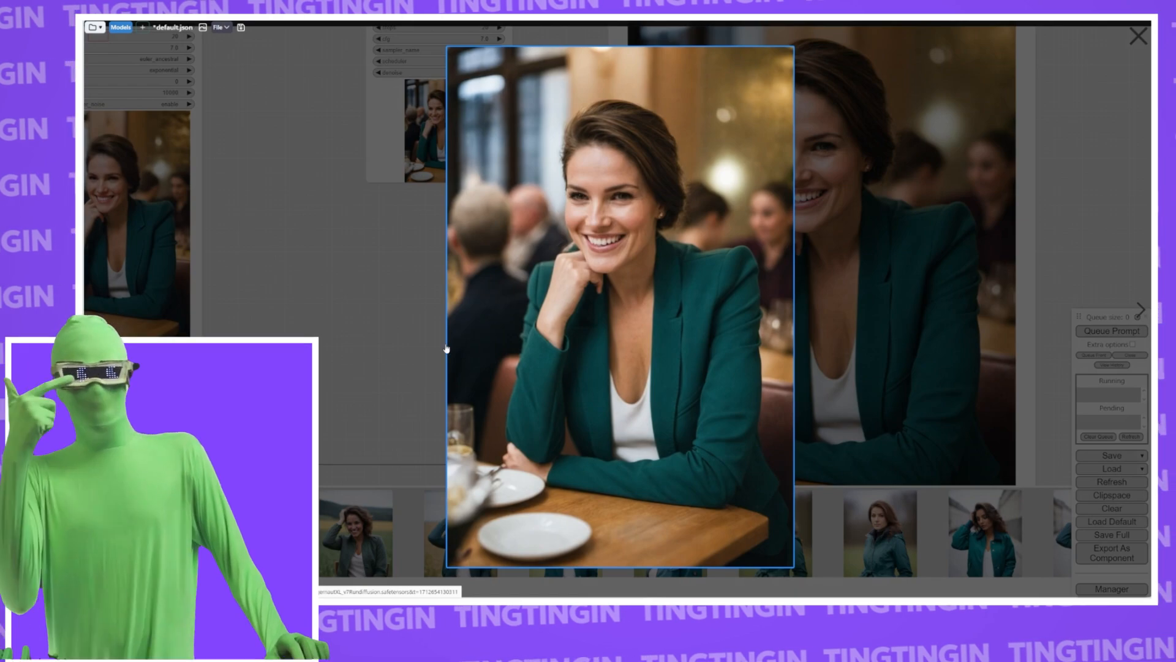
left_click(1142, 310)
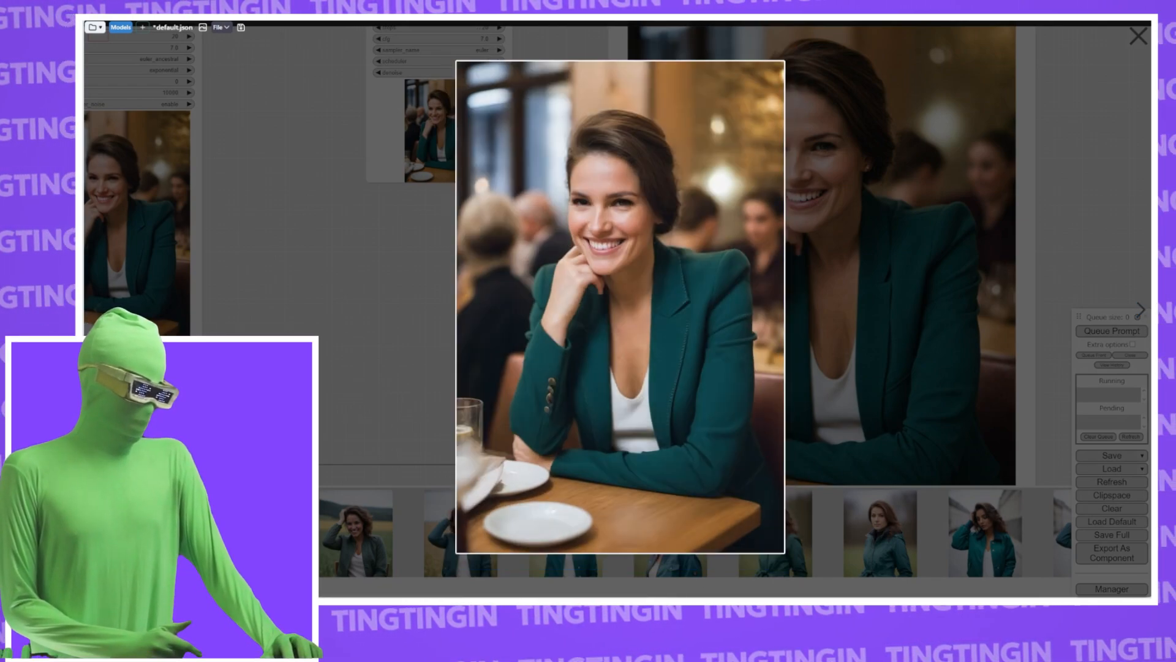
left_click(100, 311)
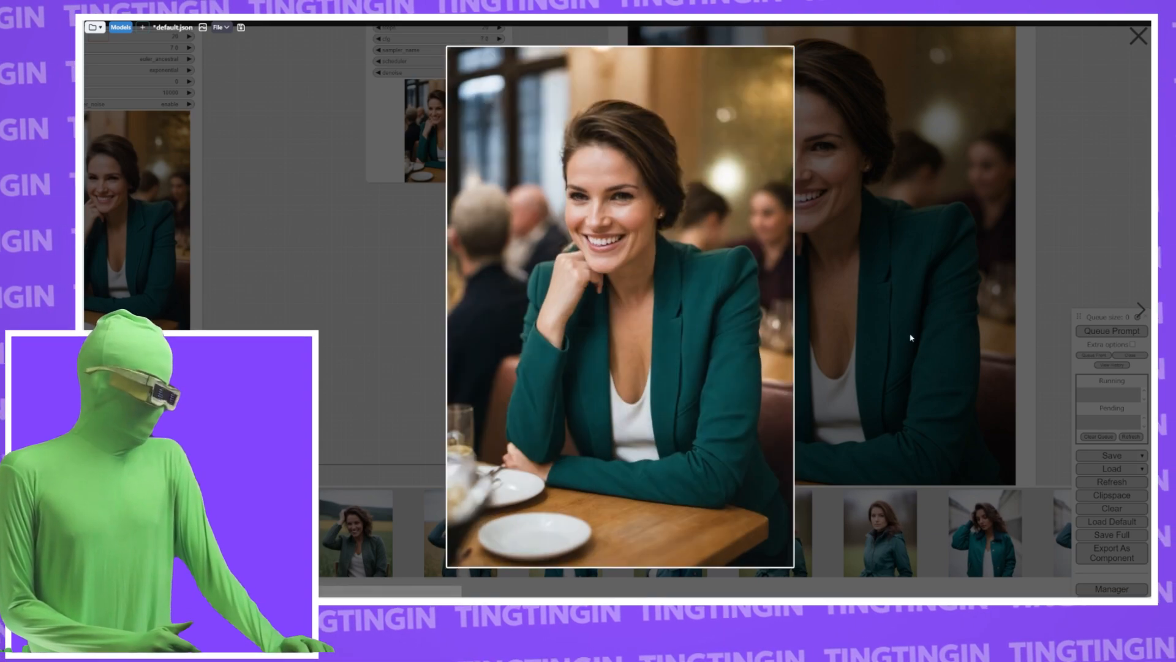
left_click(1139, 311)
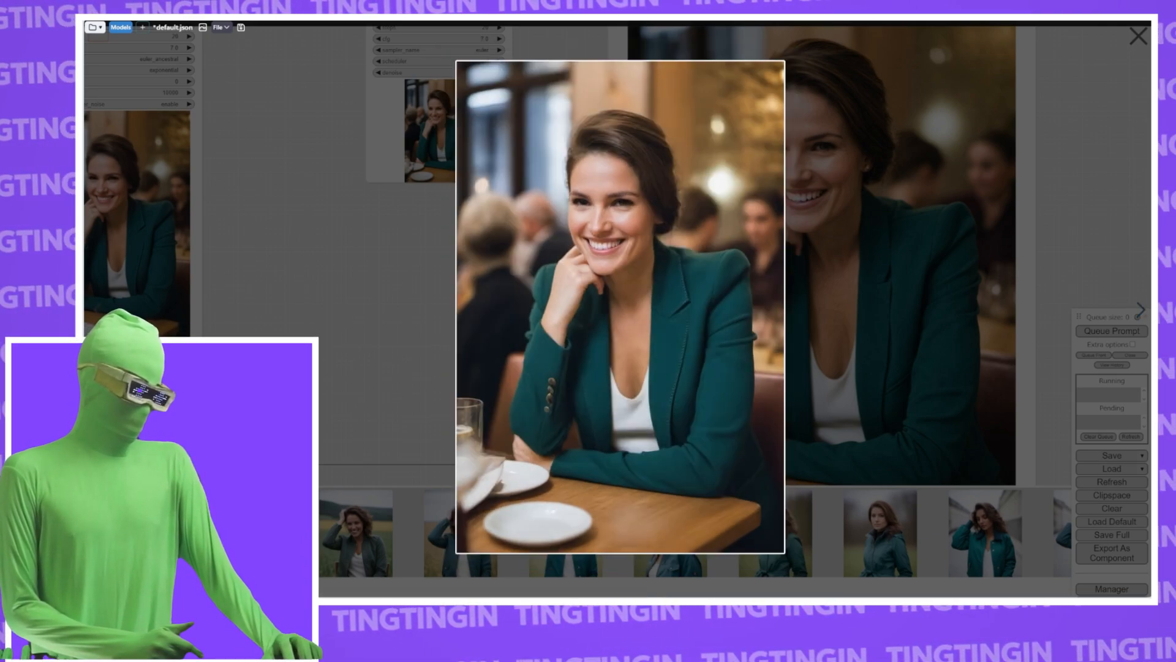
left_click(1138, 308)
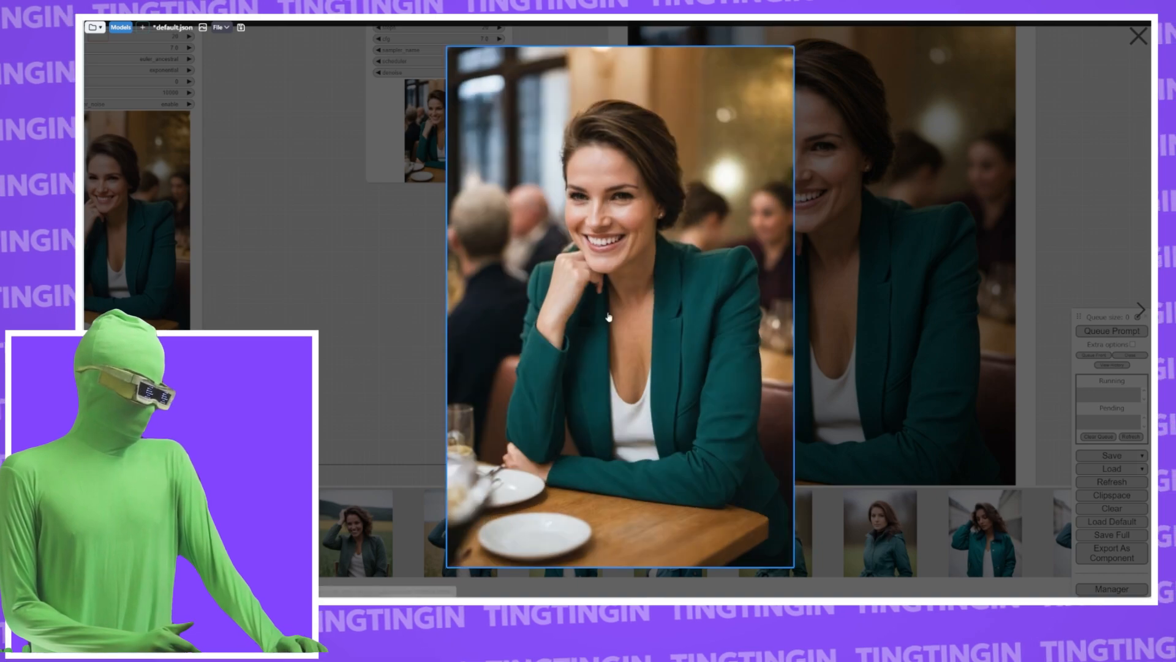
left_click(1138, 308)
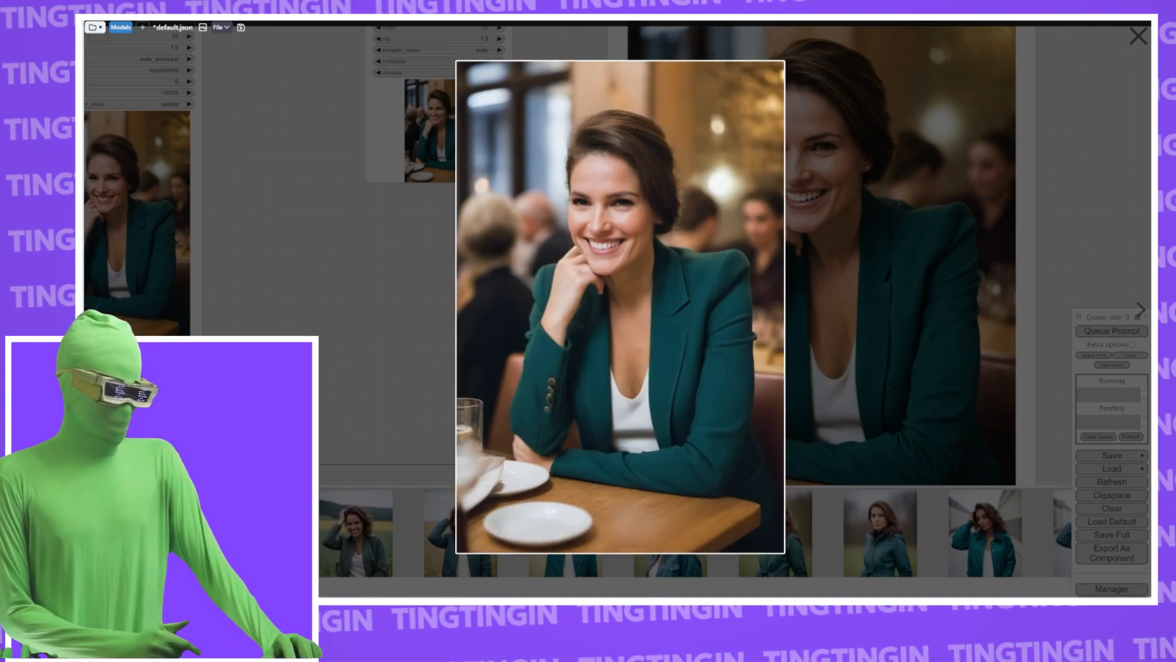
left_click(96, 311)
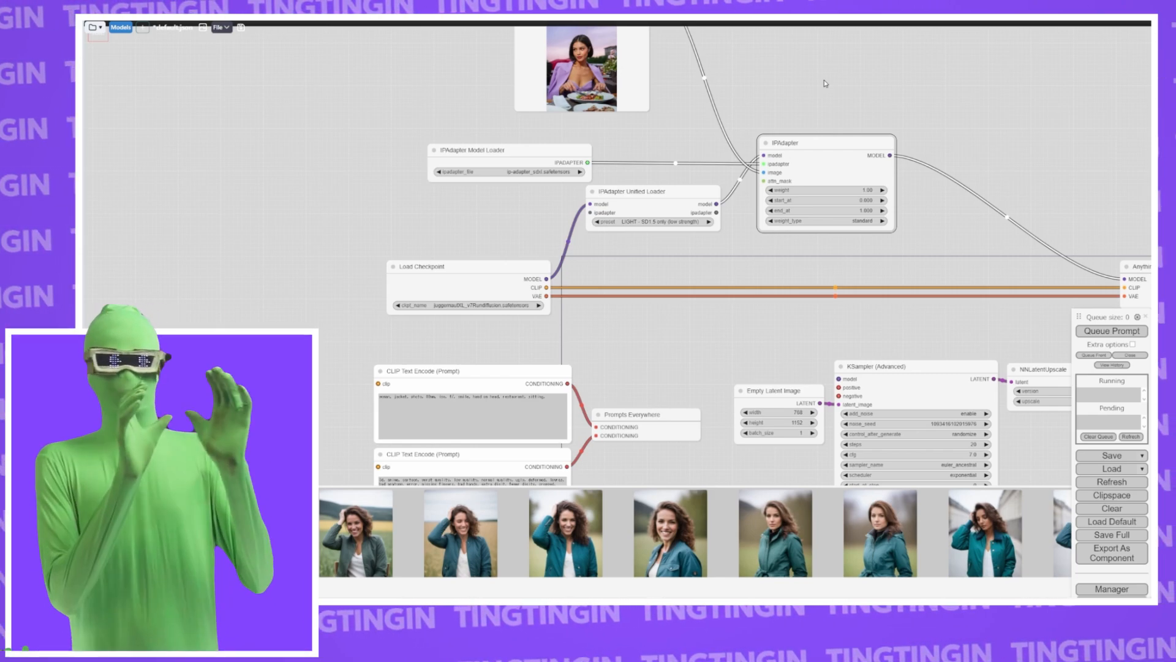
- Inspect the IPAdapter's reference photo in the Load Image node, set the IPAdapter weight to 2, and generate the image
left_click_drag(909, 119, 931, 217)
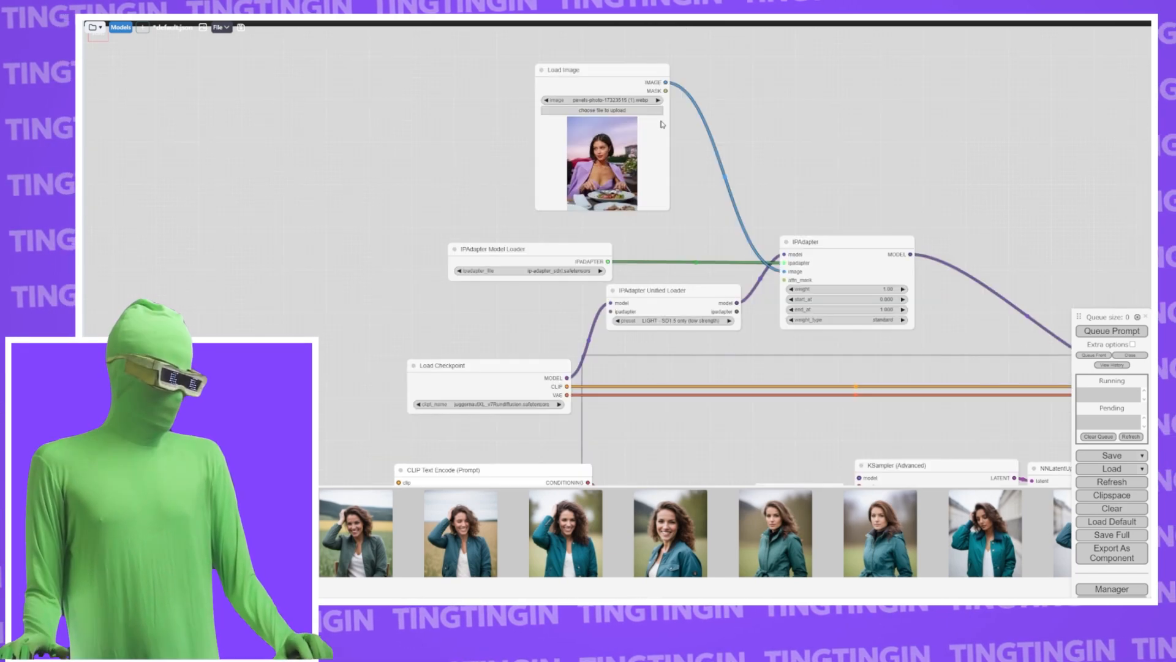
scroll(613, 117, "up", 11)
left_click_drag(792, 231, 753, 127)
scroll(586, 215, "up", 3)
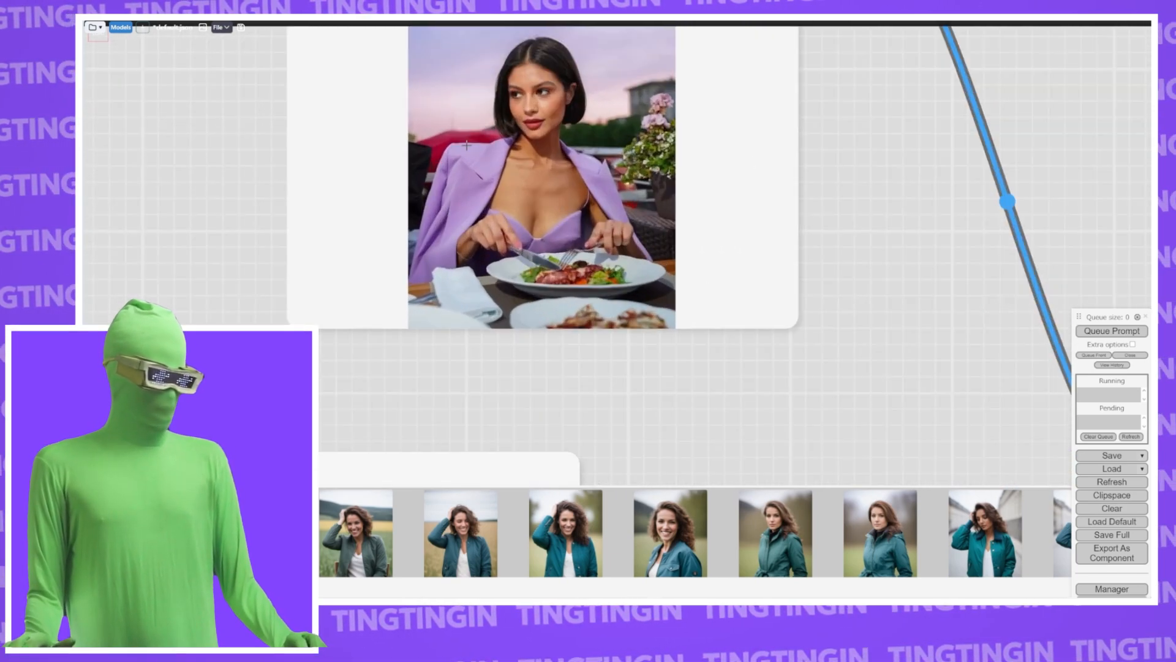
scroll(785, 257, "down", 2)
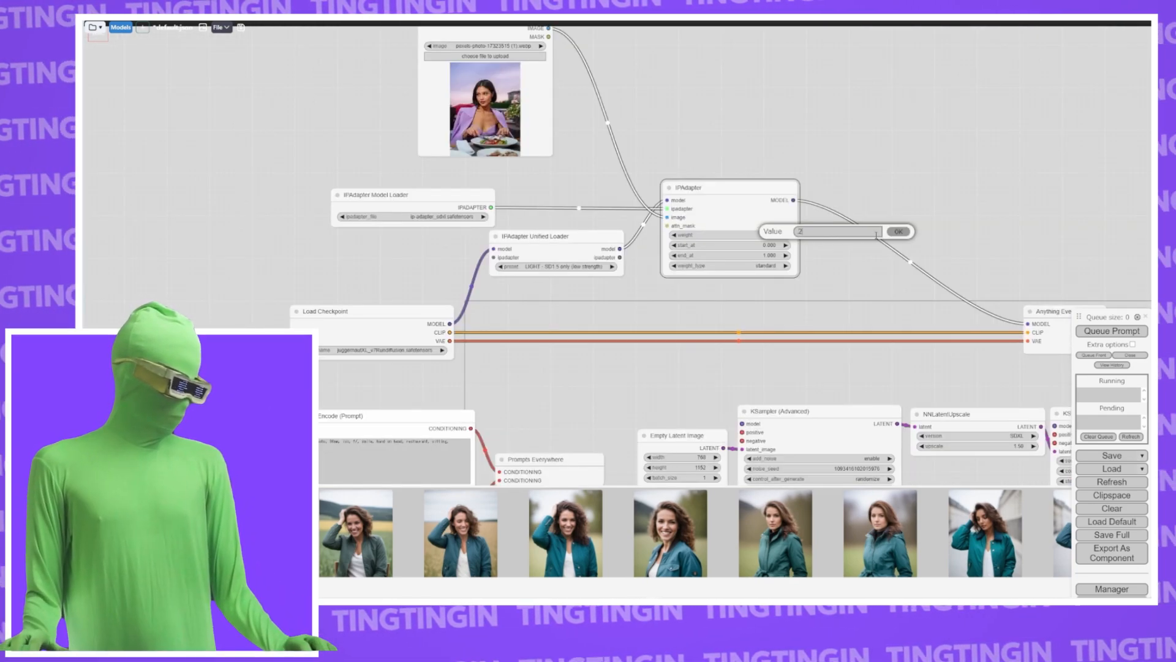
left_click(898, 233)
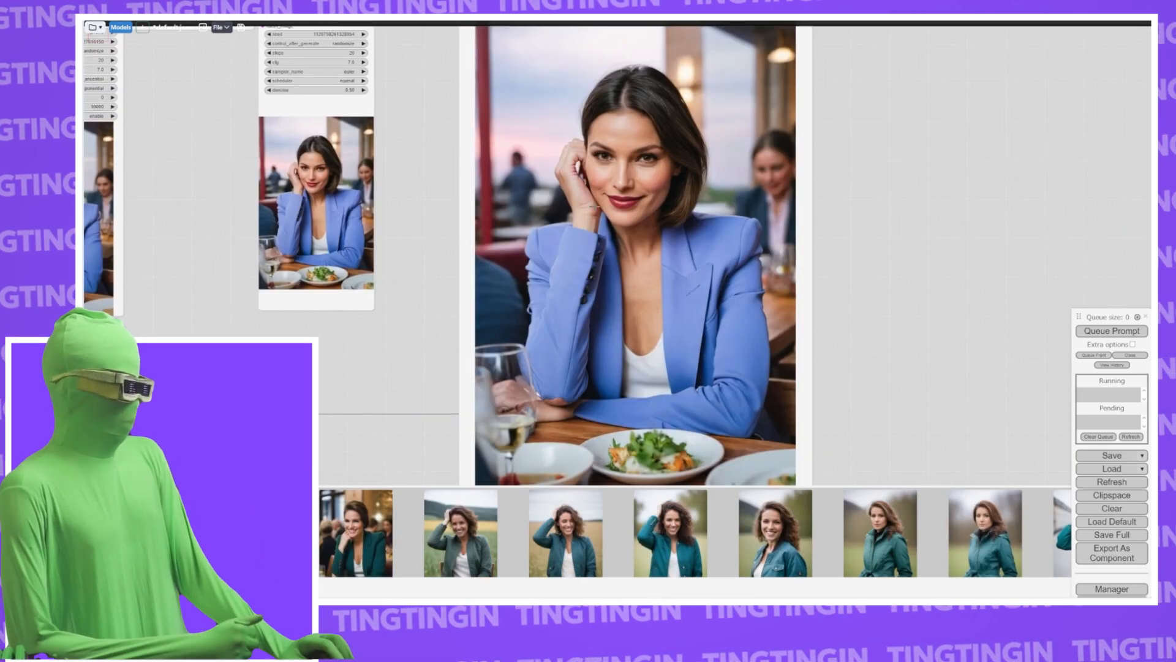
- Examine the image generated with IPAdapter up close, along with the KSampler preview and the sampler and upscale settings
left_click_drag(393, 108, 591, 260)
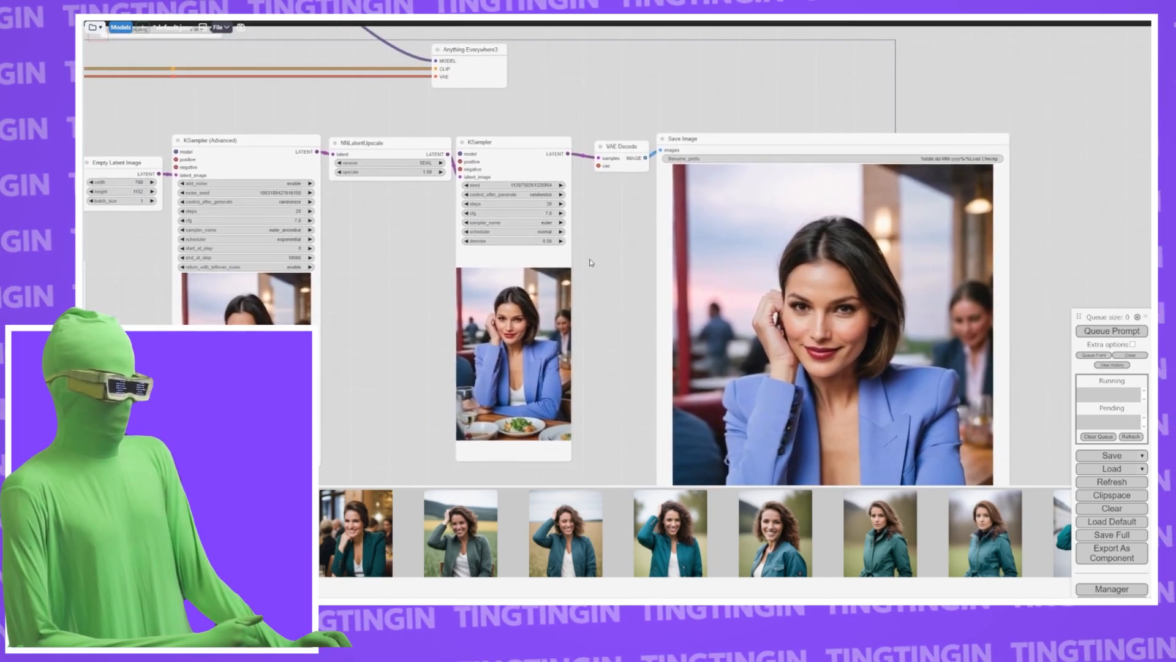
left_click_drag(367, 208, 578, 374)
scroll(270, 226, "up", 8)
left_click_drag(270, 226, 350, 259)
left_click_drag(648, 215, 640, 212)
scroll(640, 213, "down", 3)
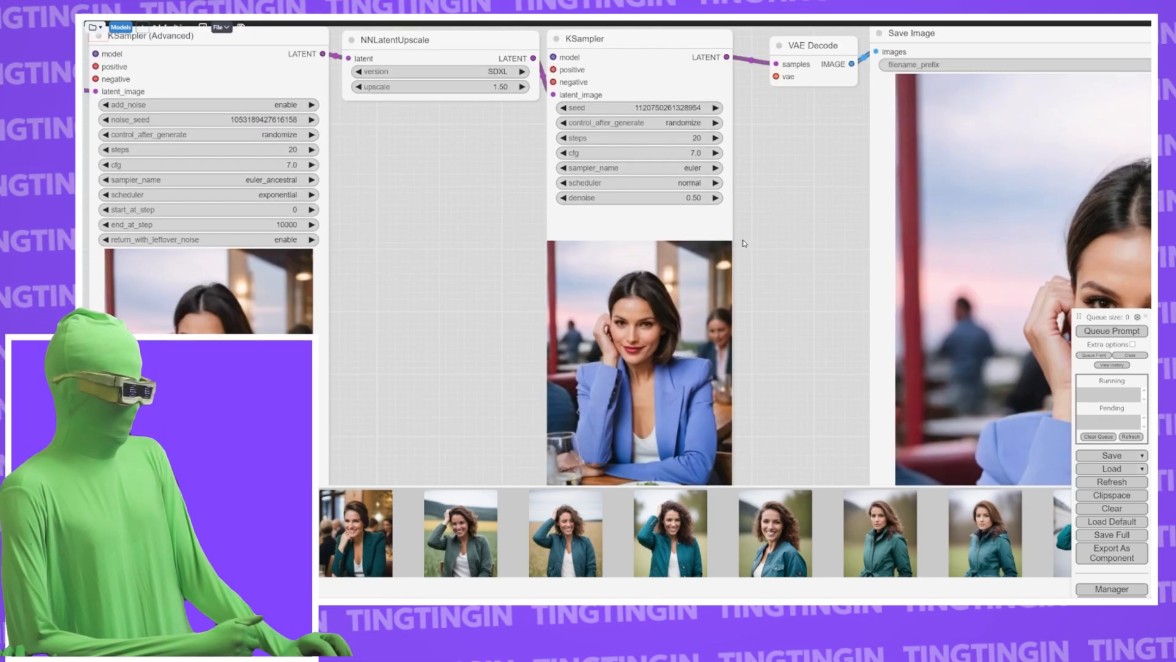
left_click_drag(743, 245, 462, 81)
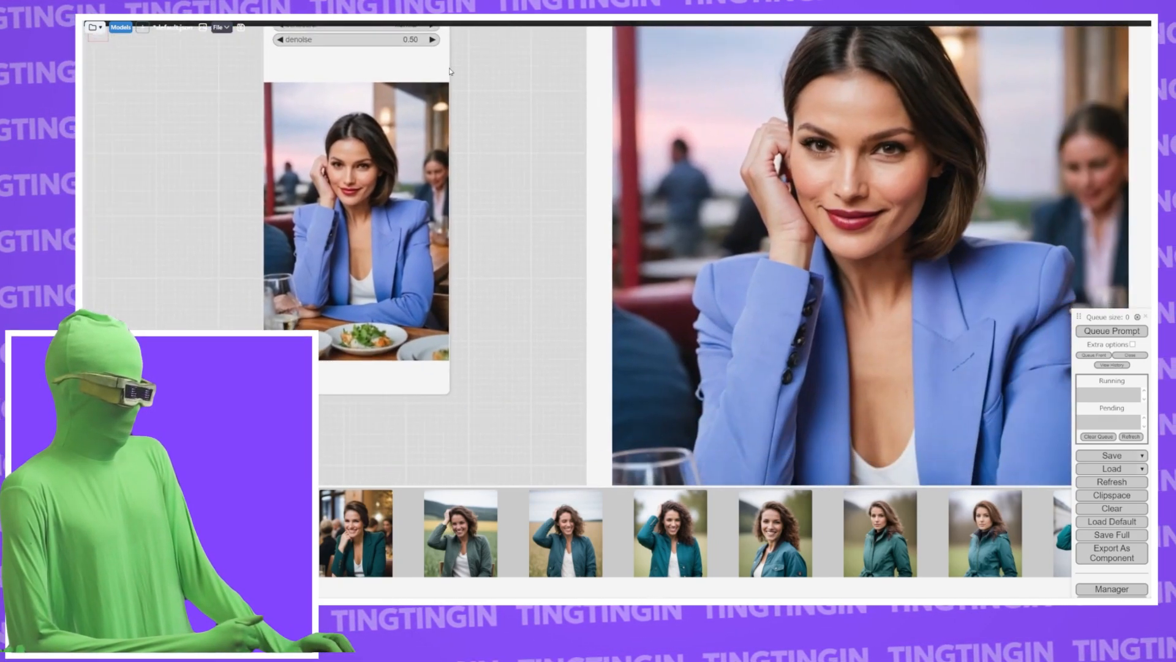
scroll(450, 87, "down", 3)
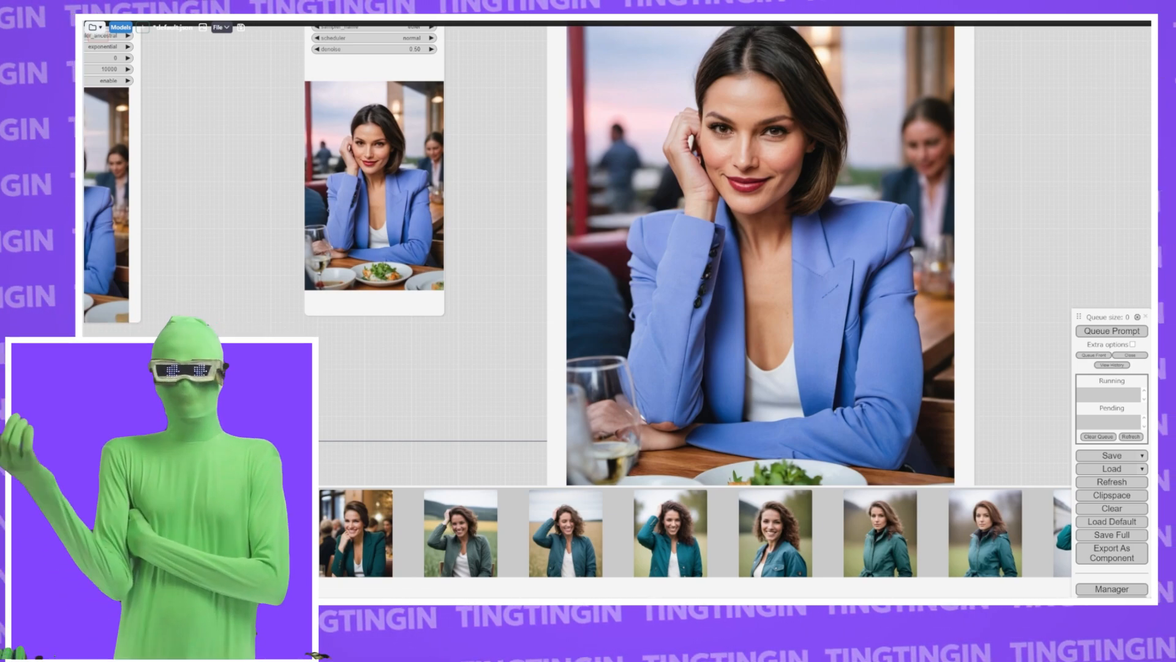
scroll(527, 48, "up", 9)
left_click_drag(528, 48, 153, 71)
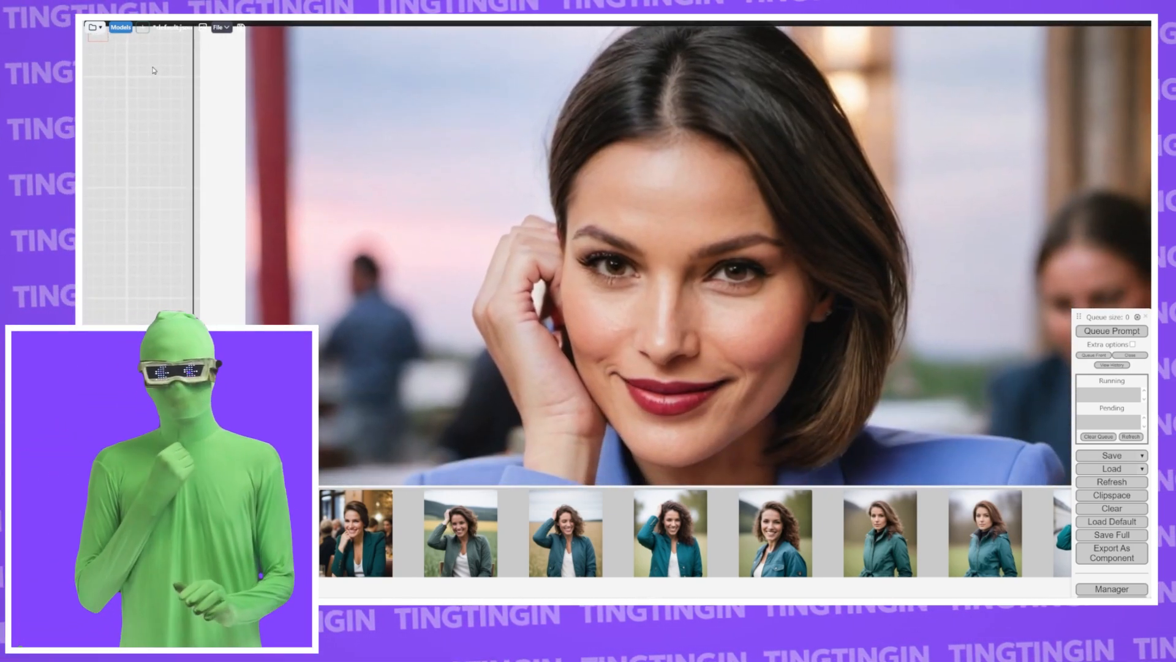